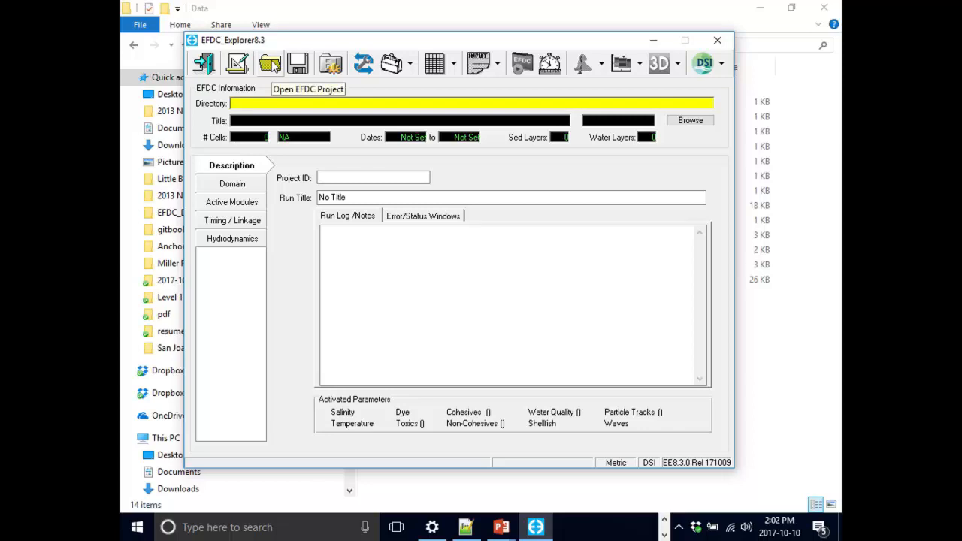
- Look through the recently used project directories for opening a project, and leave without opening one
{"action": "left_click", "coordinate": [273, 66]}
{"action": "left_click", "coordinate": [502, 316]}
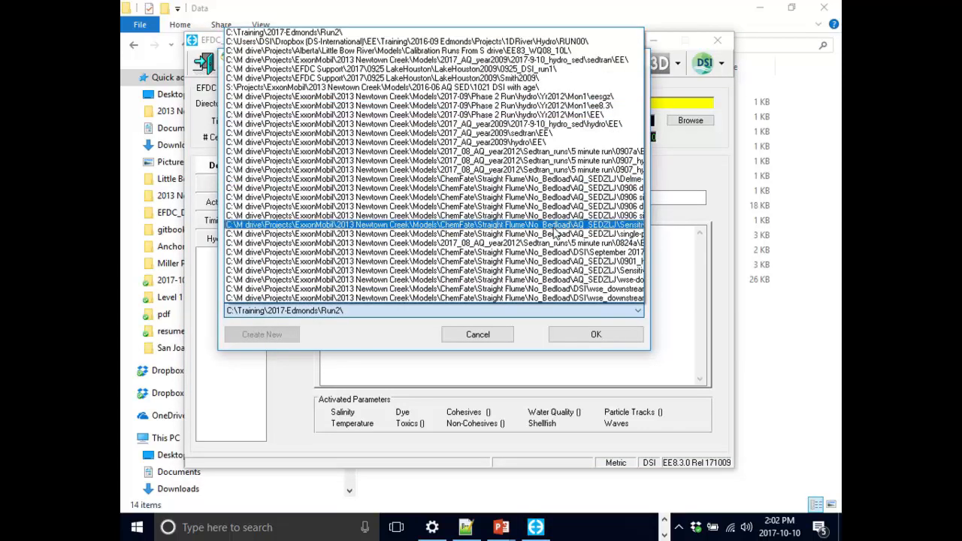
{"action": "left_click", "coordinate": [502, 340]}
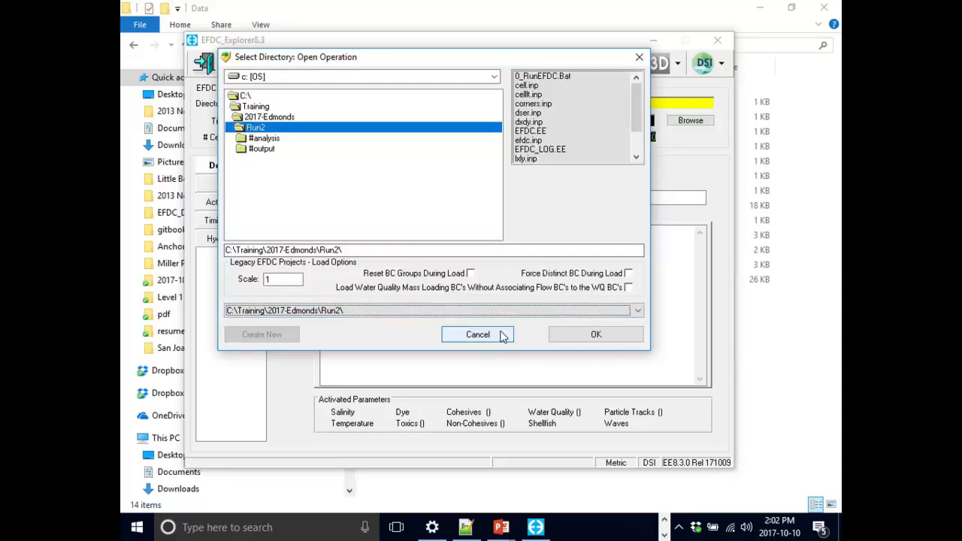
{"action": "left_click", "coordinate": [500, 338]}
{"action": "left_click", "coordinate": [284, 66]}
{"action": "left_click", "coordinate": [446, 310]}
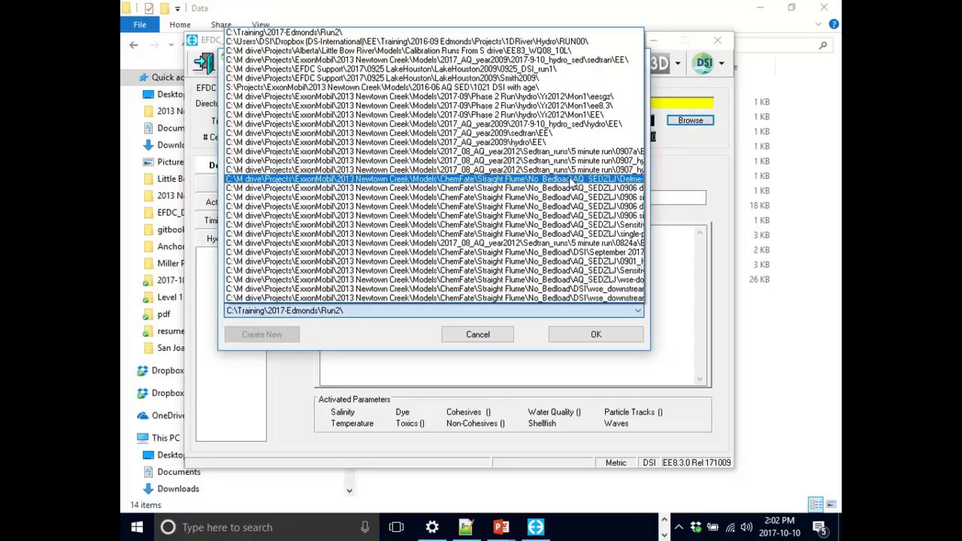
{"action": "left_click", "coordinate": [492, 335]}
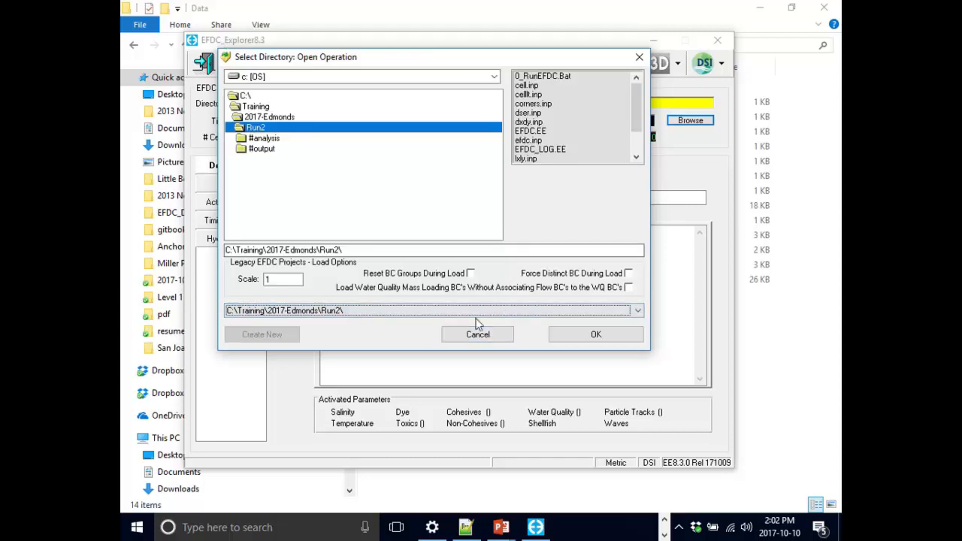
{"action": "left_click", "coordinate": [475, 334]}
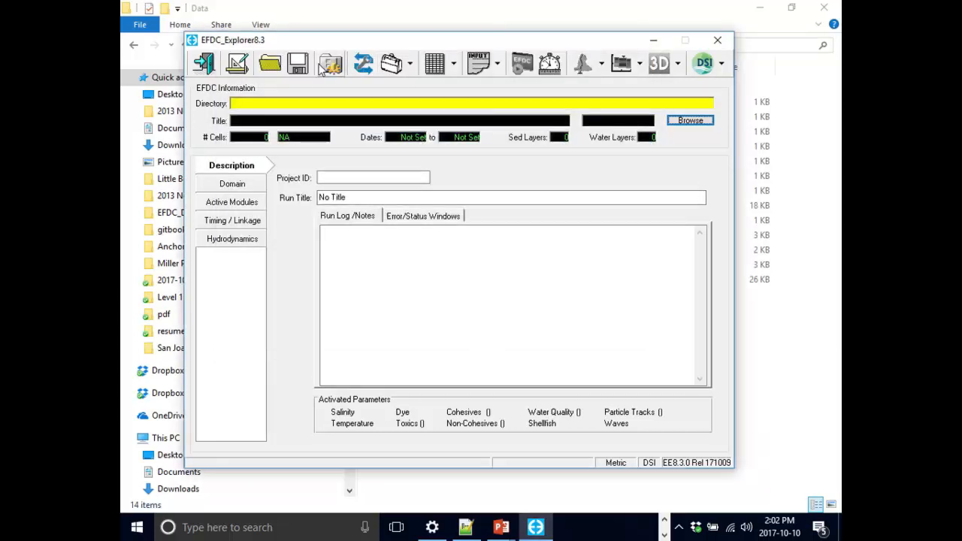
- Start a new model with a uniform Cartesian grid, setting the easting delta to 30 and nX to 1, and clear the upper-right easting
{"action": "left_click", "coordinate": [241, 66]}
{"action": "mouse_move", "coordinate": [450, 13]}
{"action": "left_mouse_down"}
{"action": "mouse_move", "coordinate": [461, 52]}
{"action": "mouse_move", "coordinate": [447, 21]}
{"action": "left_mouse_up"}
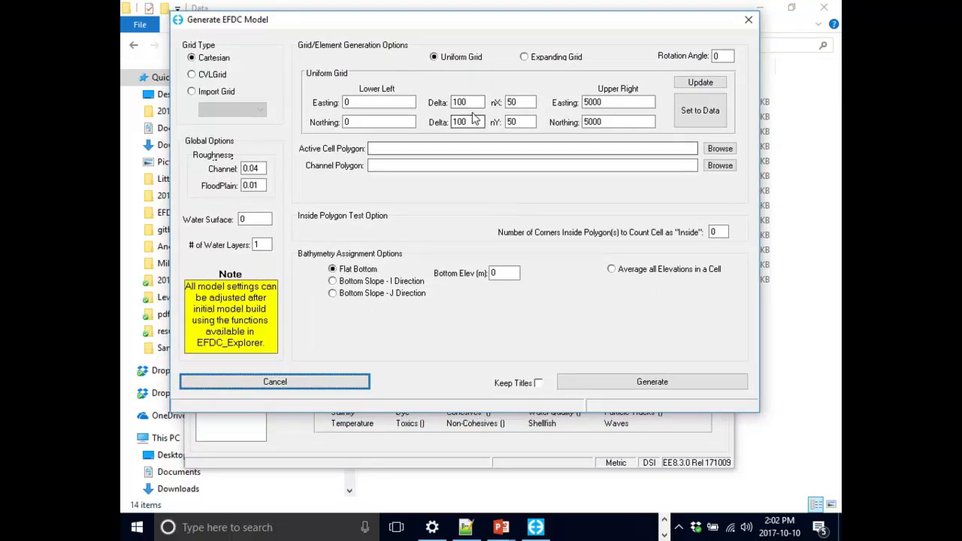
{"action": "left_click", "coordinate": [367, 102]}
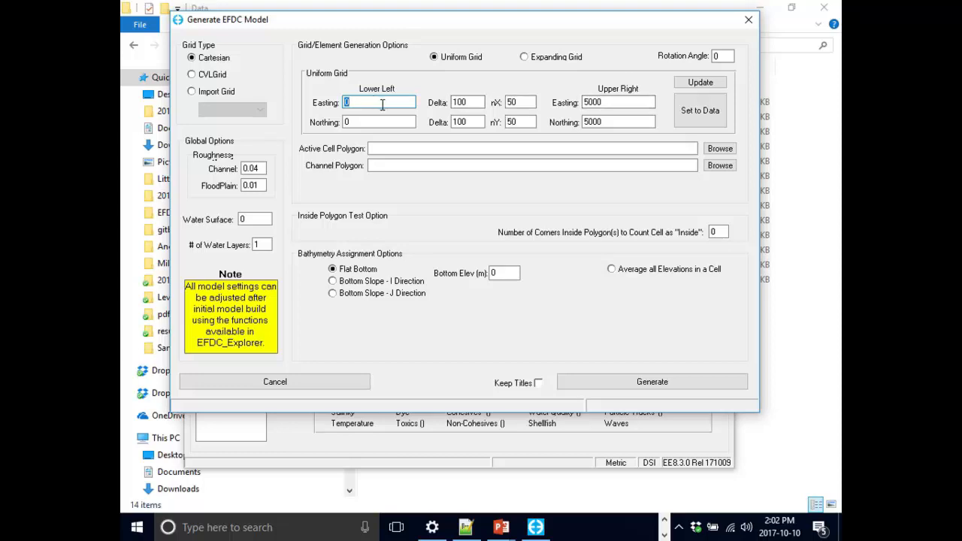
{"action": "left_click", "coordinate": [459, 102]}
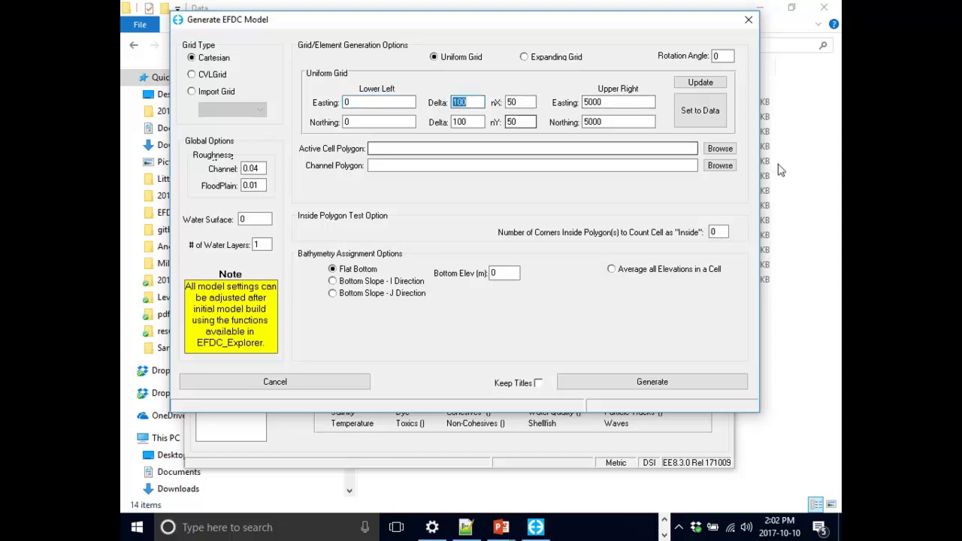
{"action": "type", "text": "30"}
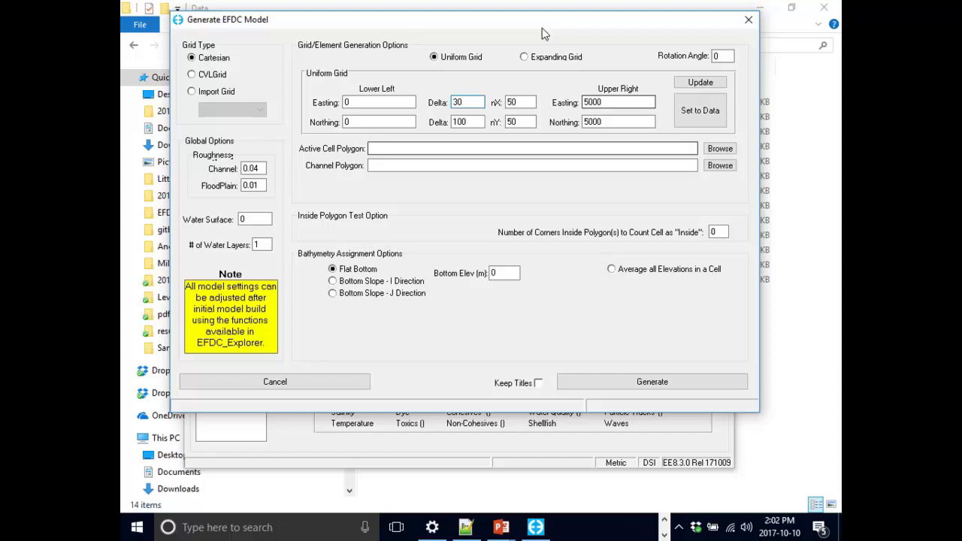
{"action": "left_click", "coordinate": [519, 102]}
{"action": "double_click", "coordinate": [519, 102]}
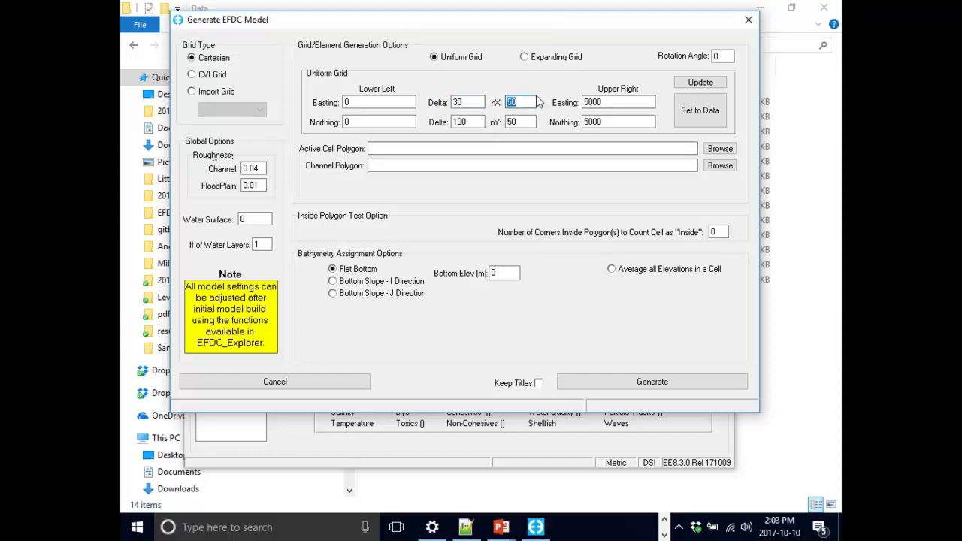
{"action": "type", "text": "1"}
{"action": "key", "text": "Tab"}
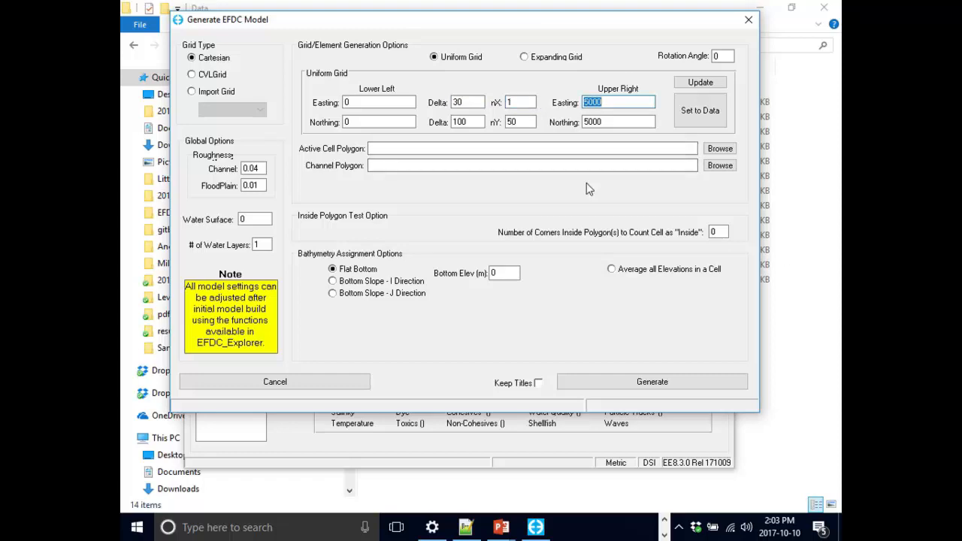
{"action": "key", "text": "BackSpace"}
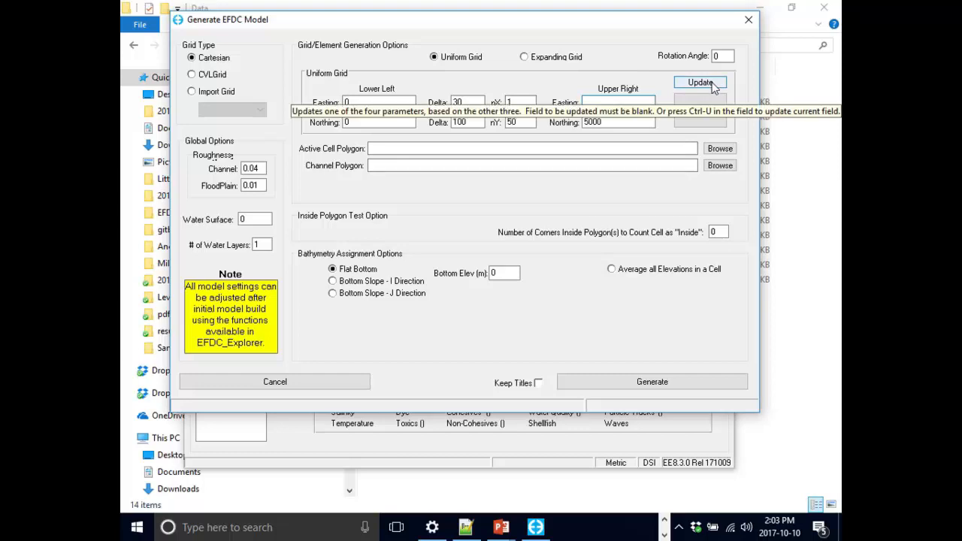
- Set the uniform grid's lower-left northing to 165000 and its northing delta to 1550
{"action": "double_click", "coordinate": [403, 121]}
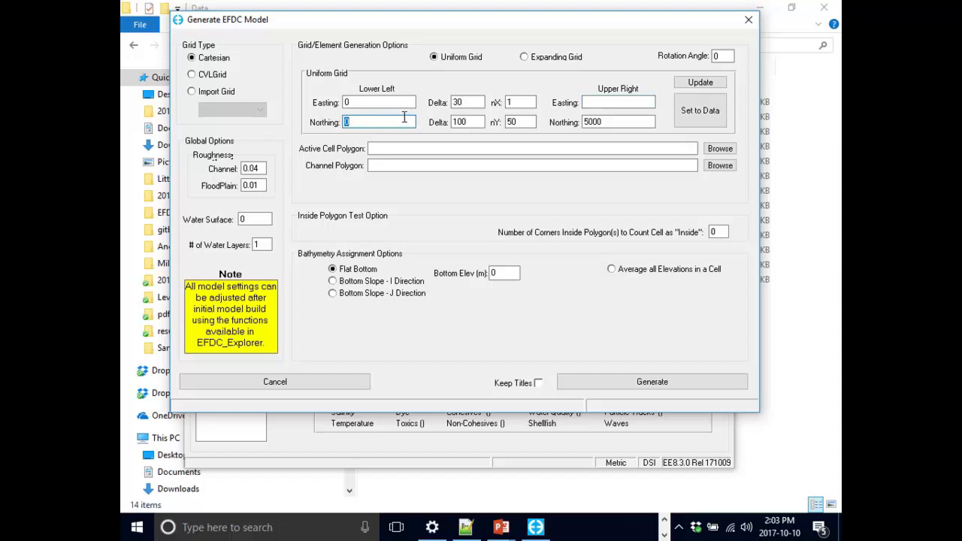
{"action": "type", "text": "16500"}
{"action": "type", "text": "0"}
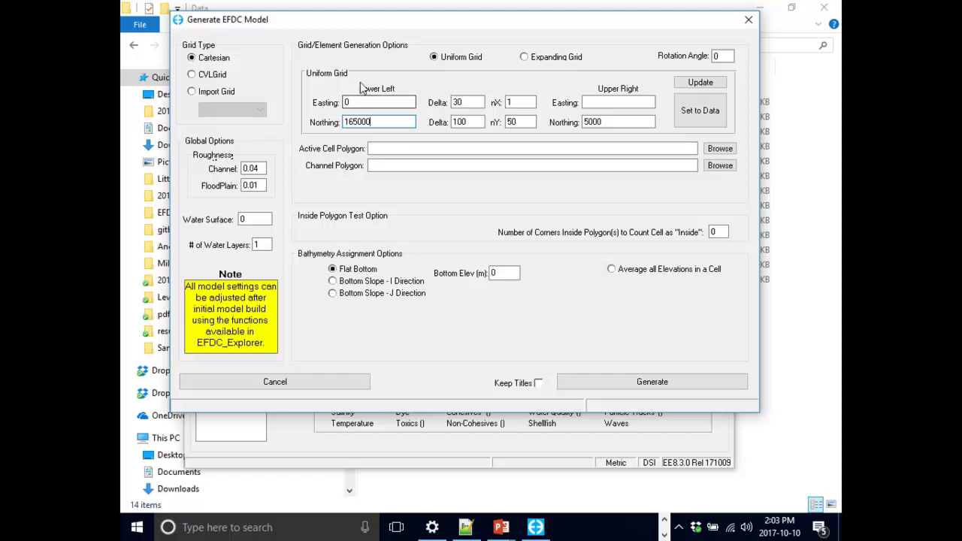
{"action": "left_click", "coordinate": [462, 122]}
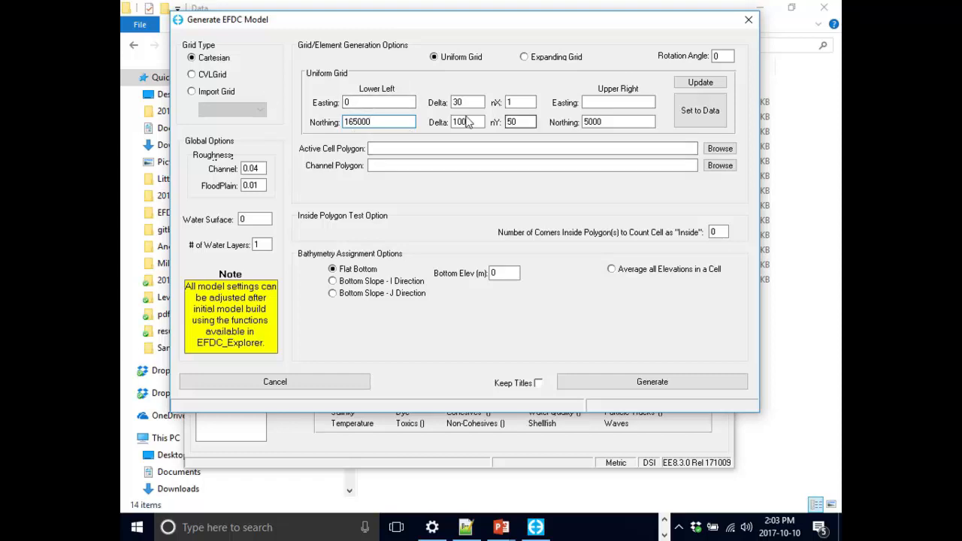
{"action": "double_click", "coordinate": [462, 121]}
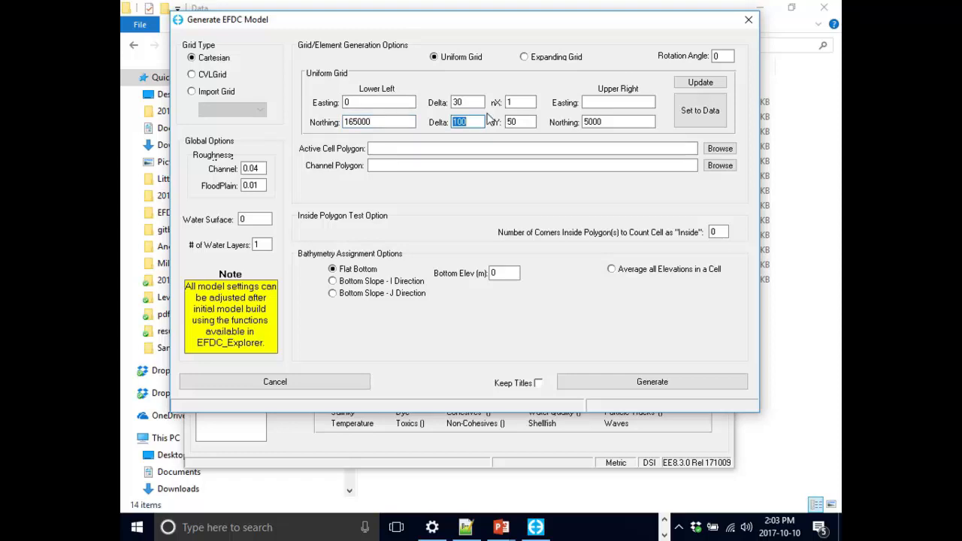
{"action": "type", "text": "1550"}
- Set nY to 40, clear the upper-right northing, and have the upper-right coordinates calculated from the other grid parameters
{"action": "double_click", "coordinate": [531, 123]}
{"action": "key", "text": "BackSpace"}
{"action": "key", "text": "Tab"}
{"action": "key", "text": "BackSpace"}
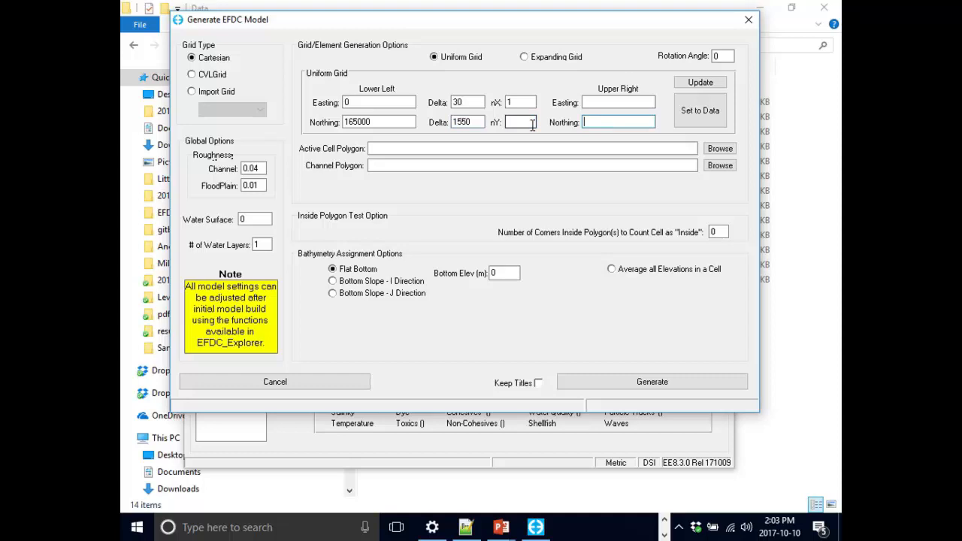
{"action": "left_click", "coordinate": [523, 121]}
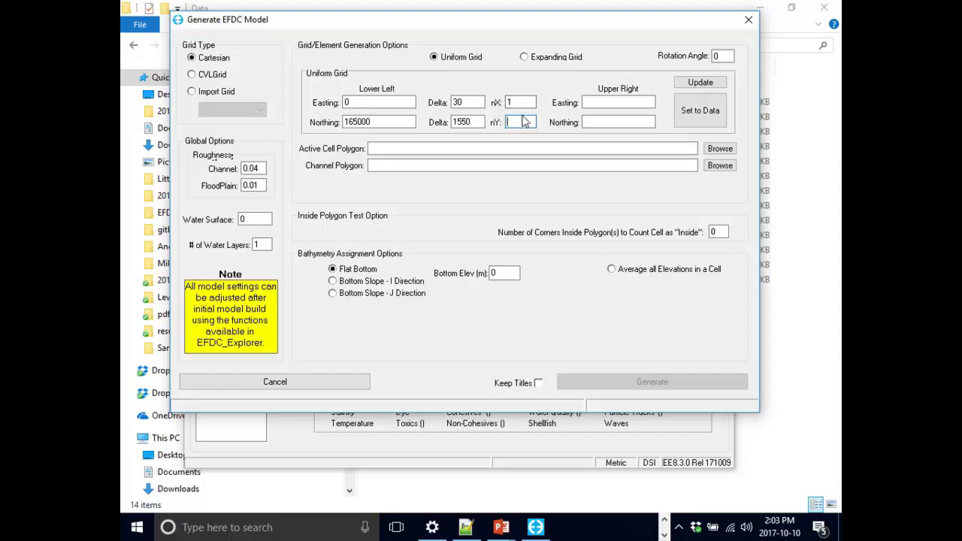
{"action": "type", "text": "40"}
{"action": "left_click", "coordinate": [695, 88]}
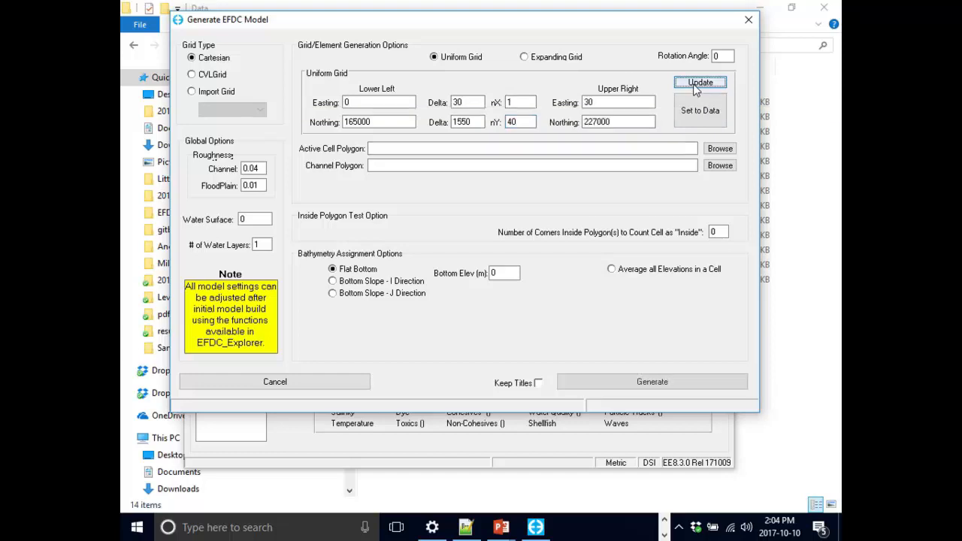
- Review the grid's upper-right coordinates and the fields for the active cell and channel polygons
{"action": "left_click", "coordinate": [632, 103]}
{"action": "left_click", "coordinate": [637, 121]}
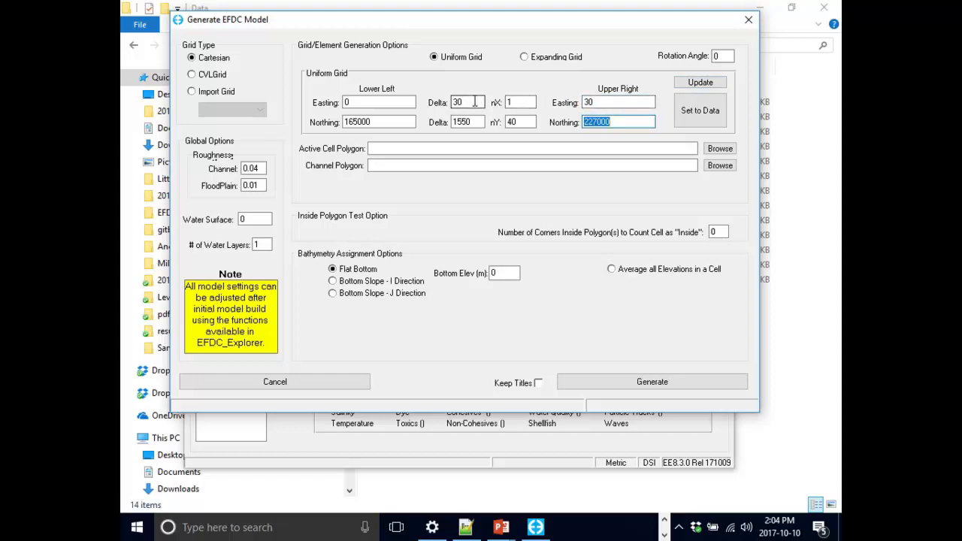
{"action": "key", "text": "shift+Tab"}
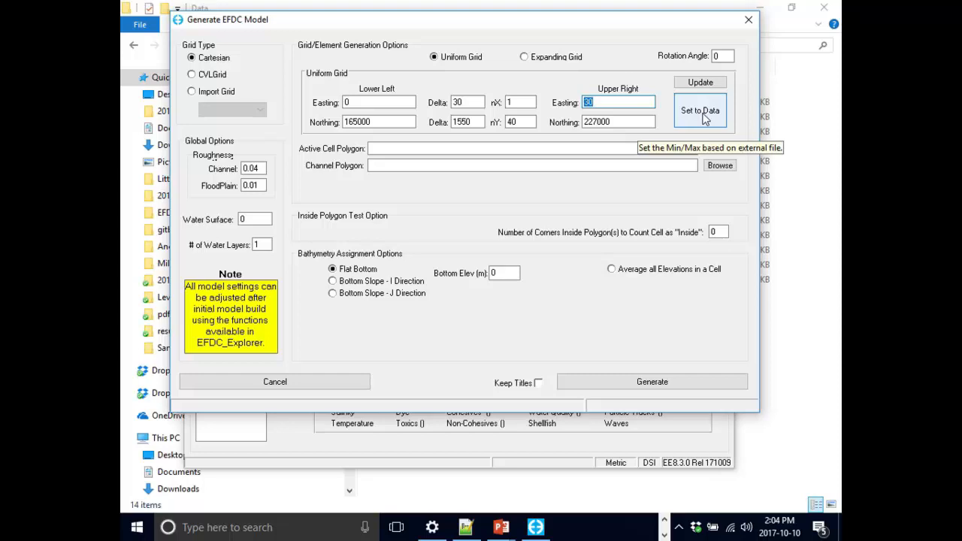
{"action": "left_click", "coordinate": [476, 163]}
{"action": "left_click", "coordinate": [501, 148]}
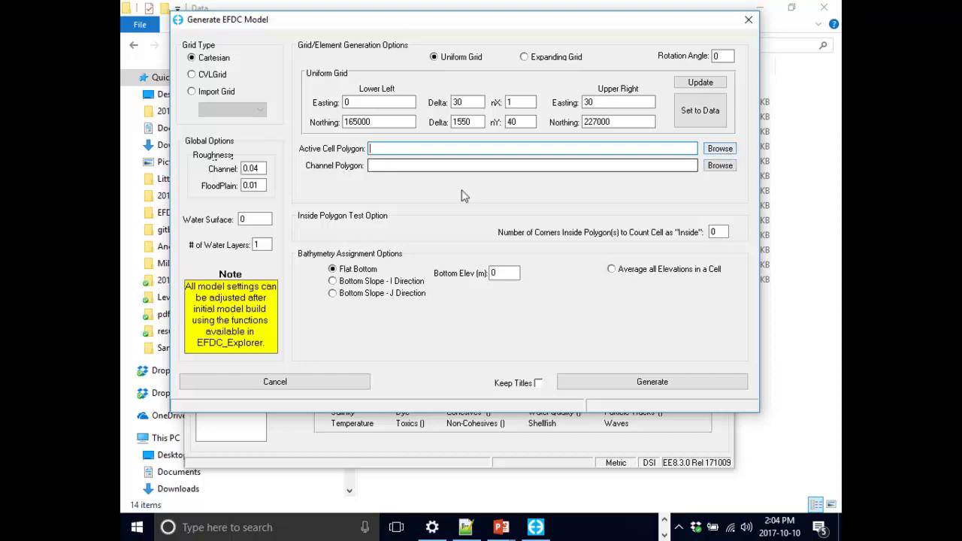
{"action": "left_click", "coordinate": [628, 162]}
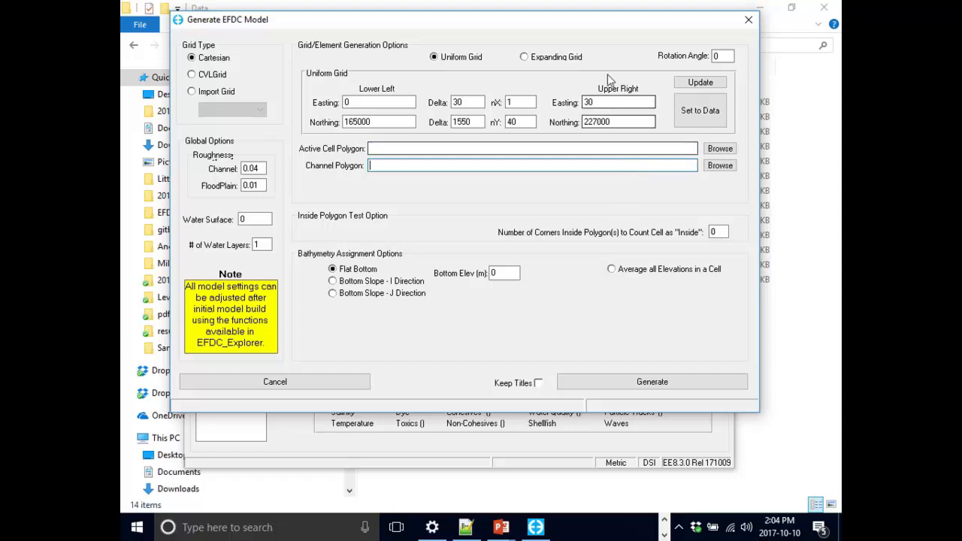
- Examine the expanding grid options and return to the uniform grid
{"action": "left_click", "coordinate": [556, 57]}
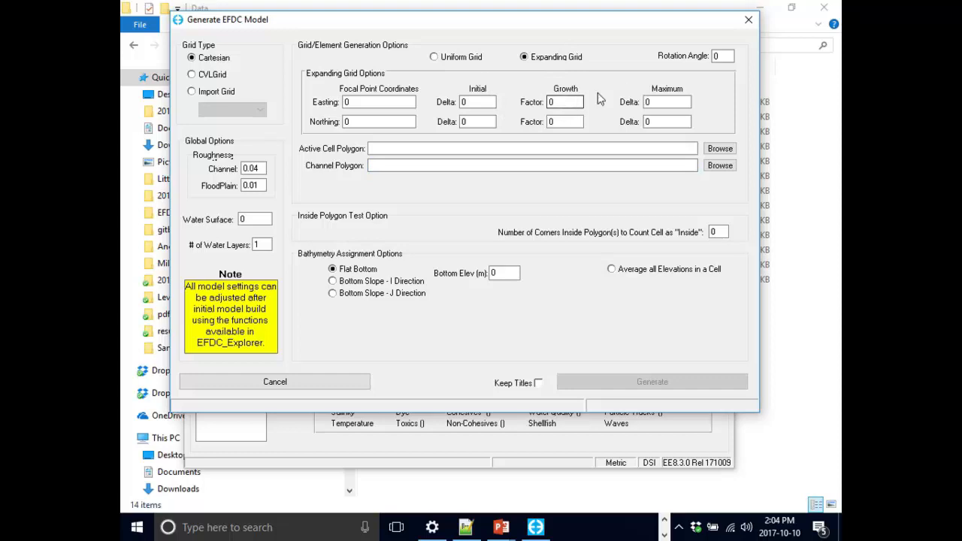
{"action": "mouse_move", "coordinate": [562, 100]}
{"action": "left_click", "coordinate": [448, 64]}
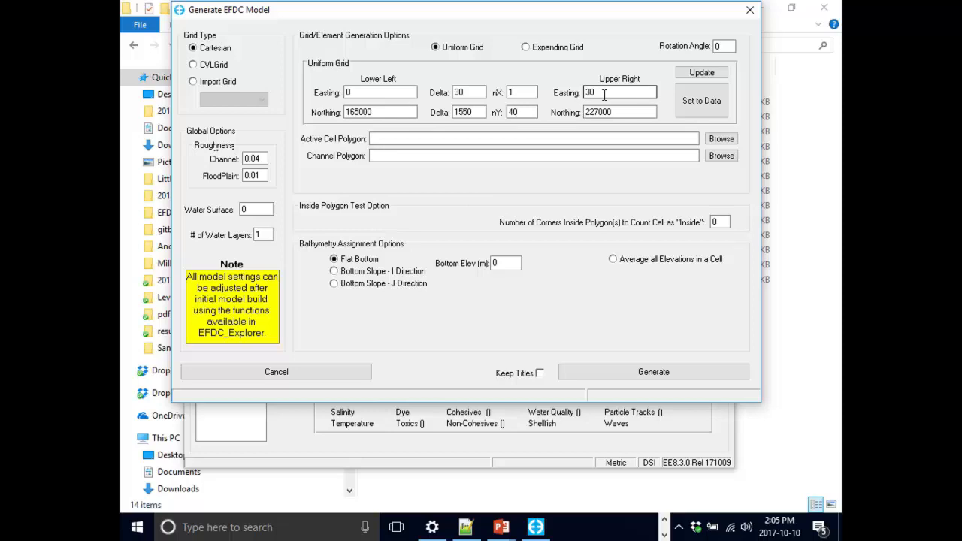
- Check the upper-right coordinates and the nX and nY cell counts by recalculating the uniform grid parameters
{"action": "key", "text": "Tab"}
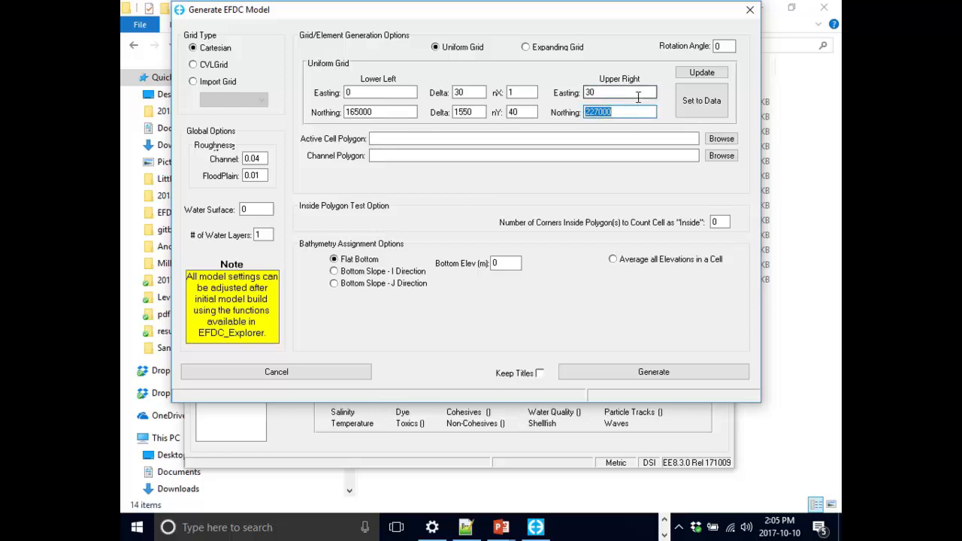
{"action": "key", "text": "shift+Tab"}
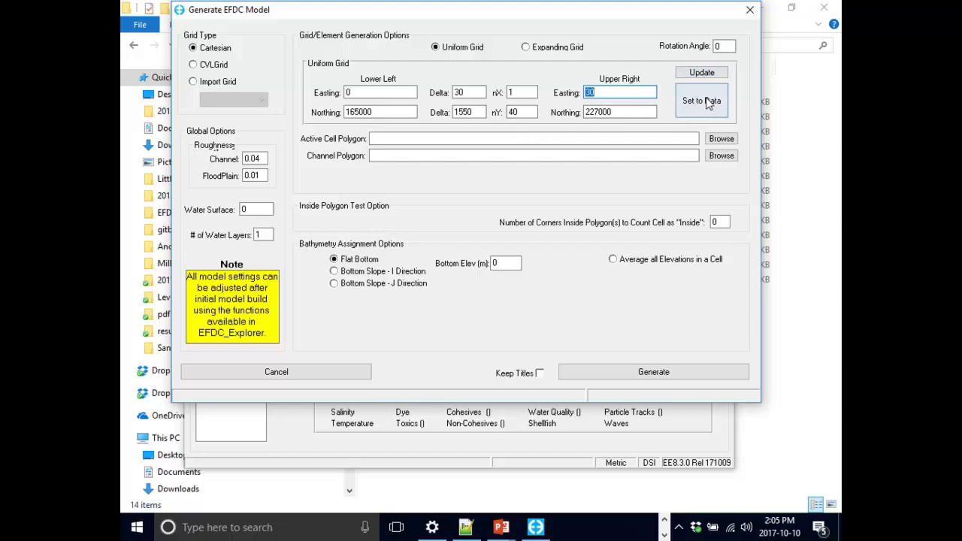
{"action": "left_click", "coordinate": [524, 92]}
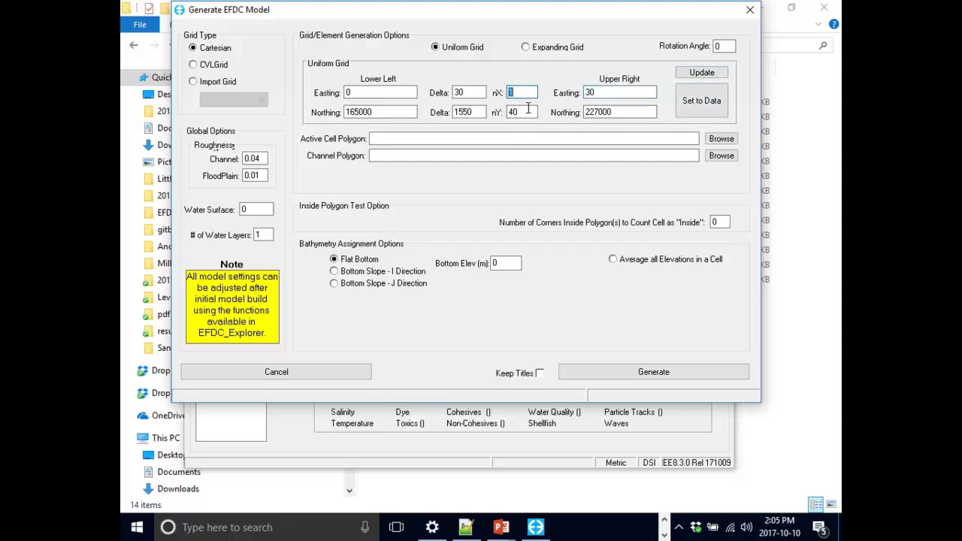
{"action": "left_click", "coordinate": [701, 72]}
{"action": "left_click", "coordinate": [522, 112]}
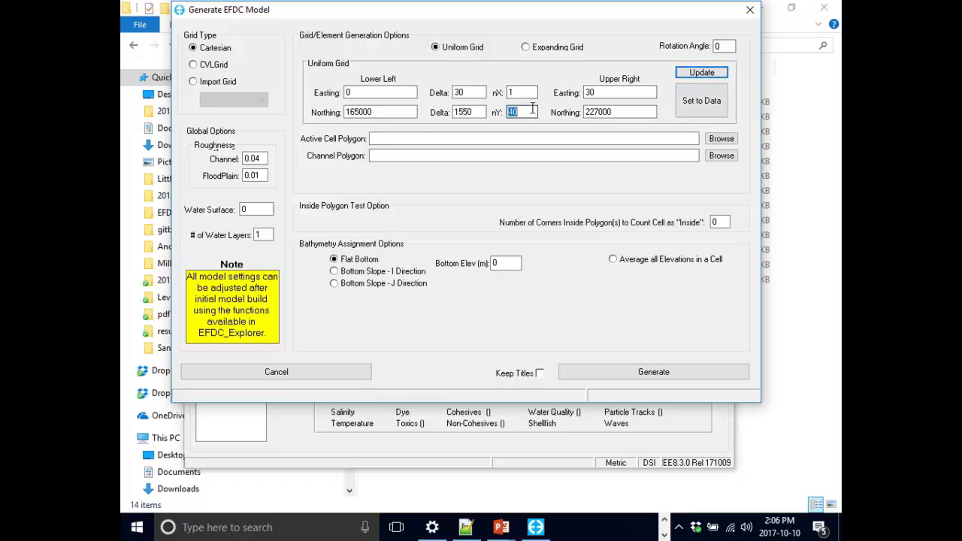
{"action": "left_click", "coordinate": [698, 73]}
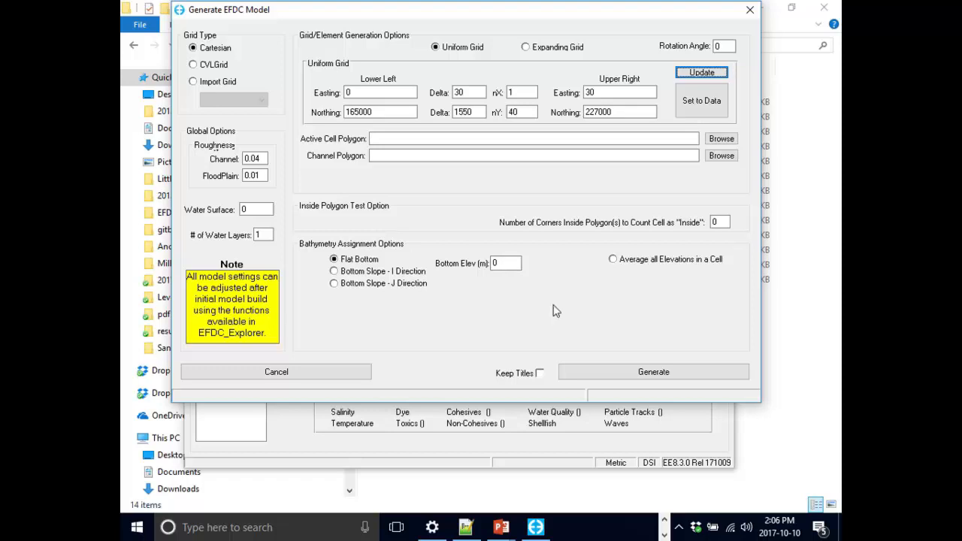
- Generate the 1 by 40 cell Cartesian model and acknowledge the generation messages
{"action": "left_click", "coordinate": [599, 376]}
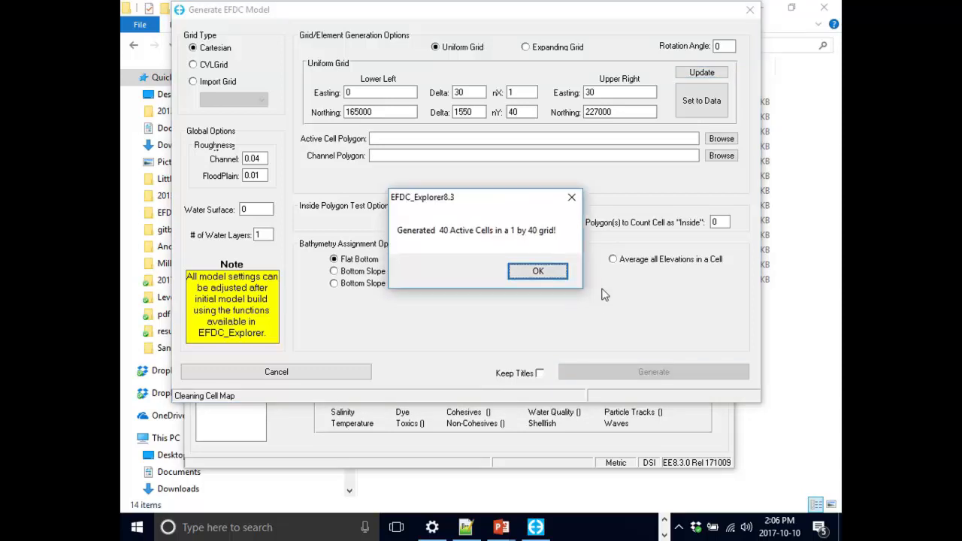
{"action": "left_click", "coordinate": [546, 275]}
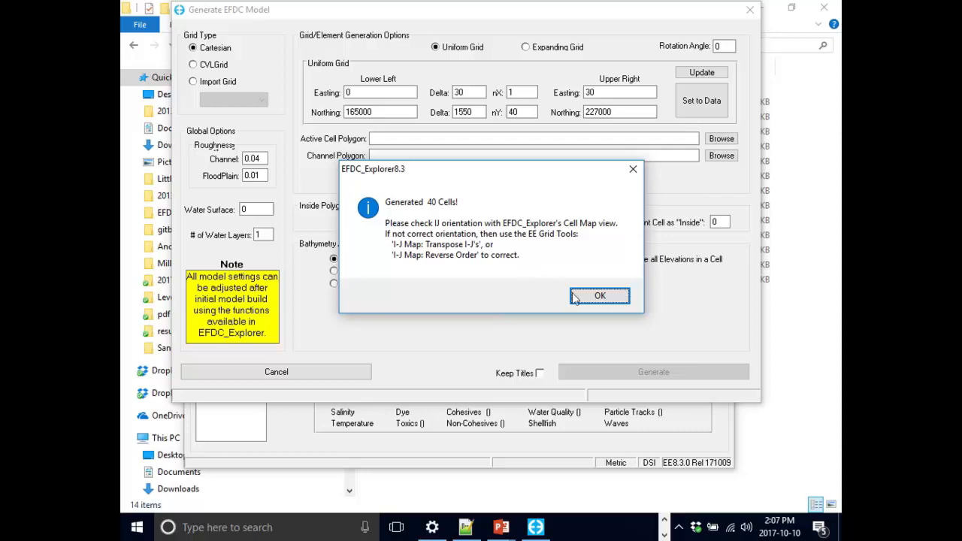
{"action": "left_click", "coordinate": [598, 296]}
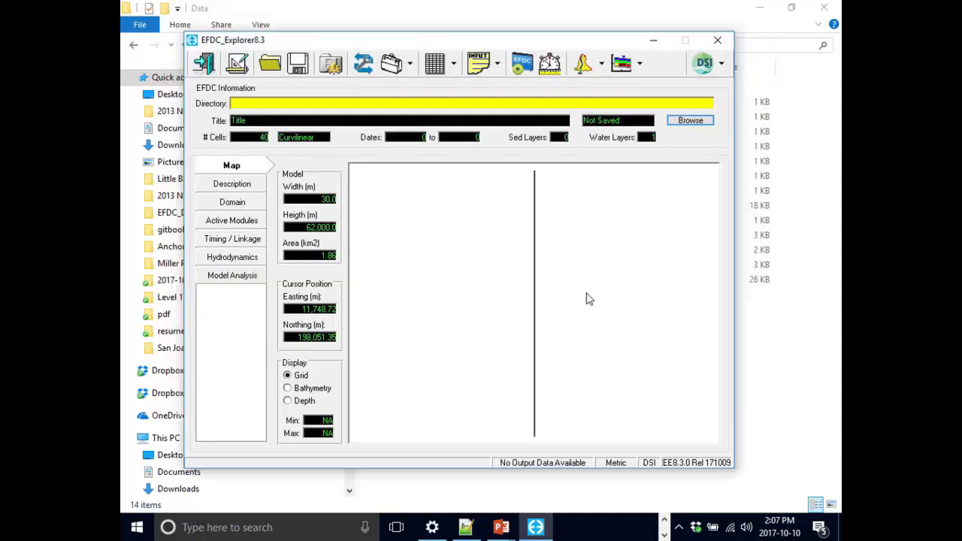
{"action": "left_click_drag", "start_coordinate": [557, 40], "coordinate": [567, 20]}
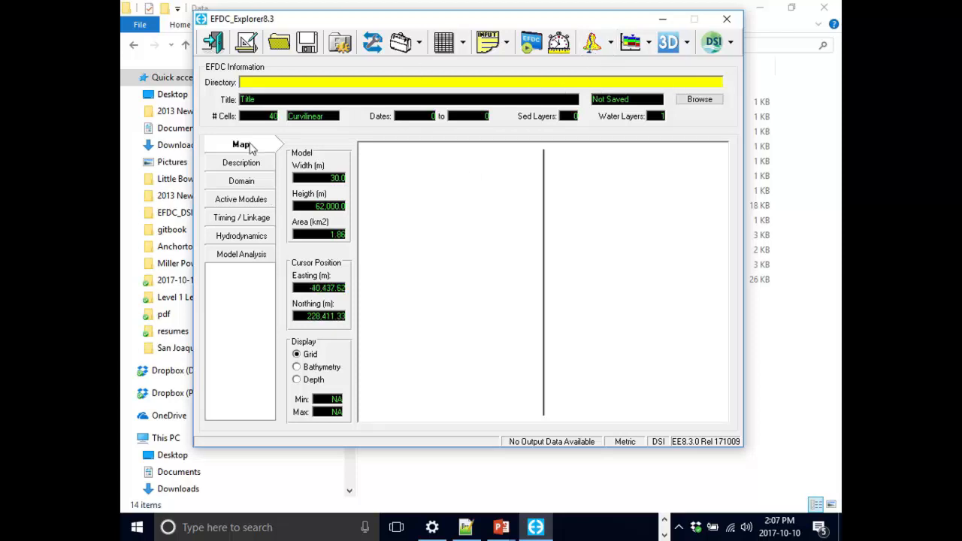
- Examine the map preview's bathymetry and depth displays and return to the grid display
{"action": "left_click", "coordinate": [316, 367]}
{"action": "left_click", "coordinate": [315, 380]}
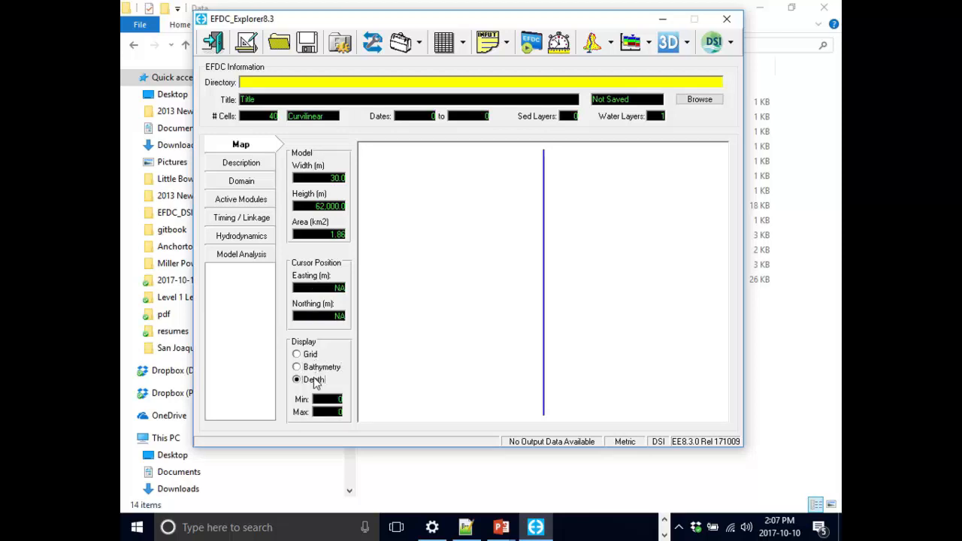
{"action": "left_click", "coordinate": [318, 368]}
{"action": "left_click", "coordinate": [315, 356]}
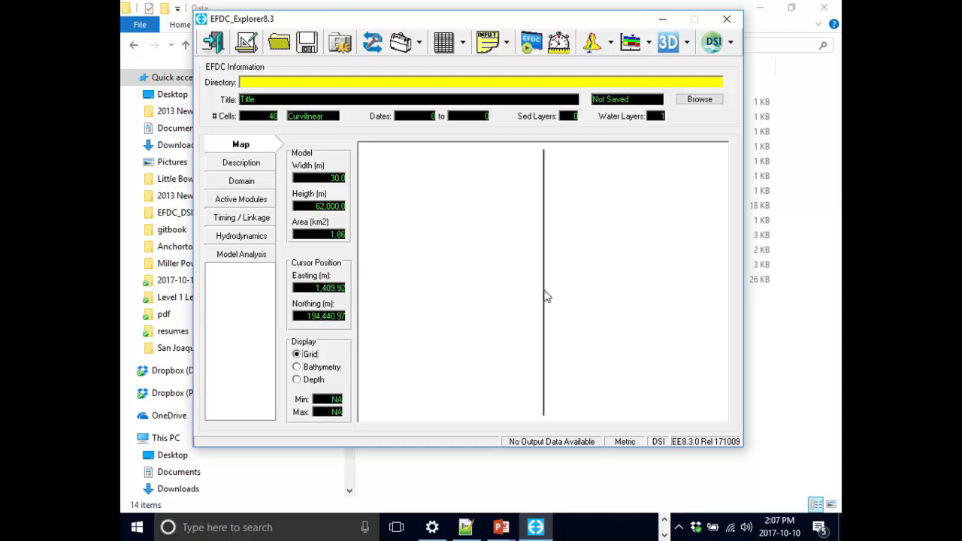
{"action": "left_click", "coordinate": [335, 369]}
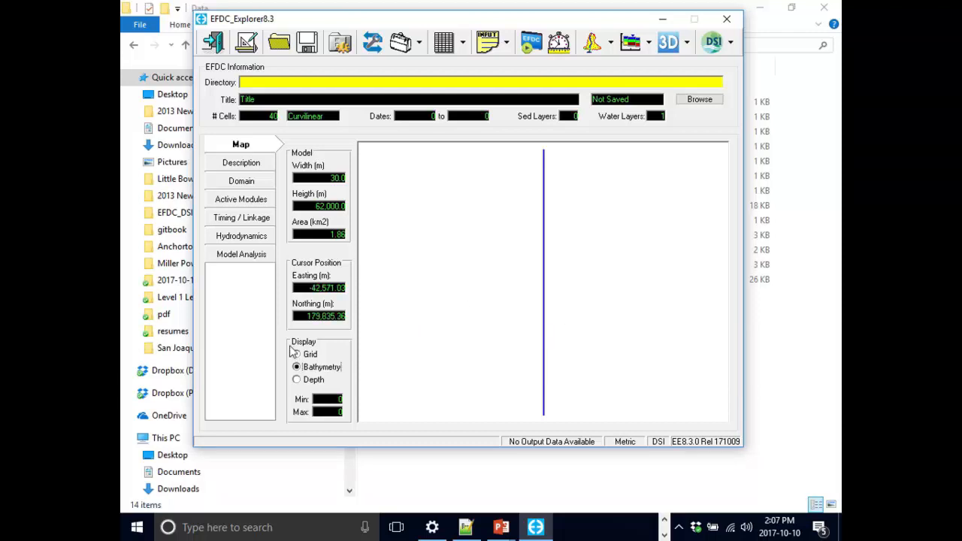
{"action": "left_click", "coordinate": [314, 354]}
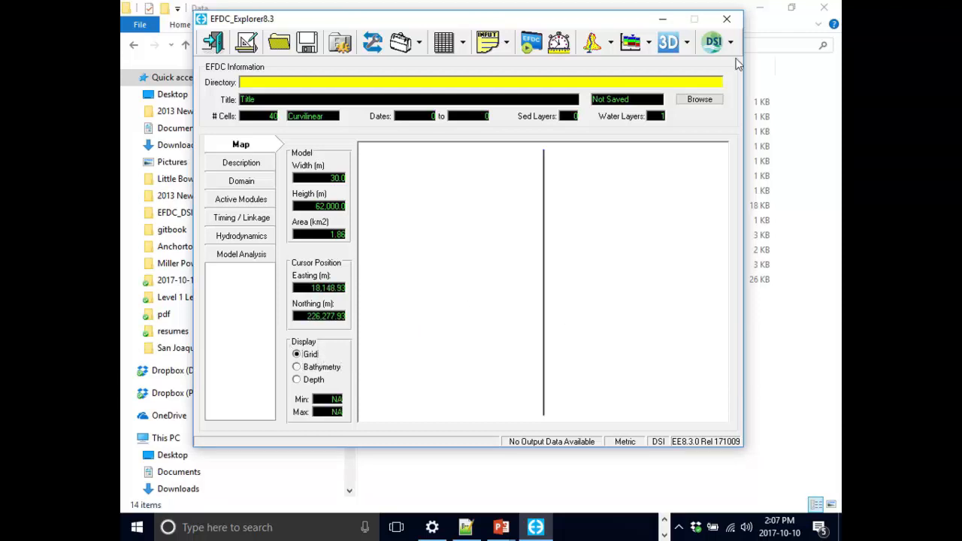
- Open the 2D plan view's display options and set the Easting scale modifier to 100
{"action": "left_click", "coordinate": [593, 52]}
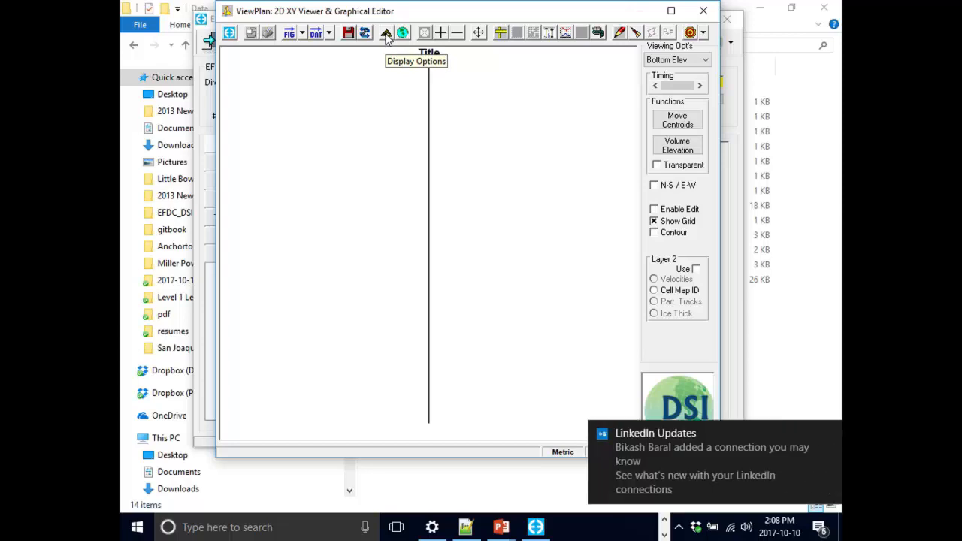
{"action": "left_click", "coordinate": [386, 35]}
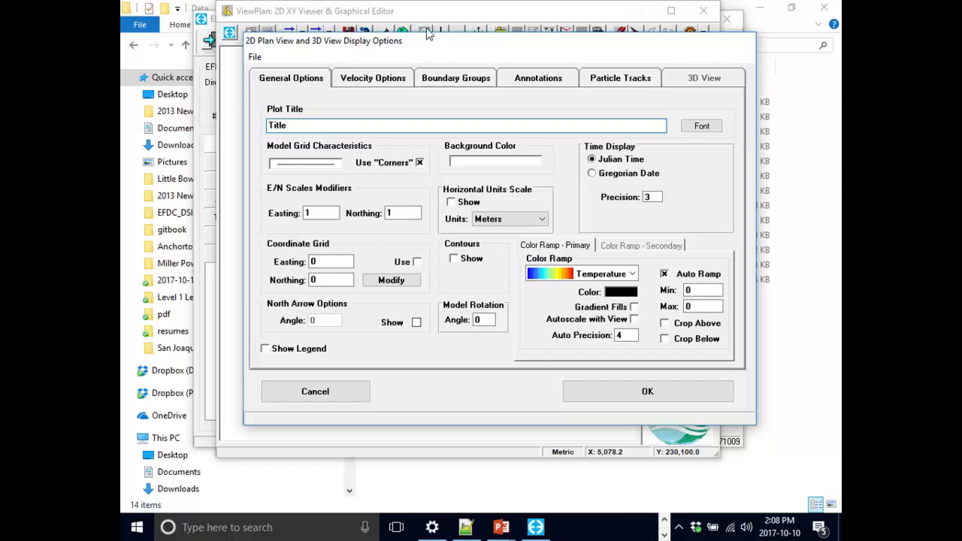
{"action": "double_click", "coordinate": [412, 126]}
{"action": "left_click", "coordinate": [412, 125]}
{"action": "double_click", "coordinate": [413, 124]}
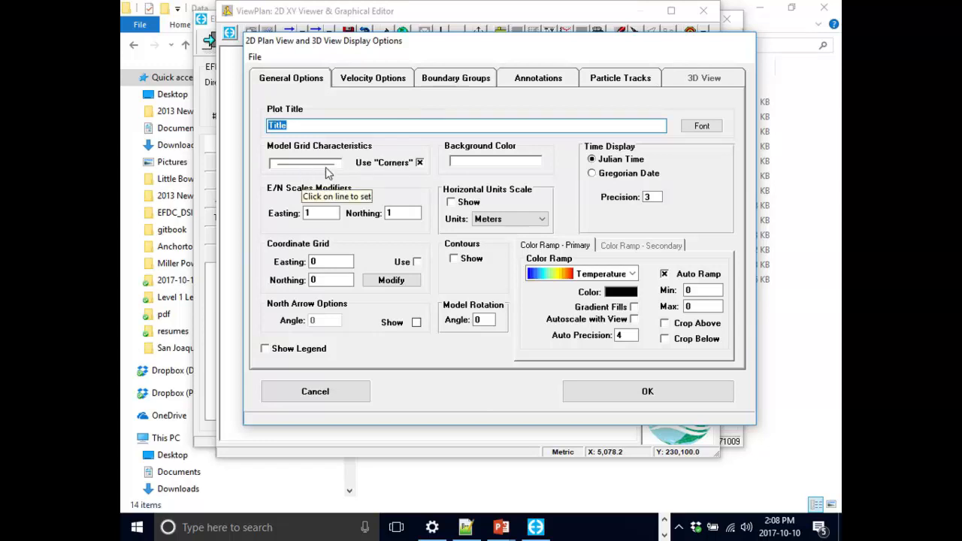
{"action": "left_click", "coordinate": [330, 208]}
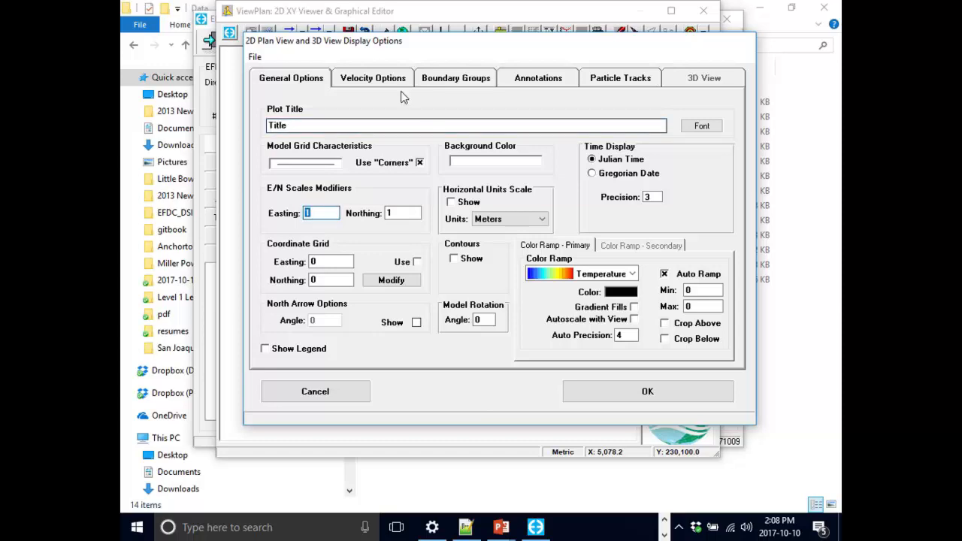
{"action": "left_click_drag", "start_coordinate": [464, 49], "coordinate": [375, 352]}
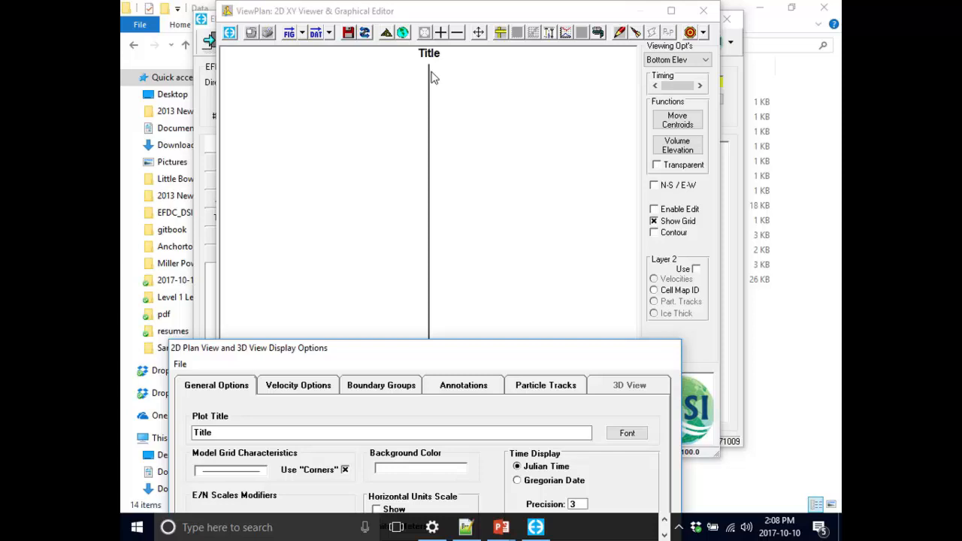
{"action": "left_click_drag", "start_coordinate": [496, 355], "coordinate": [646, 121]}
{"action": "type", "text": "100"}
{"action": "left_click_drag", "start_coordinate": [590, 129], "coordinate": [561, 50]}
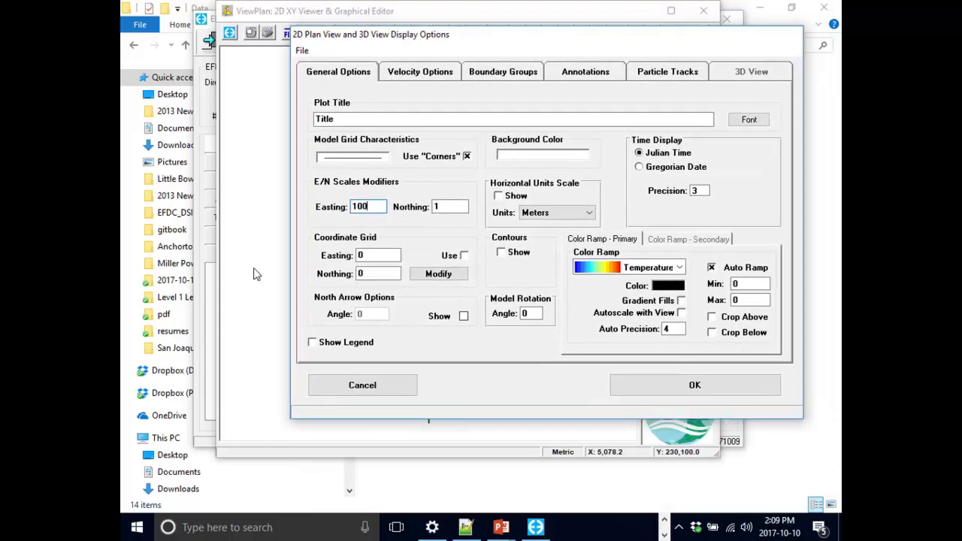
- Enable the legend in the display options, apply them, and place the legend on the west side of the grid column
{"action": "left_click", "coordinate": [347, 349]}
{"action": "left_click", "coordinate": [728, 395]}
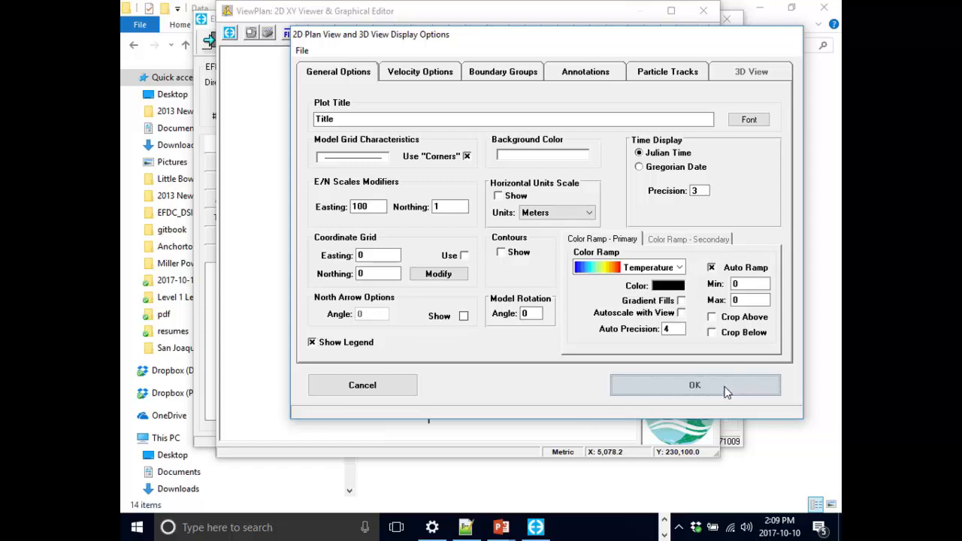
{"action": "left_click_drag", "start_coordinate": [476, 261], "coordinate": [600, 181]}
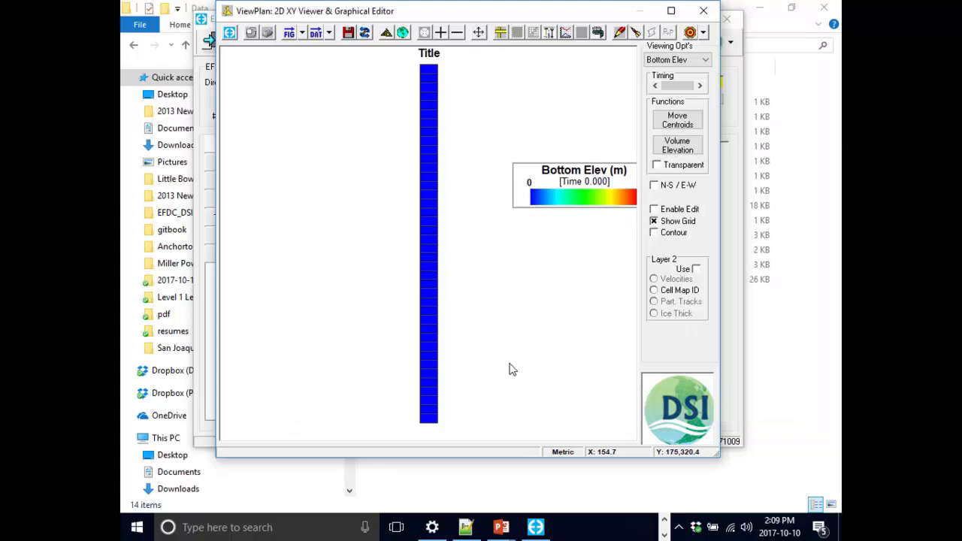
{"action": "left_click_drag", "start_coordinate": [552, 199], "coordinate": [304, 211]}
{"action": "left_click_drag", "start_coordinate": [376, 211], "coordinate": [365, 211]}
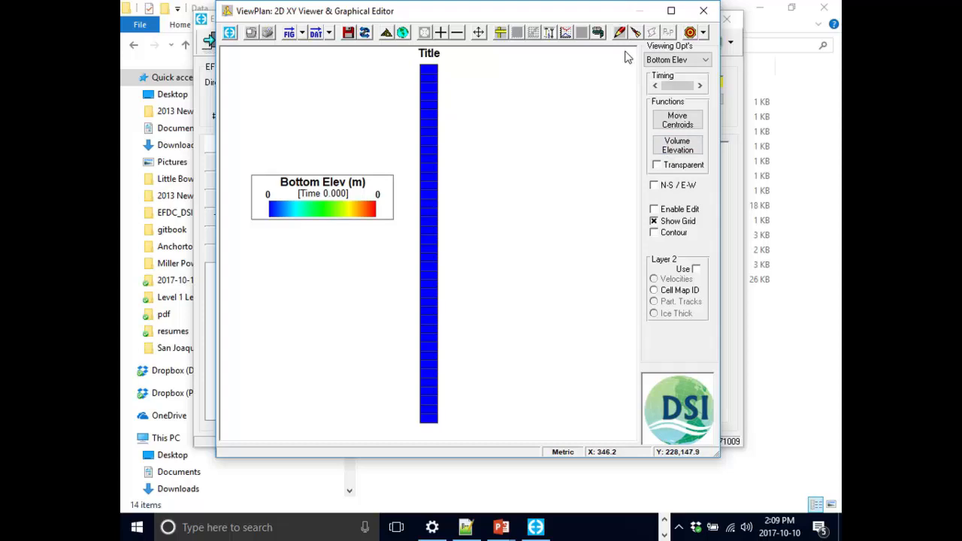
- Switch the plan view to Cell Map and query the indices of the highlighted cell
{"action": "left_click", "coordinate": [696, 64]}
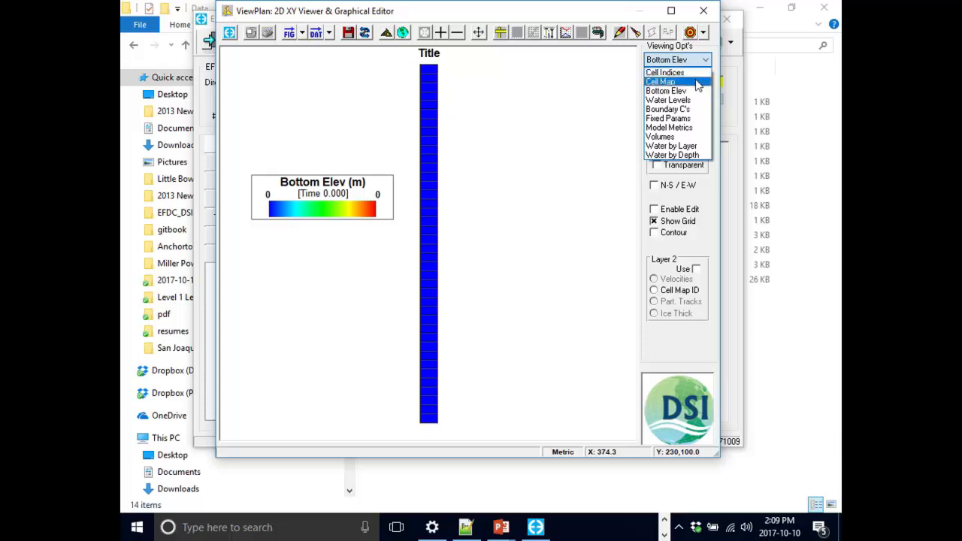
{"action": "left_click", "coordinate": [697, 82]}
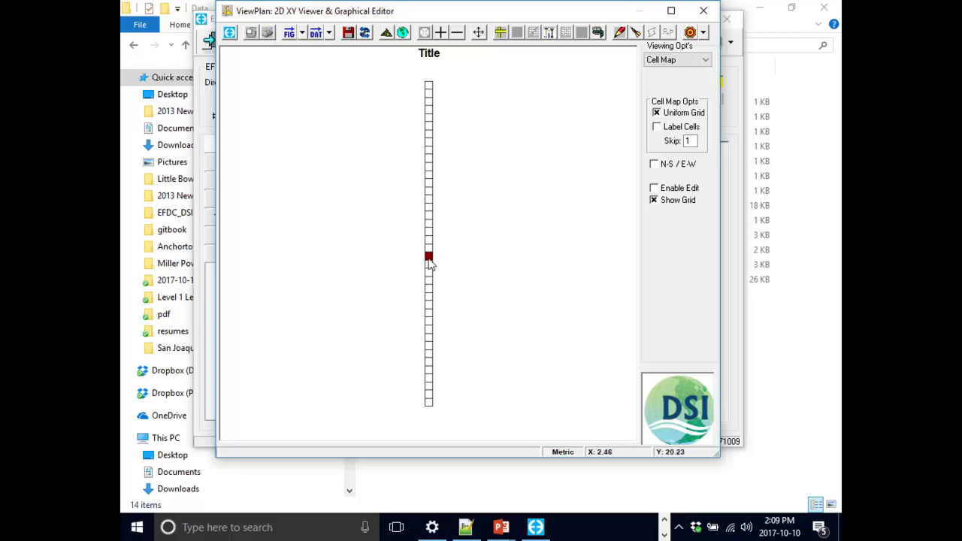
{"action": "left_click", "coordinate": [428, 259]}
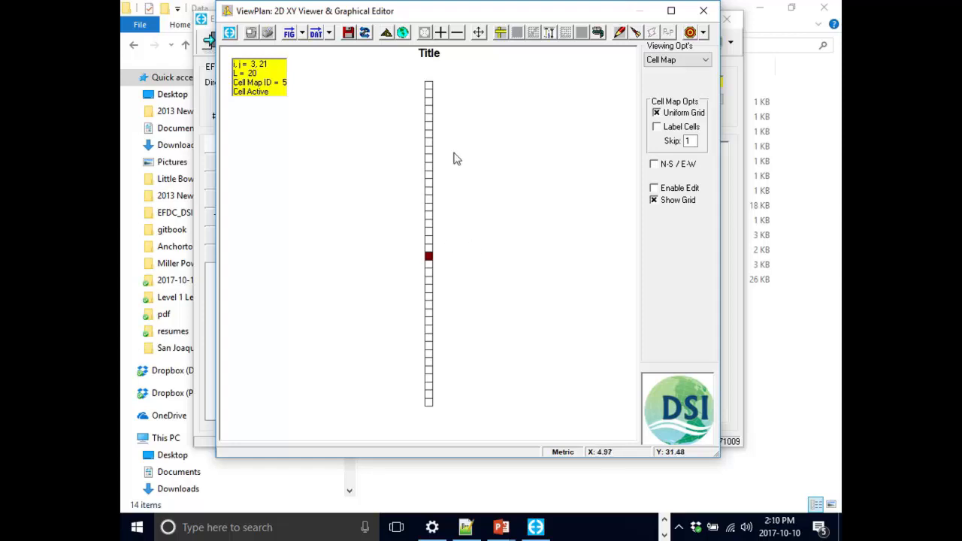
- Set cell (3, 41), the second from the column's upper end, as the Show I,J cell
{"action": "left_click", "coordinate": [432, 100]}
{"action": "right_click", "coordinate": [431, 100]}
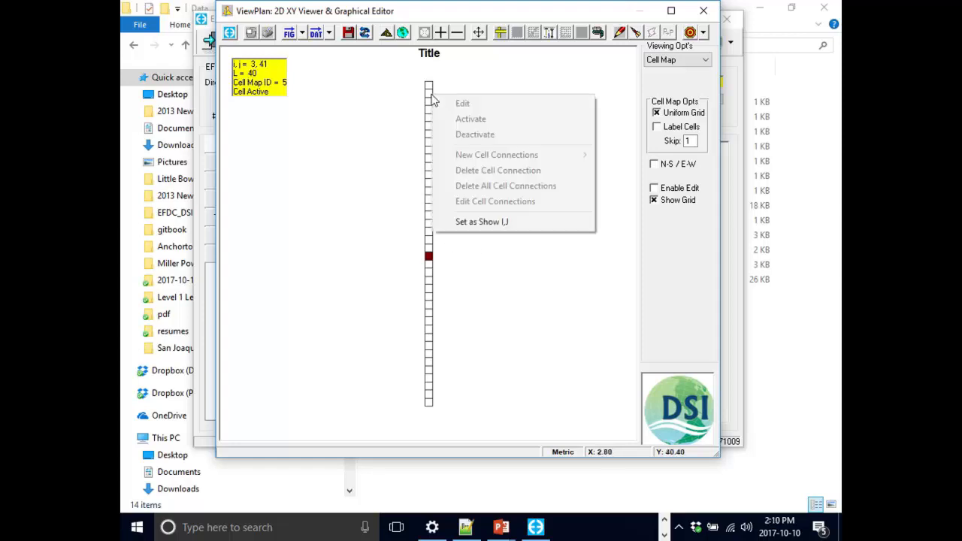
{"action": "left_click", "coordinate": [431, 95]}
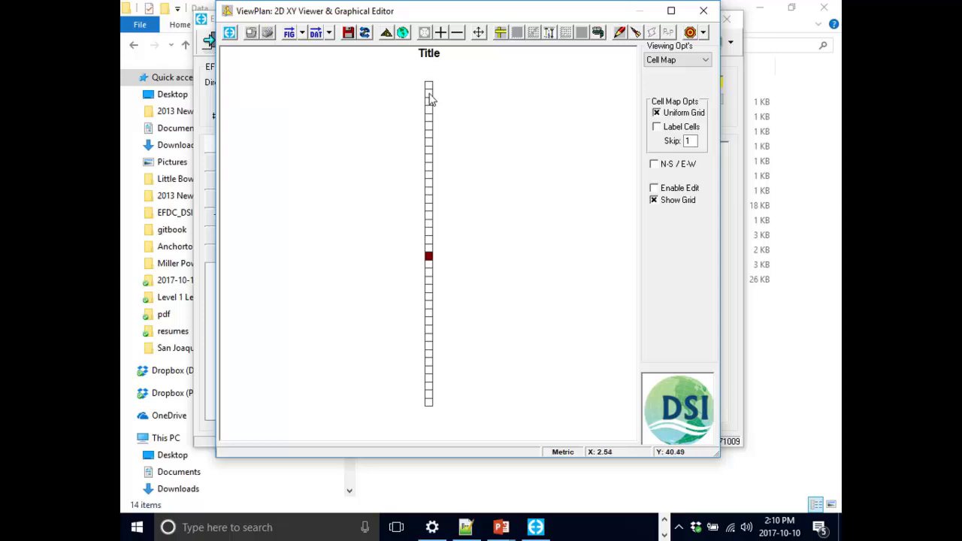
{"action": "left_click", "coordinate": [430, 98]}
{"action": "right_click", "coordinate": [430, 99]}
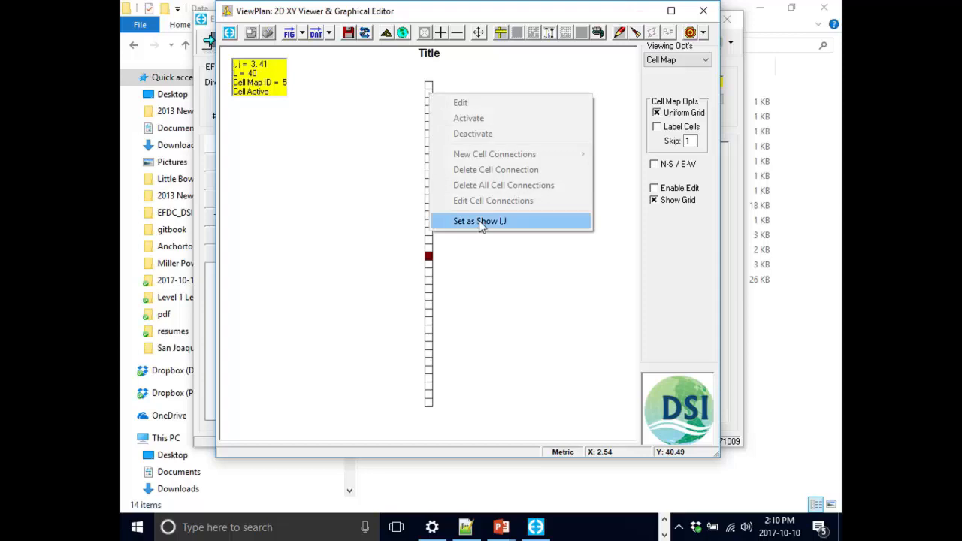
{"action": "left_click", "coordinate": [530, 223]}
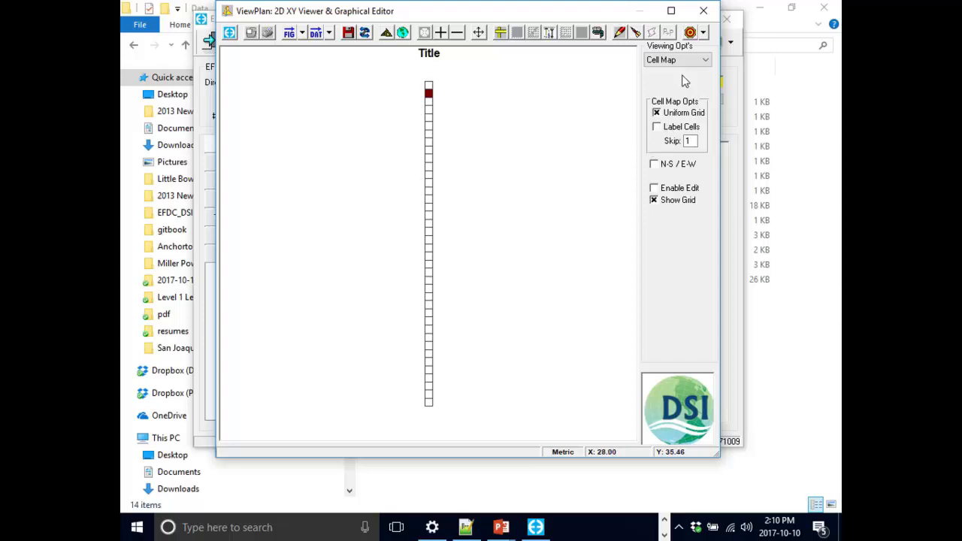
- Try the N-S / E-W option on the cell map and turn on Label Cells
{"action": "left_click", "coordinate": [673, 165]}
{"action": "left_click", "coordinate": [673, 166]}
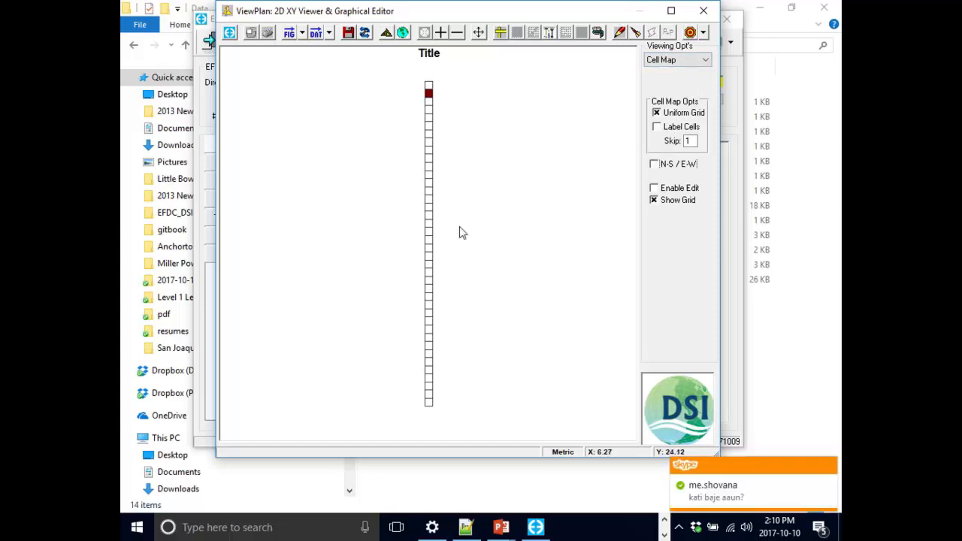
{"action": "left_click", "coordinate": [676, 129]}
{"action": "left_click", "coordinate": [676, 130]}
{"action": "left_click", "coordinate": [676, 129]}
{"action": "left_click", "coordinate": [676, 129]}
{"action": "left_click", "coordinate": [676, 129]}
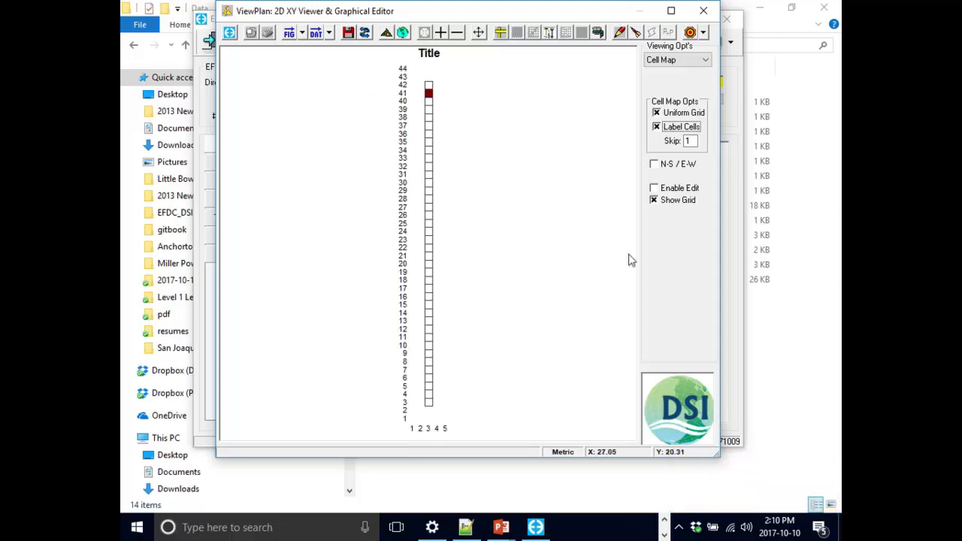
- Query the I,J indices of several cells along the column and close the plan view
{"action": "left_click", "coordinate": [429, 337]}
{"action": "left_click", "coordinate": [428, 328]}
{"action": "left_click", "coordinate": [429, 297]}
{"action": "left_click", "coordinate": [430, 266]}
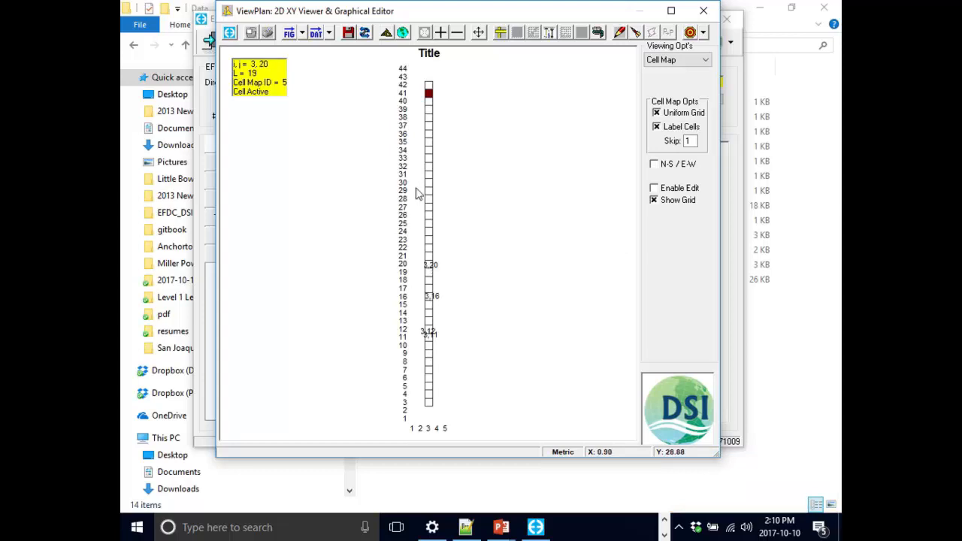
{"action": "left_click", "coordinate": [430, 159]}
{"action": "left_click", "coordinate": [429, 198]}
{"action": "left_click", "coordinate": [702, 10]}
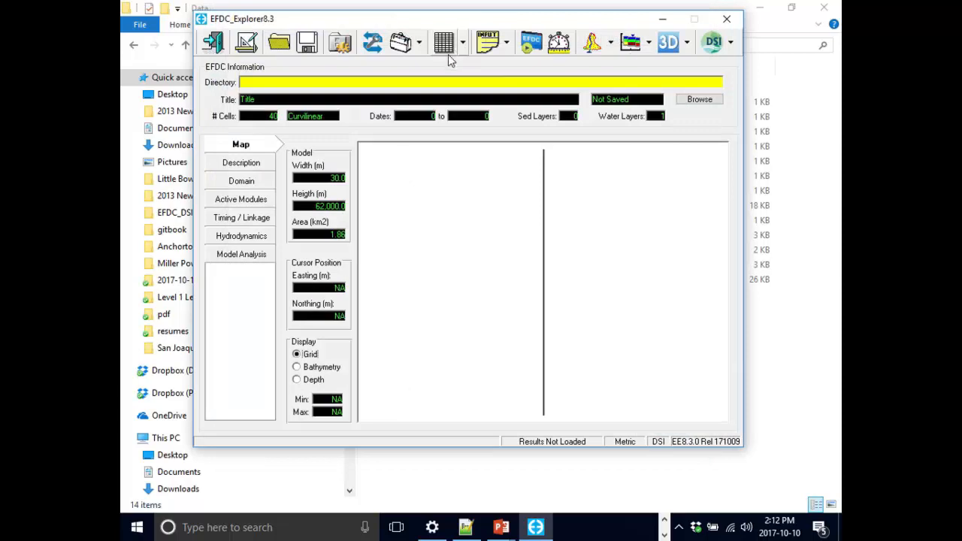
{"action": "left_click", "coordinate": [314, 51]}
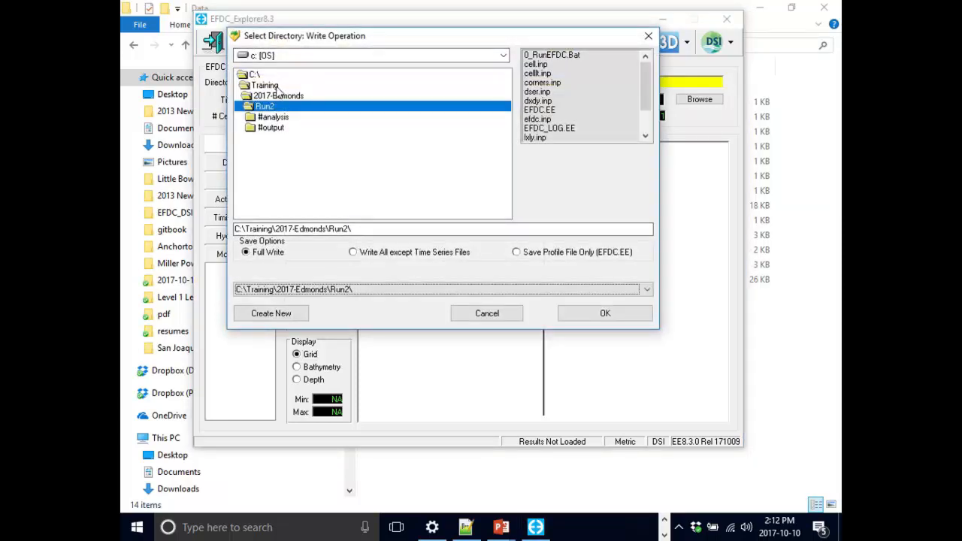
{"action": "double_click", "coordinate": [270, 96]}
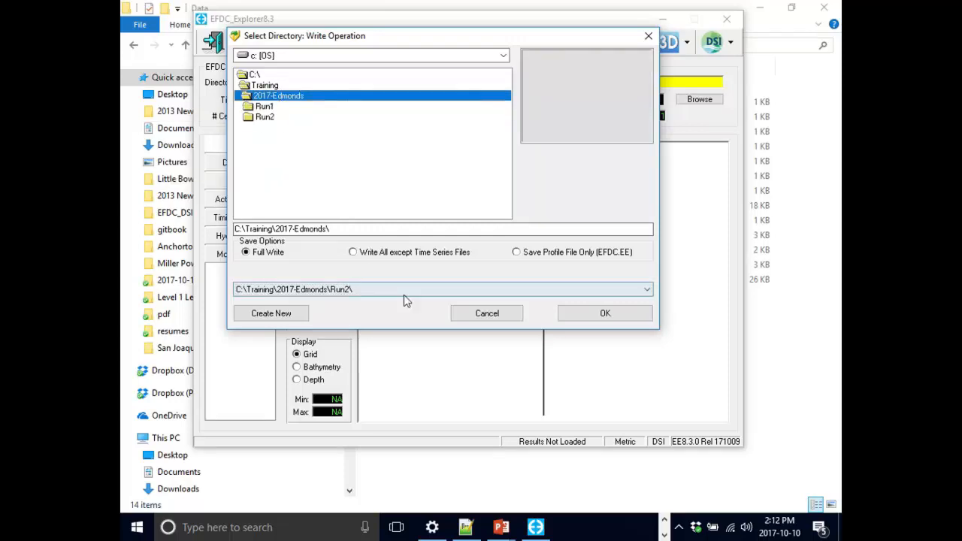
{"action": "left_click", "coordinate": [277, 317]}
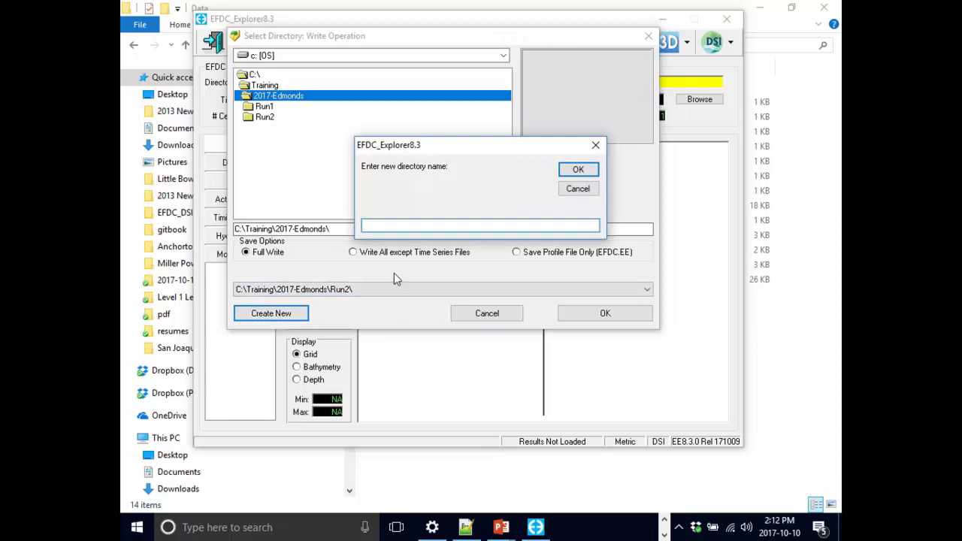
{"action": "type", "text": "Hydro1"}
{"action": "left_click", "coordinate": [577, 188]}
{"action": "left_click", "coordinate": [486, 315]}
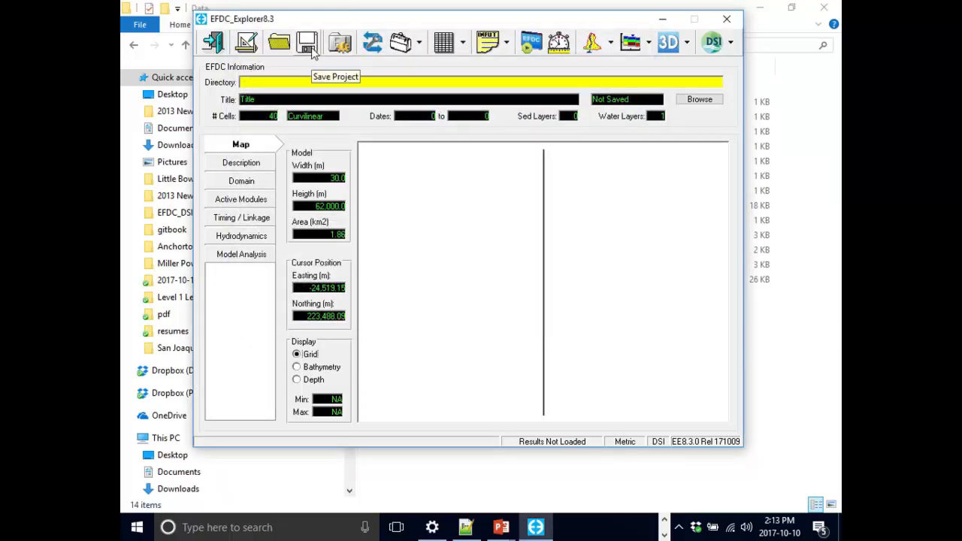
- Save the project as a Full Write into a new directory named Hydro-1 under C:\Training\2017-Edmonds
{"action": "left_click", "coordinate": [311, 47]}
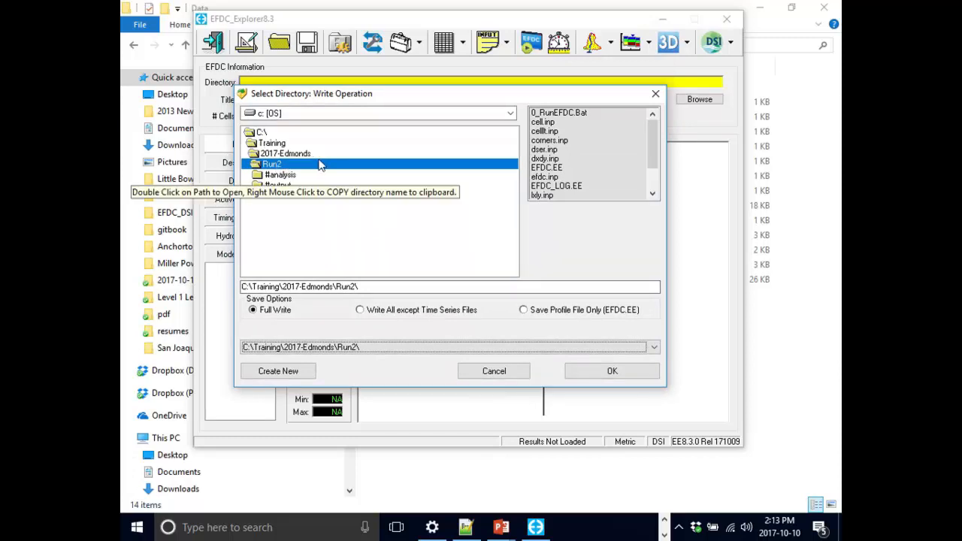
{"action": "double_click", "coordinate": [292, 154]}
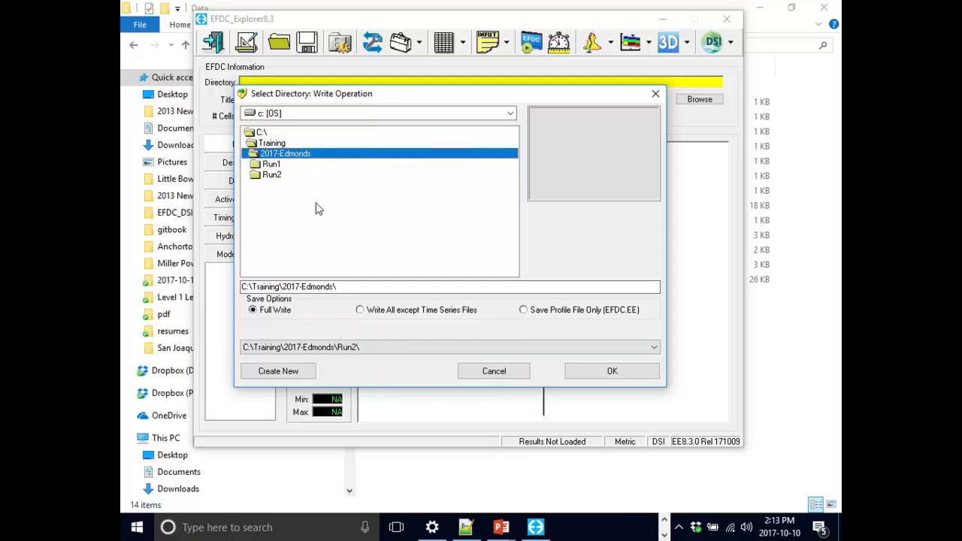
{"action": "left_click", "coordinate": [289, 373]}
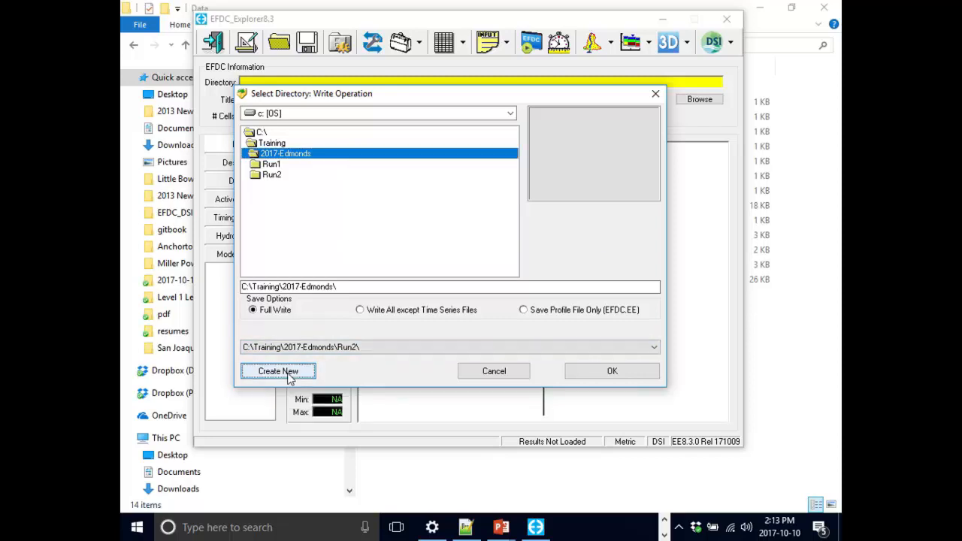
{"action": "left_click_drag", "start_coordinate": [486, 170], "coordinate": [491, 171]}
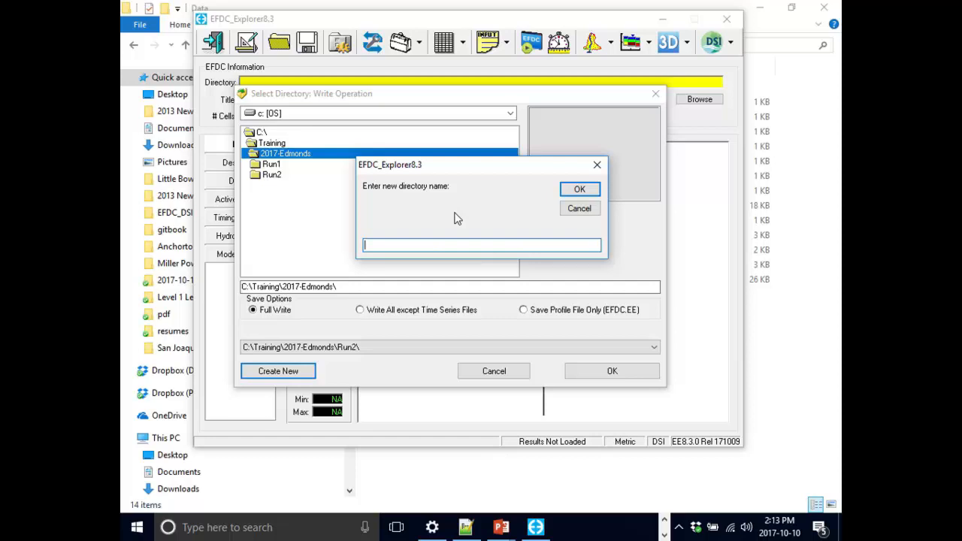
{"action": "type", "text": "Hydro-1"}
{"action": "left_click", "coordinate": [579, 189]}
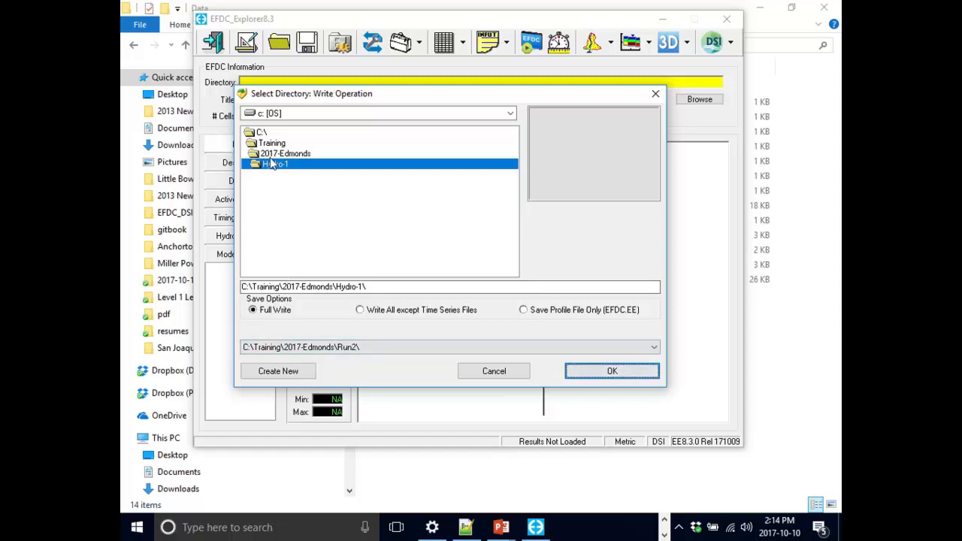
{"action": "left_click", "coordinate": [612, 372]}
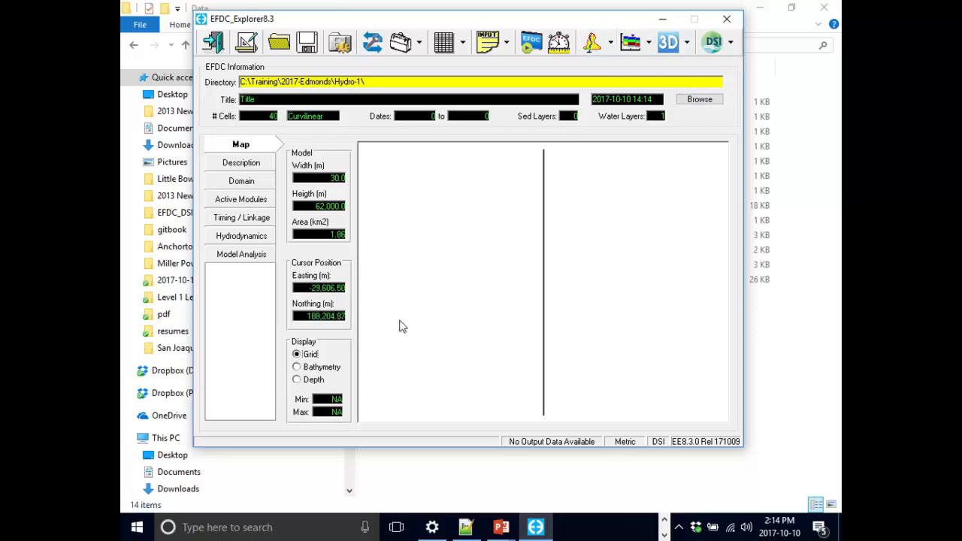
- Open the CELL.INP input file for editing and examine the cell type codes down to row 3
{"action": "left_click", "coordinate": [508, 46]}
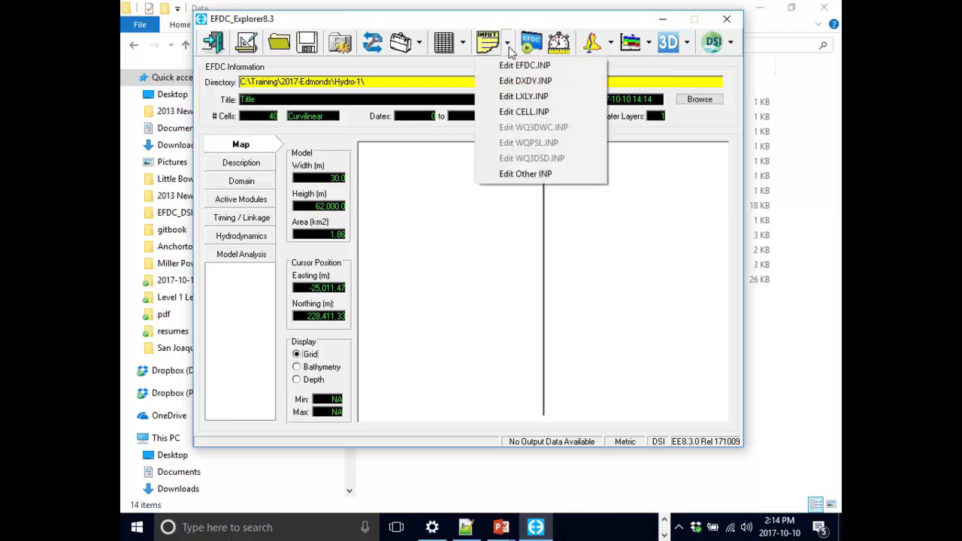
{"action": "left_click", "coordinate": [558, 111]}
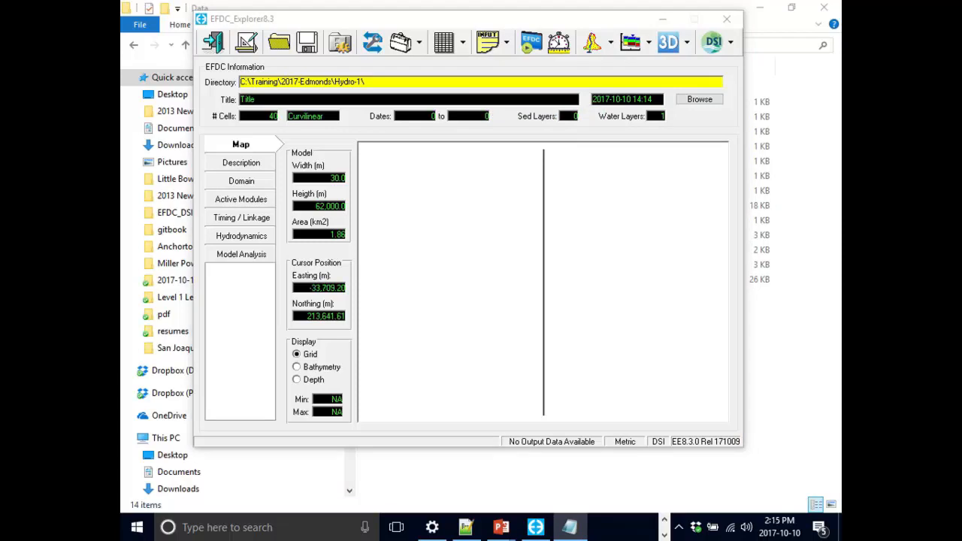
{"action": "left_click_drag", "start_coordinate": [552, 540], "coordinate": [779, 20]}
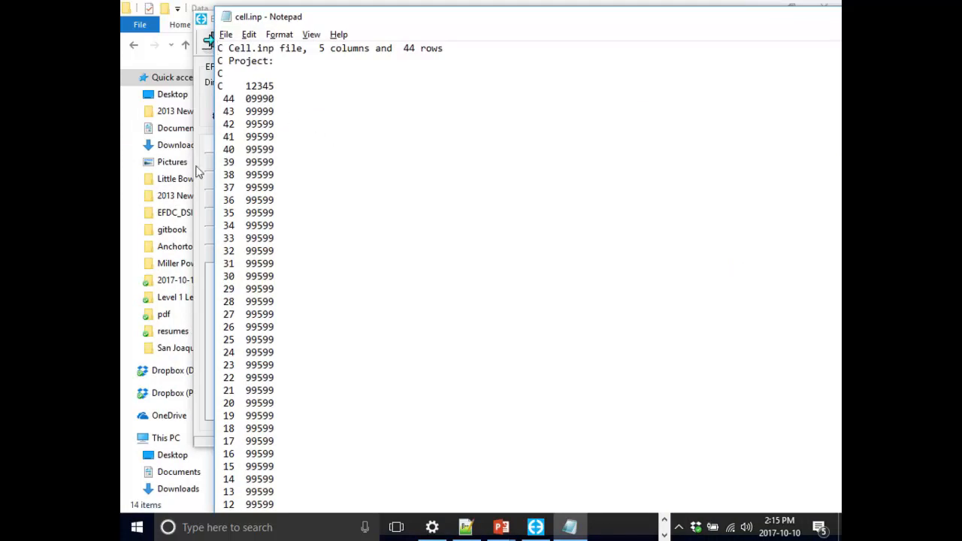
{"action": "scroll", "coordinate": [537, 171], "scroll_direction": "down", "scroll_amount": 1}
{"action": "scroll", "coordinate": [537, 171], "scroll_direction": "down", "scroll_amount": 3}
{"action": "scroll", "coordinate": [537, 171], "scroll_direction": "up", "scroll_amount": 1}
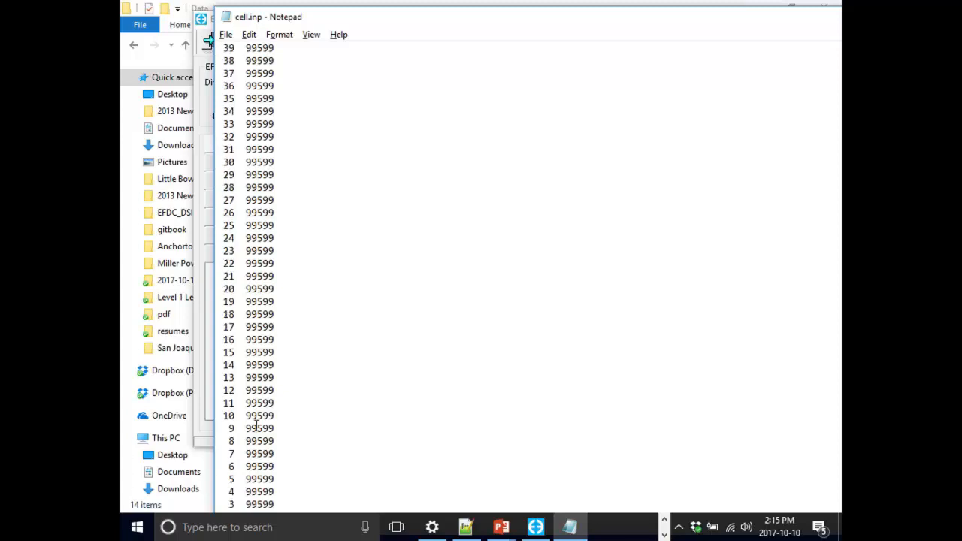
{"action": "left_click_drag", "start_coordinate": [254, 503], "coordinate": [235, 503]}
{"action": "left_click", "coordinate": [250, 502]}
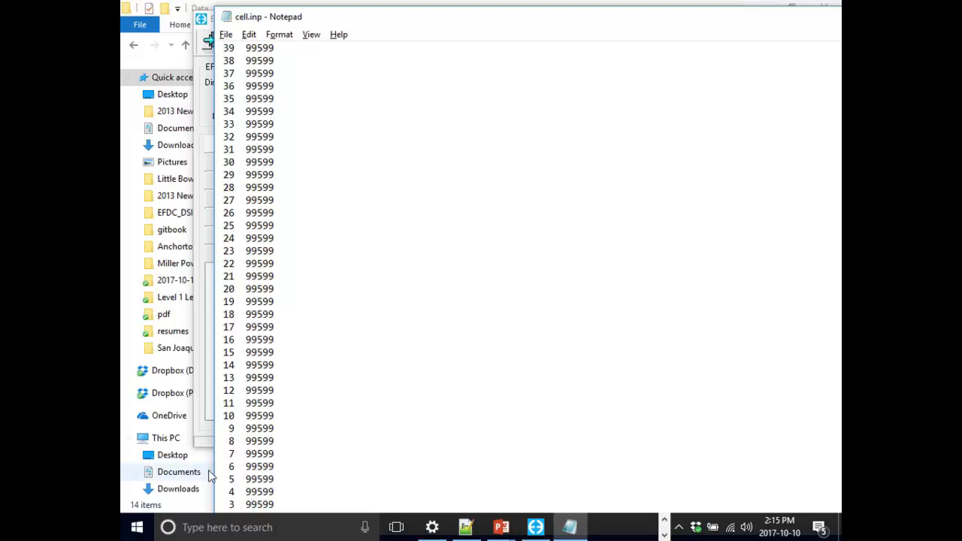
{"action": "left_click_drag", "start_coordinate": [262, 504], "coordinate": [257, 504]}
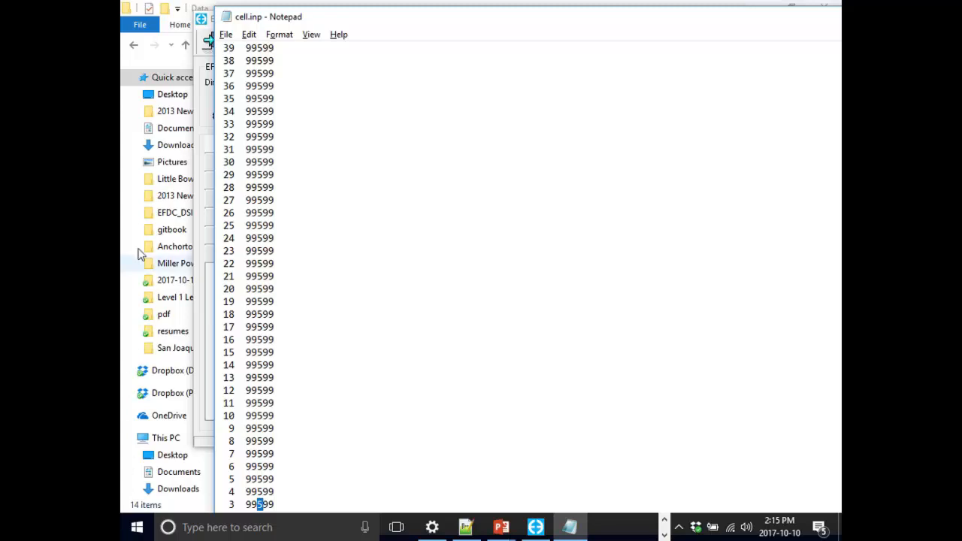
{"action": "left_click", "coordinate": [276, 147]}
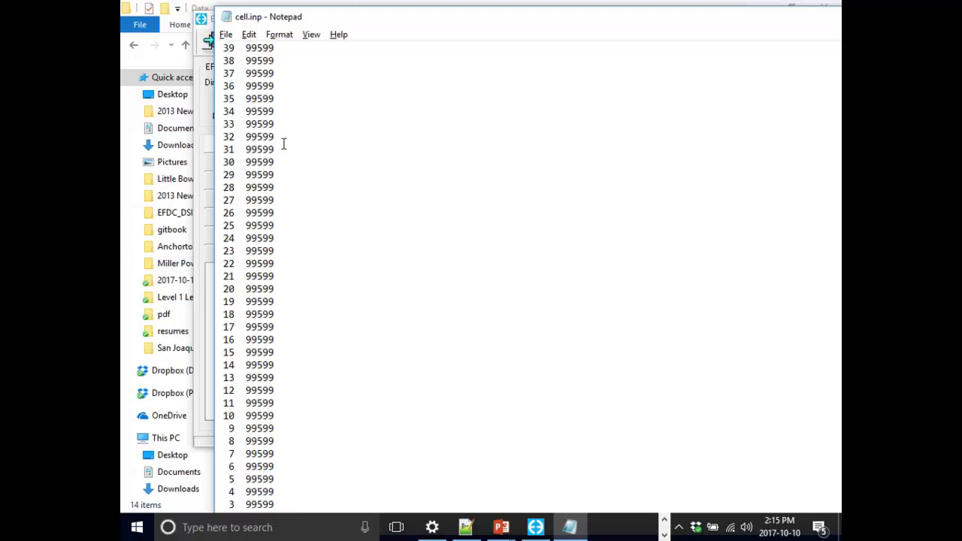
- Shrink the cell.inp text window to view it beside the model window, and close the file
{"action": "double_click", "coordinate": [398, 21]}
{"action": "left_click", "coordinate": [185, 62]}
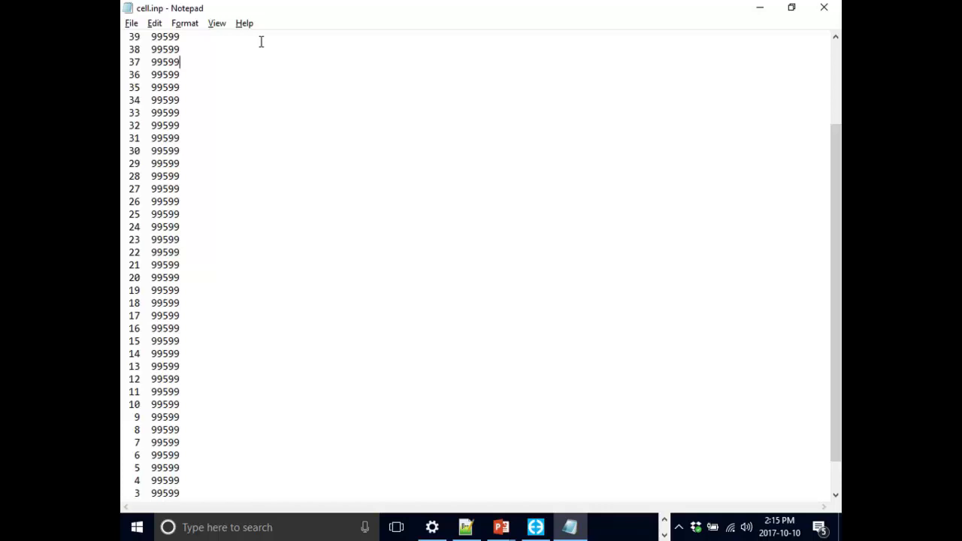
{"action": "double_click", "coordinate": [327, 11]}
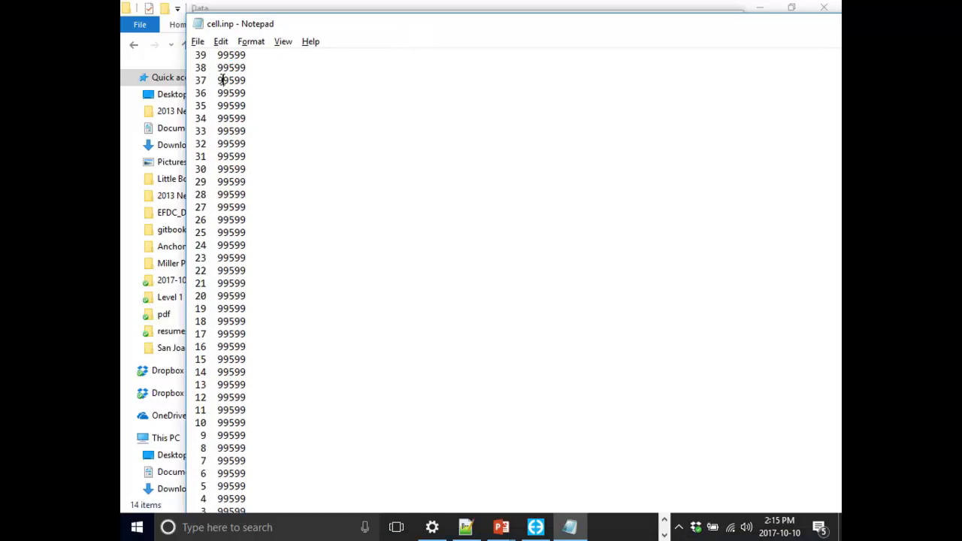
{"action": "left_click_drag", "start_coordinate": [634, 23], "coordinate": [425, 29]}
{"action": "left_click_drag", "start_coordinate": [614, 35], "coordinate": [477, 37]}
{"action": "left_click_drag", "start_coordinate": [546, 35], "coordinate": [761, 1]}
{"action": "left_click", "coordinate": [529, 80]}
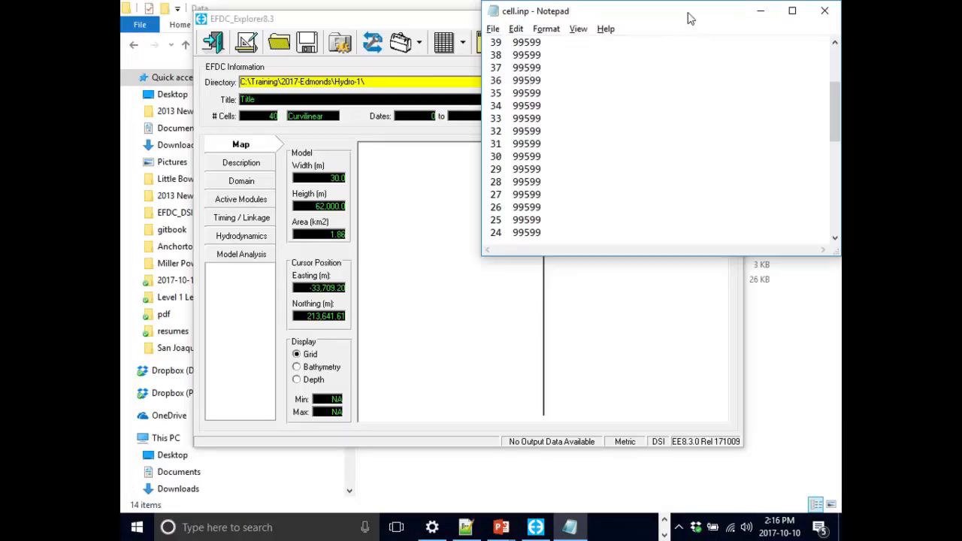
{"action": "left_click_drag", "start_coordinate": [689, 17], "coordinate": [633, 32]}
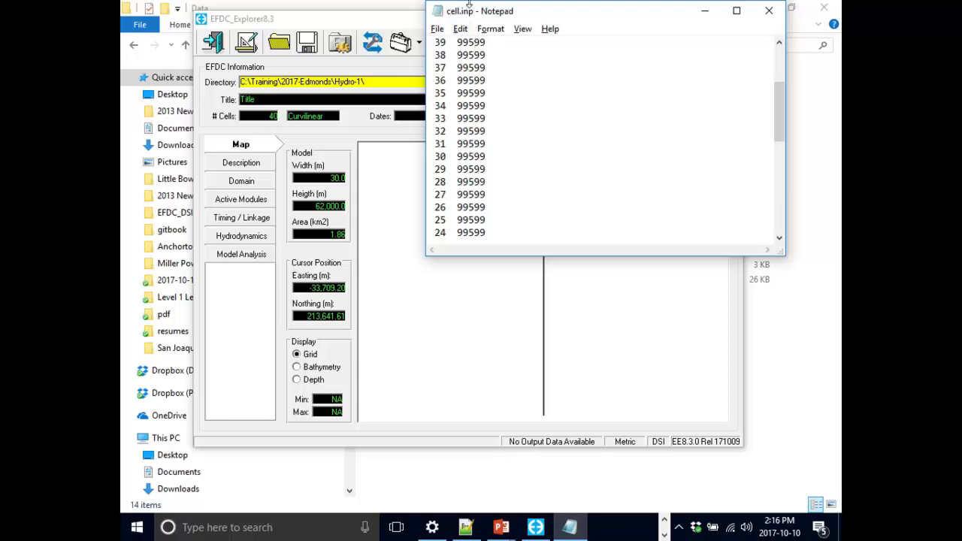
{"action": "left_click", "coordinate": [768, 11]}
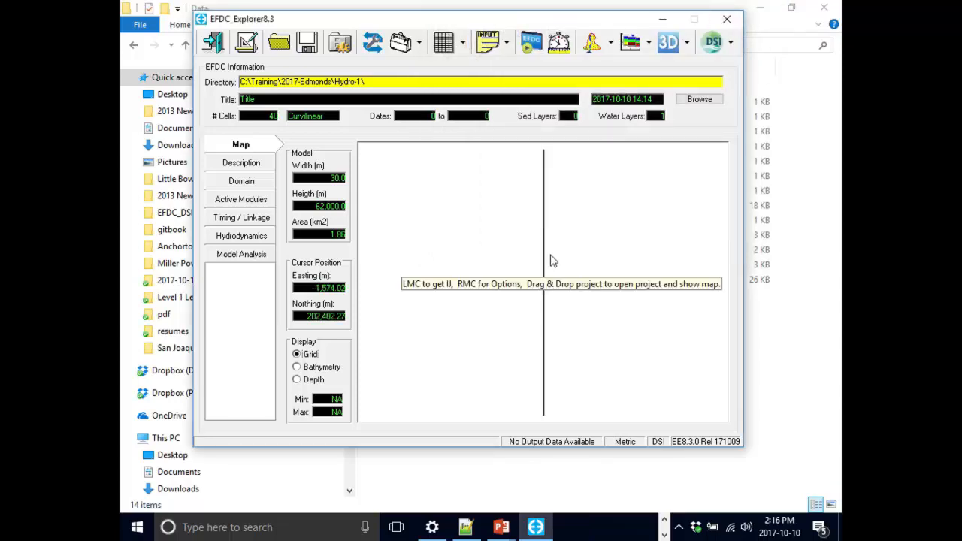
- Open the 2D plan view of the grid and set its viewing option to Cell Indices
{"action": "left_click", "coordinate": [591, 55]}
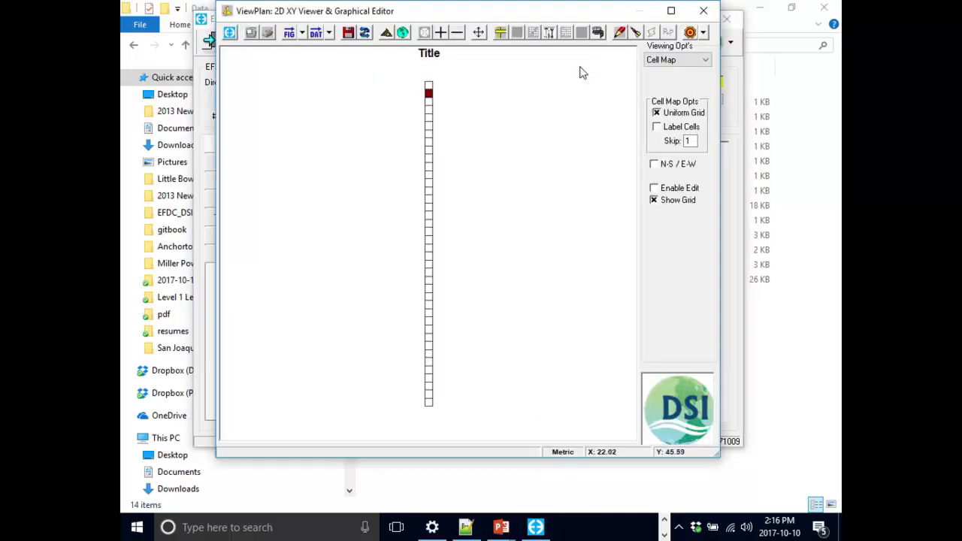
{"action": "left_click", "coordinate": [705, 60]}
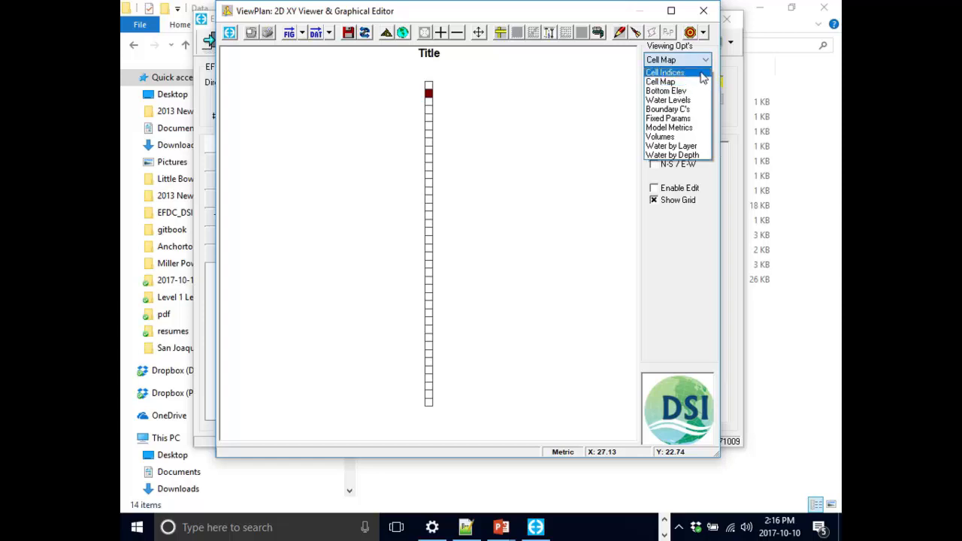
{"action": "left_click", "coordinate": [699, 72]}
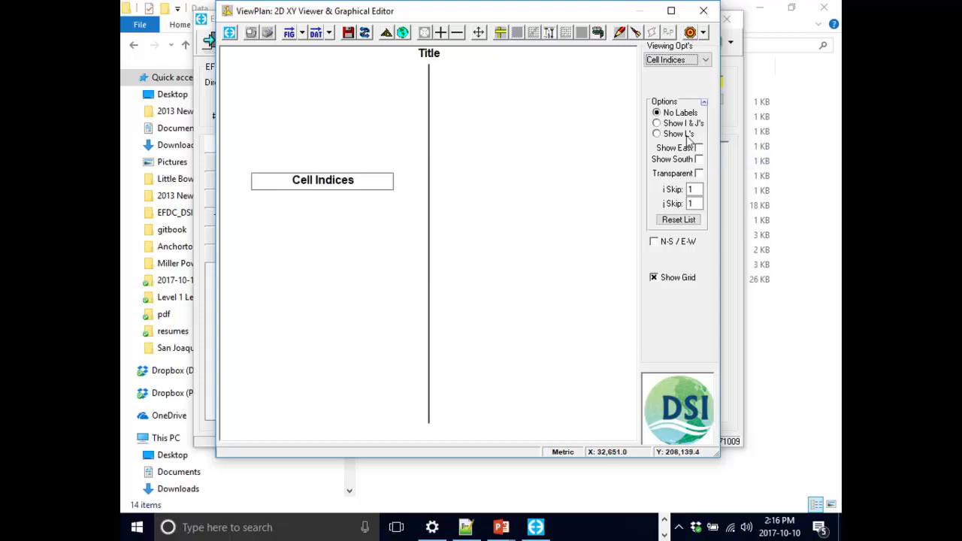
{"action": "left_click", "coordinate": [676, 60]}
{"action": "left_click", "coordinate": [661, 81]}
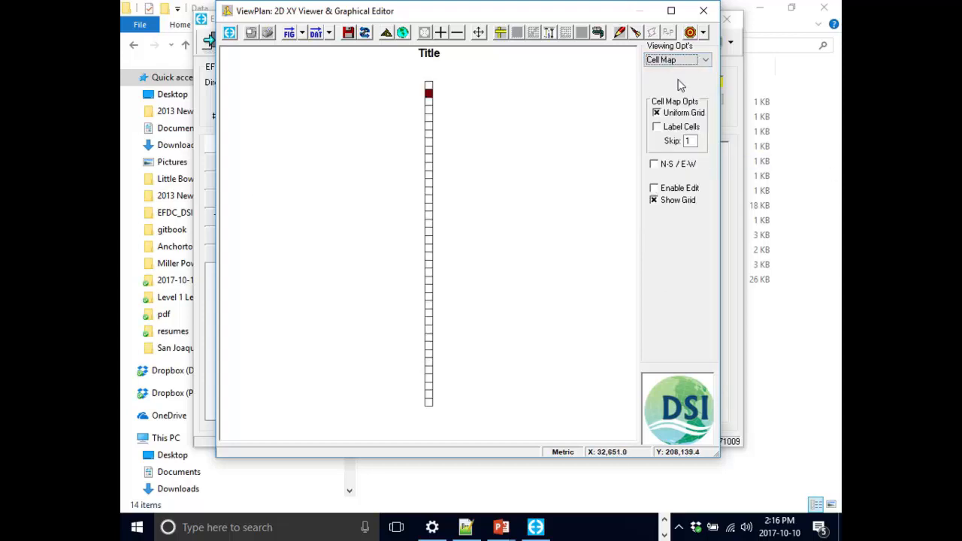
{"action": "left_click", "coordinate": [682, 60]}
{"action": "left_click", "coordinate": [676, 72]}
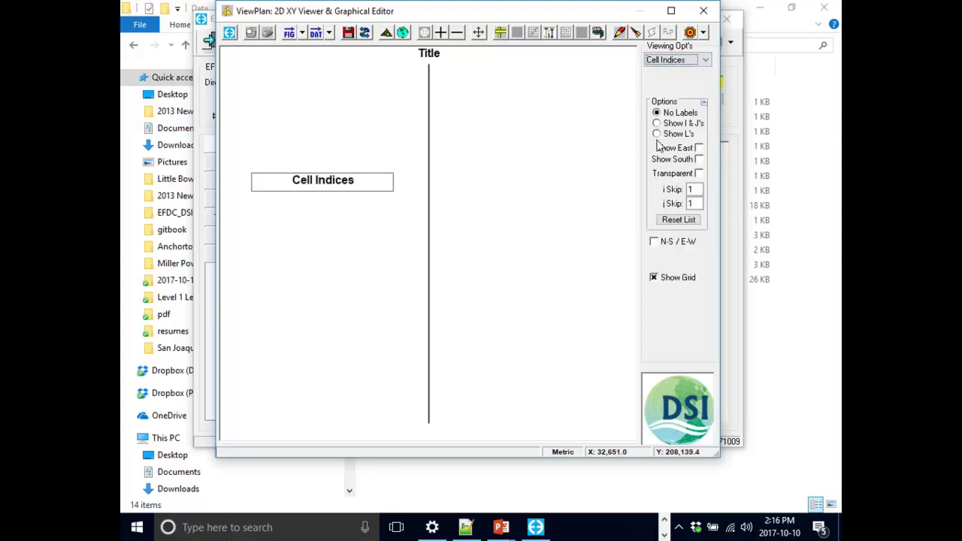
- Set the Easting scale modifier to 100 in the plan view's display options
{"action": "double_click", "coordinate": [301, 188]}
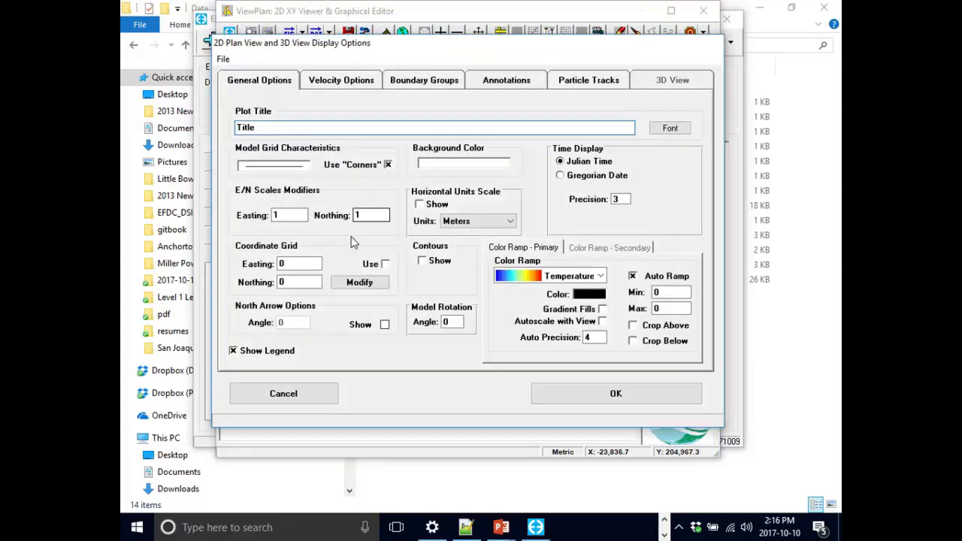
{"action": "double_click", "coordinate": [276, 215]}
{"action": "type", "text": "100"}
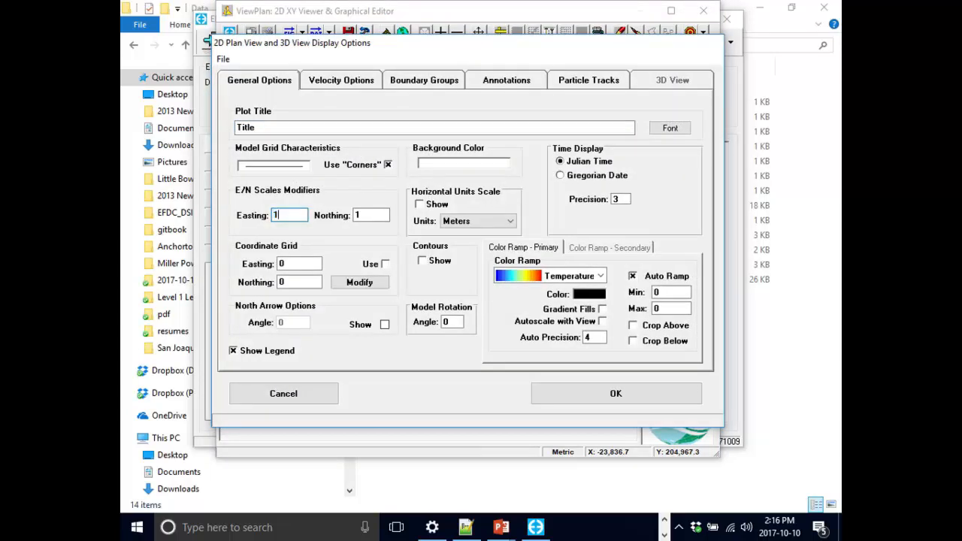
{"action": "left_click", "coordinate": [656, 393]}
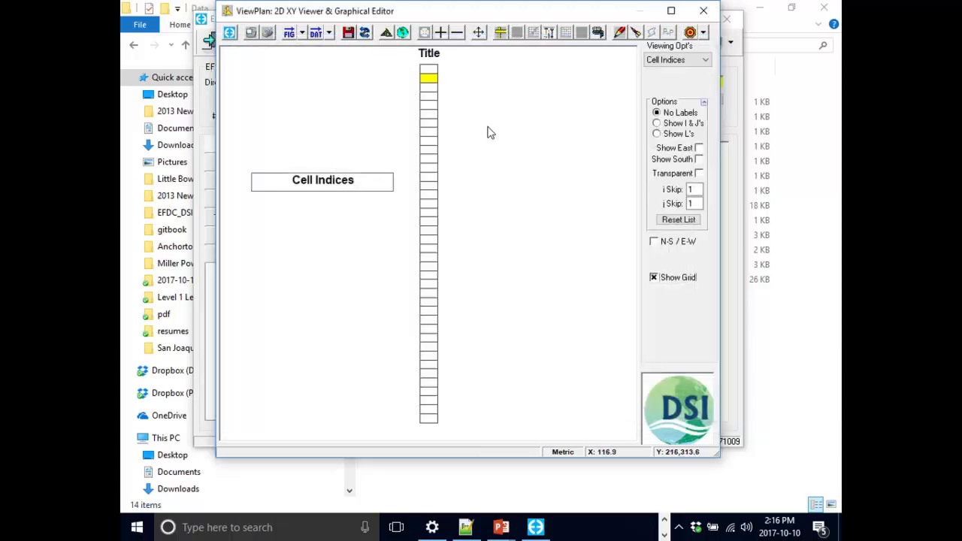
- Query the cell information of two cells near the upper end of the column
{"action": "left_click", "coordinate": [428, 95]}
{"action": "left_click", "coordinate": [429, 111]}
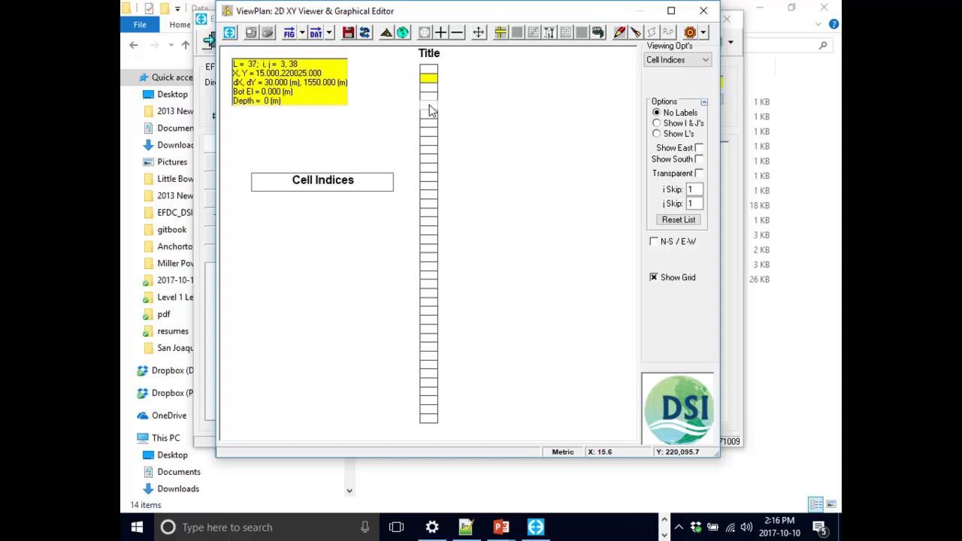
{"action": "left_click", "coordinate": [705, 60]}
{"action": "left_click", "coordinate": [544, 81]}
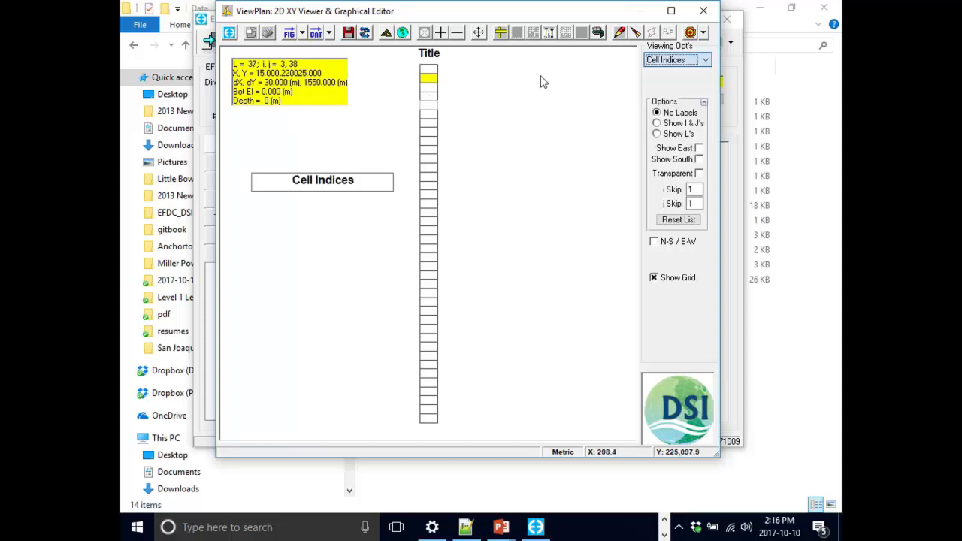
- Label the grid cells with their L indices, switch to I & J labels, and inspect the column's upper end
{"action": "left_click", "coordinate": [673, 135]}
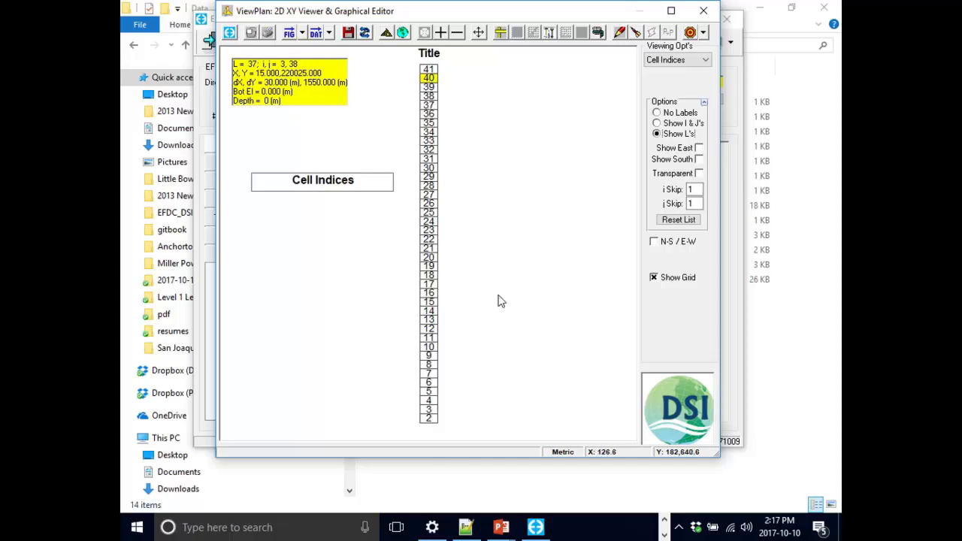
{"action": "left_click", "coordinate": [684, 124]}
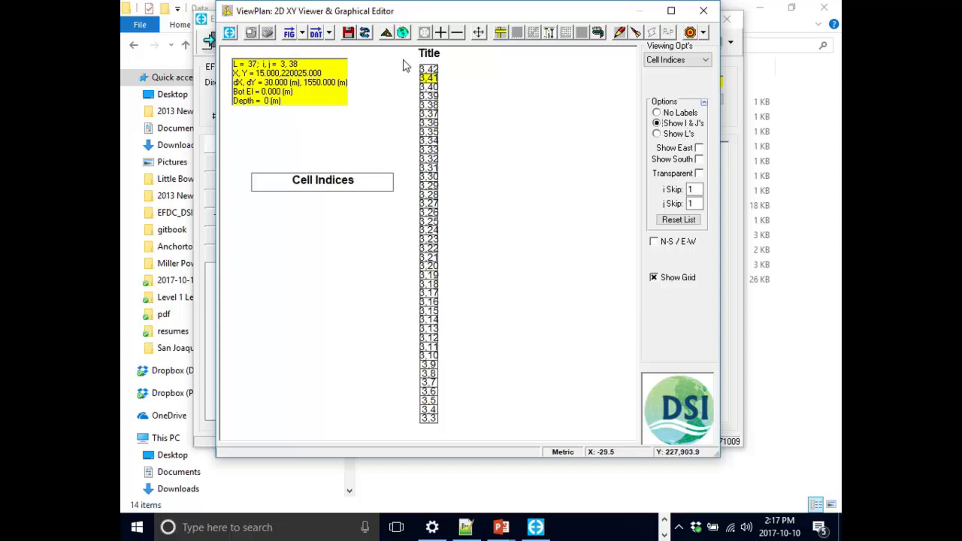
{"action": "left_click_drag", "start_coordinate": [397, 59], "coordinate": [461, 126]}
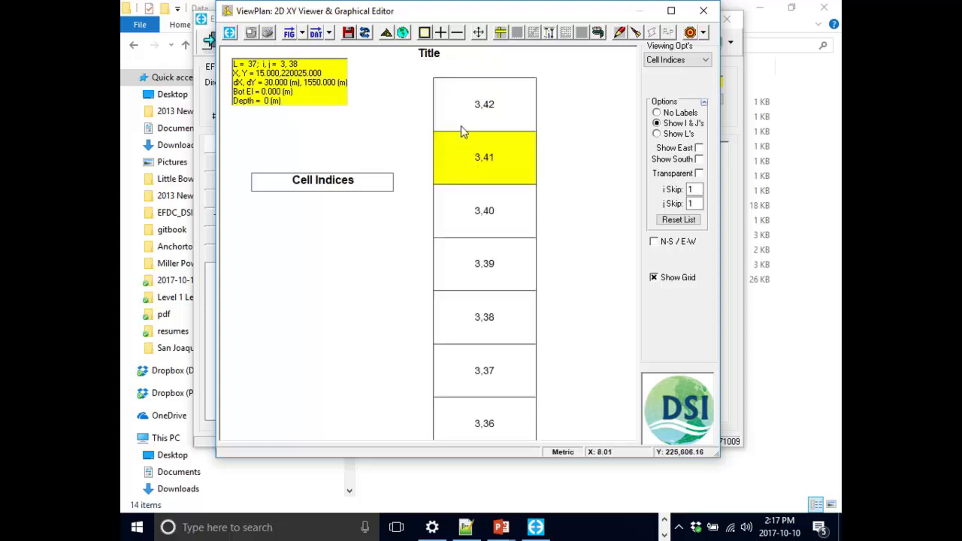
{"action": "right_click", "coordinate": [596, 137]}
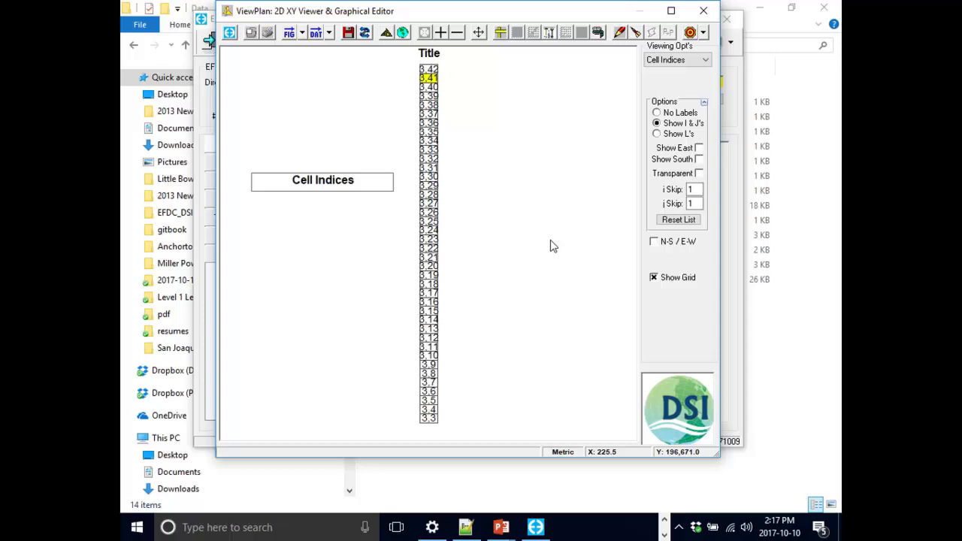
- Try to locate cell L 29 in the Cell Indices view, and return to the full grid extent
{"action": "key", "text": "ctrl+f"}
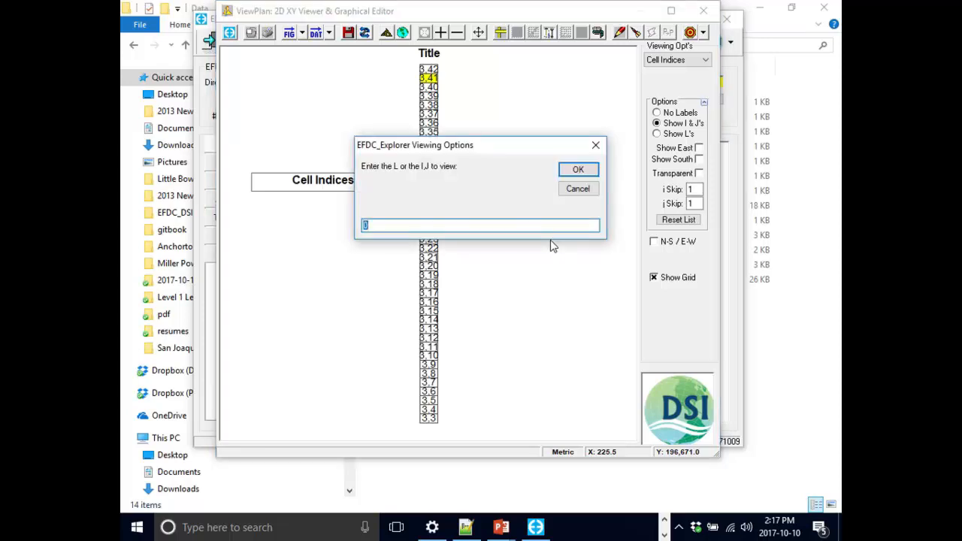
{"action": "key", "text": "Escape"}
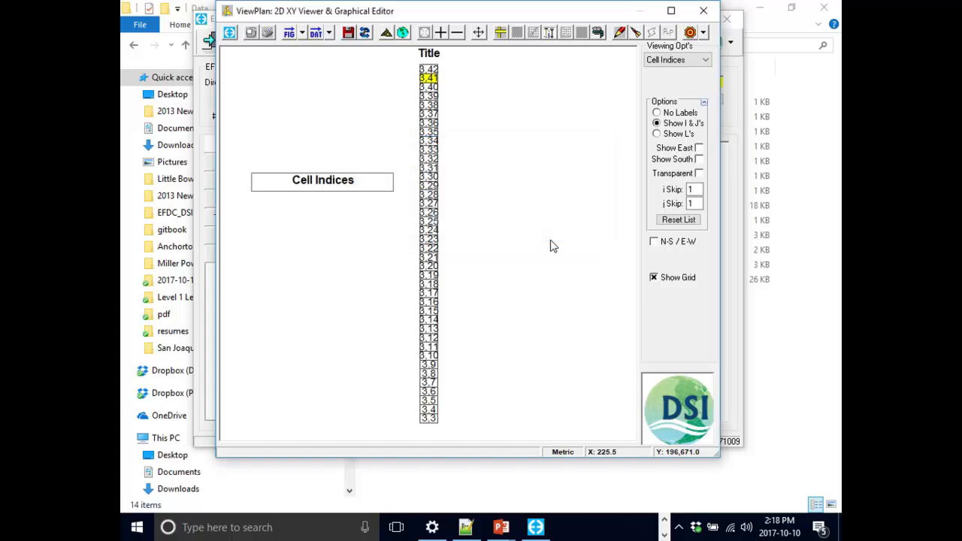
{"action": "key", "text": "ctrl+f"}
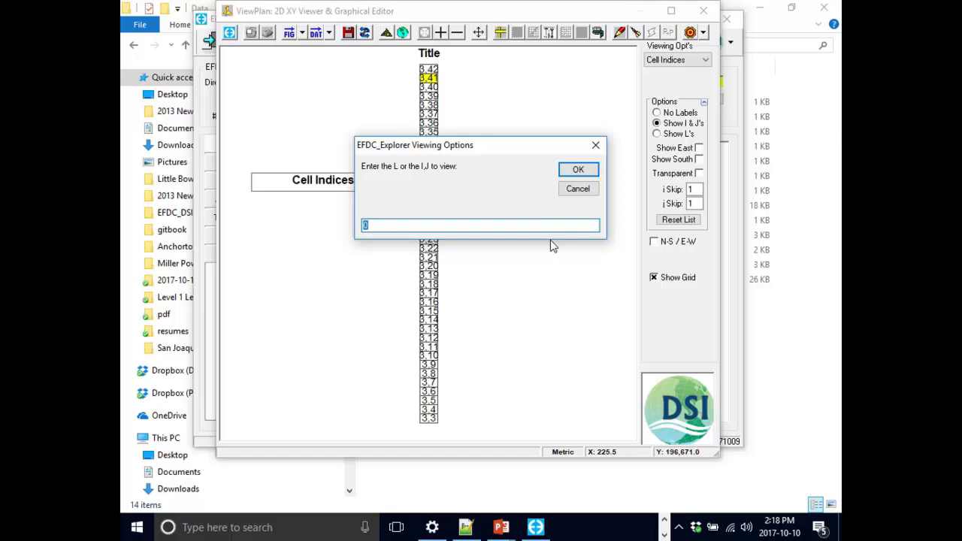
{"action": "type", "text": "29"}
{"action": "left_click", "coordinate": [579, 175]}
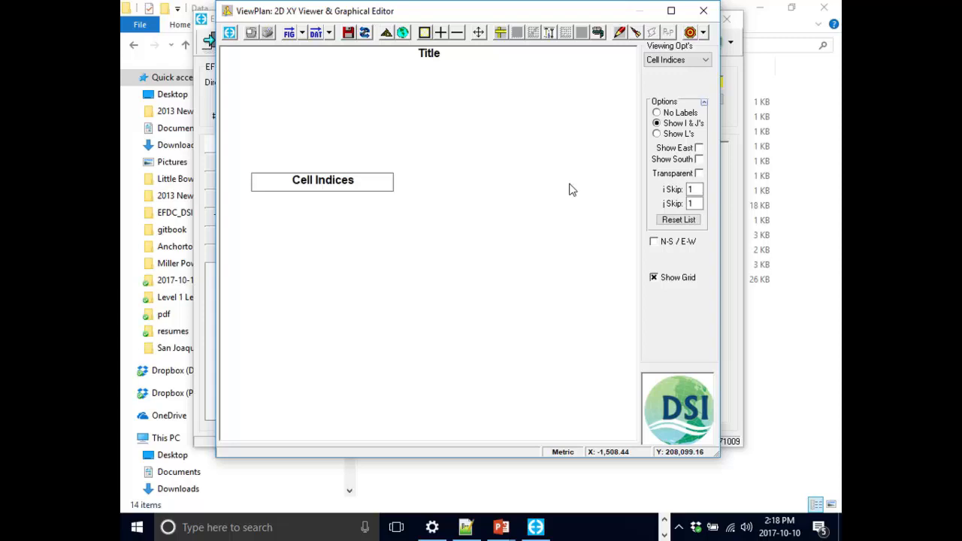
{"action": "left_click", "coordinate": [697, 60]}
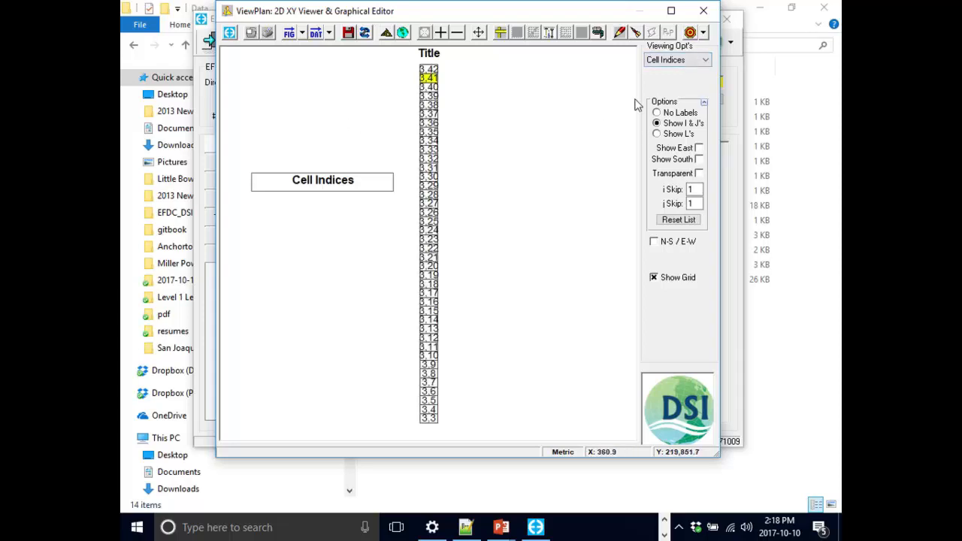
- Set the viewing option to Bottom Elev and try to locate cell L 29
{"action": "left_click", "coordinate": [676, 60]}
{"action": "left_click", "coordinate": [674, 90]}
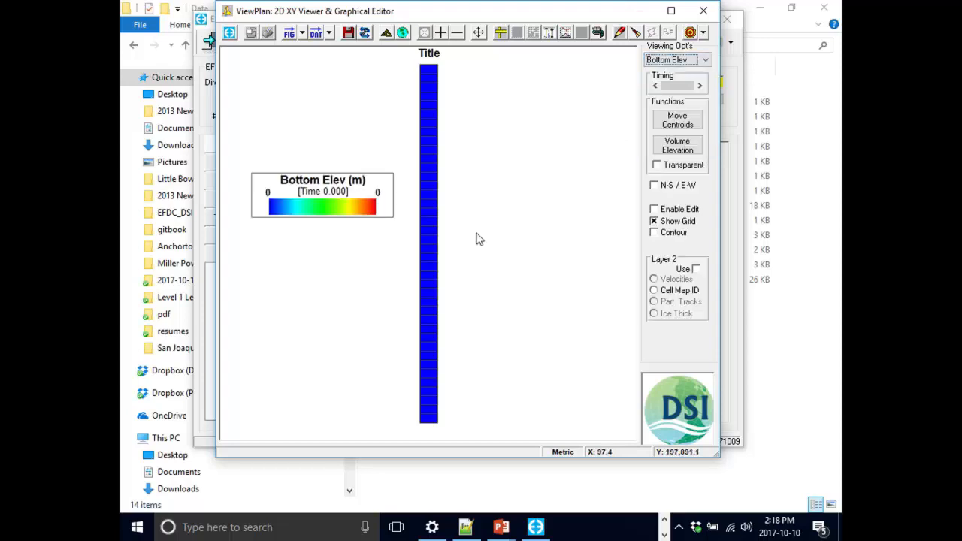
{"action": "key", "text": "ctrl+f"}
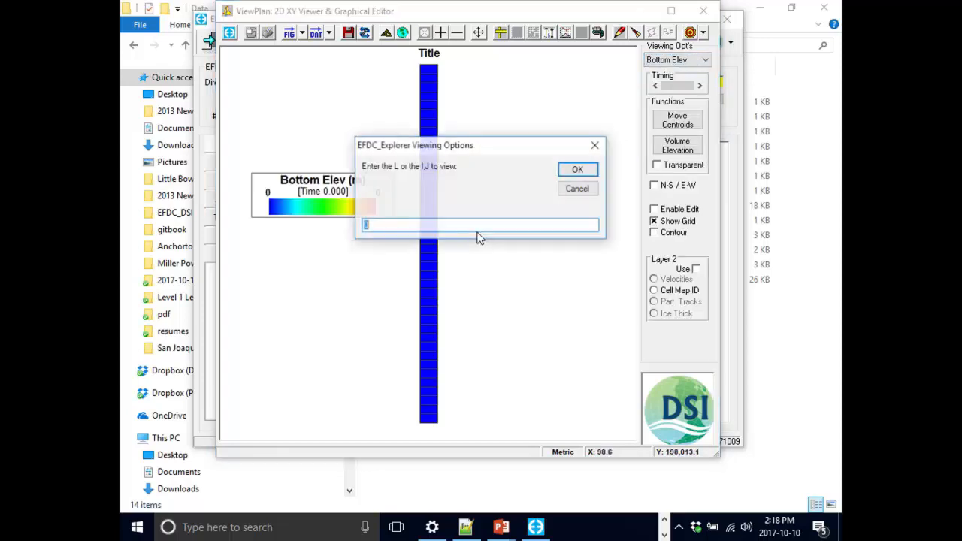
{"action": "type", "text": "29"}
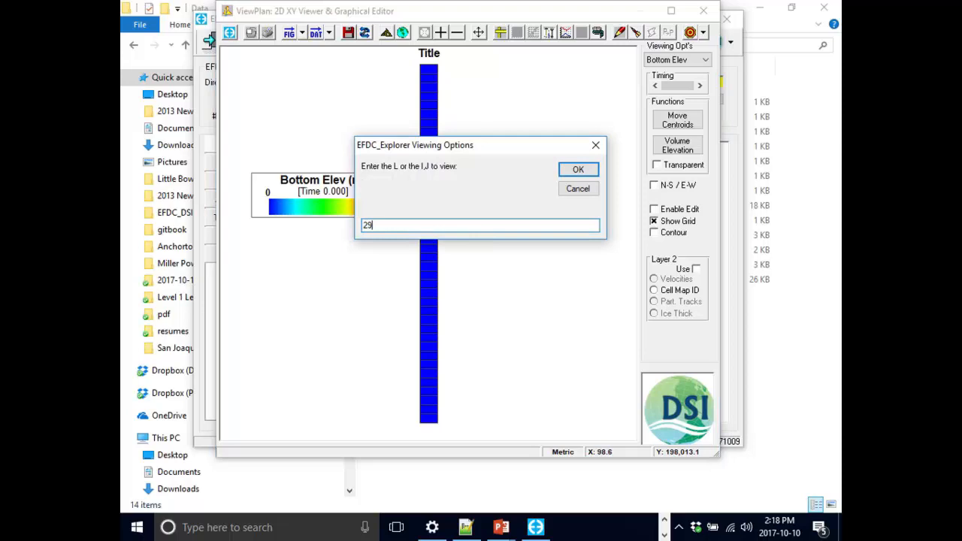
{"action": "left_click", "coordinate": [578, 171]}
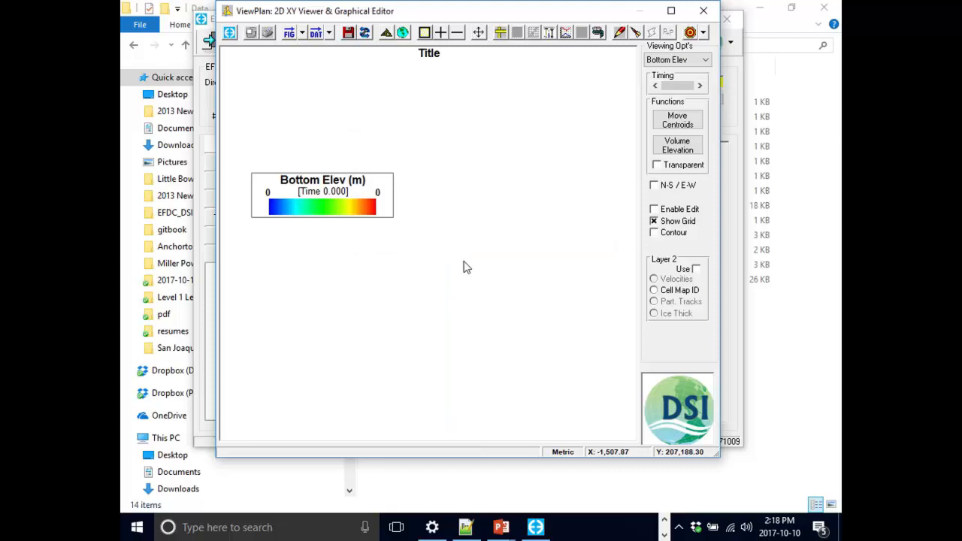
- Restore the full grid extent, close the 2D plan viewer, and save the project to the Hydro-1 directory with a full write
{"action": "key", "text": "Home"}
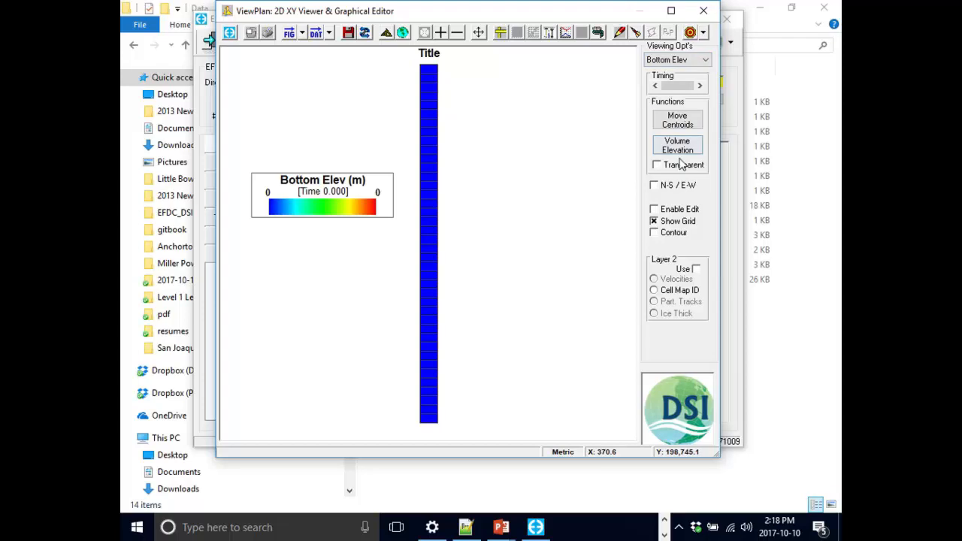
{"action": "left_click", "coordinate": [703, 11]}
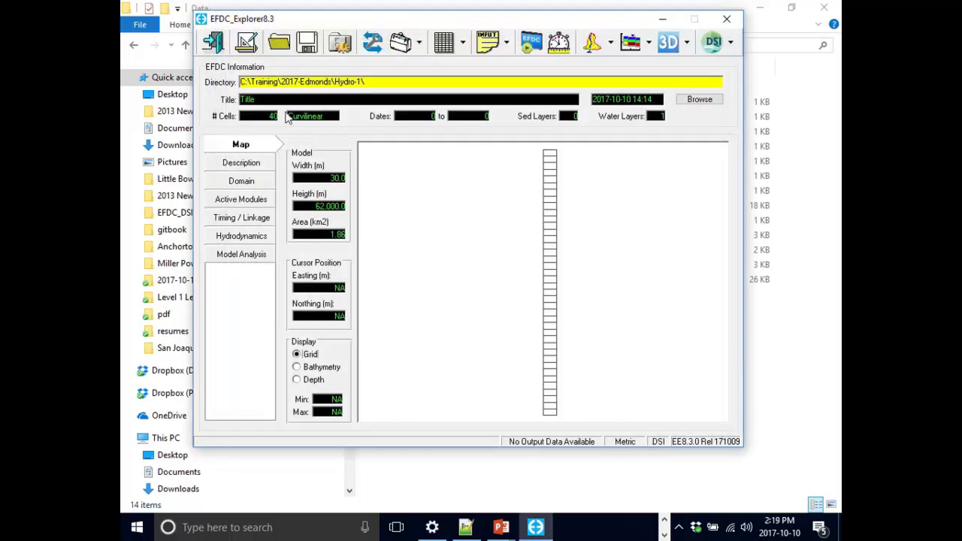
{"action": "left_click", "coordinate": [311, 46]}
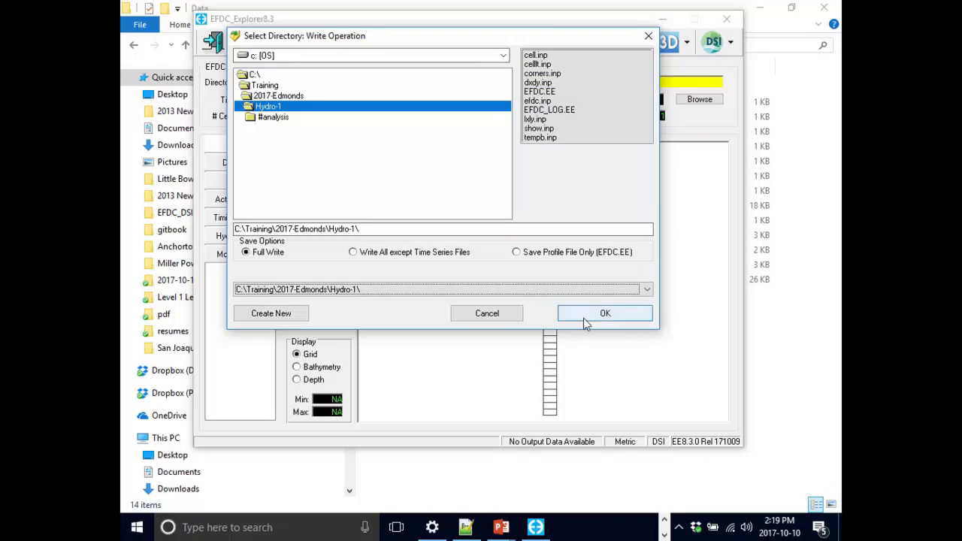
{"action": "left_click", "coordinate": [583, 318]}
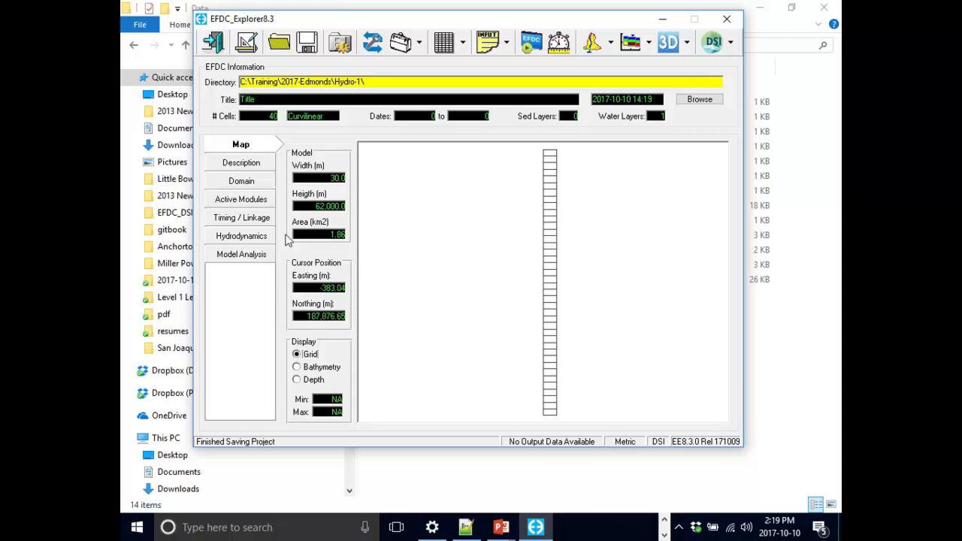
- Set the project ID to "1D River" and the run title to "Run1" in the model description
{"action": "left_click", "coordinate": [270, 165]}
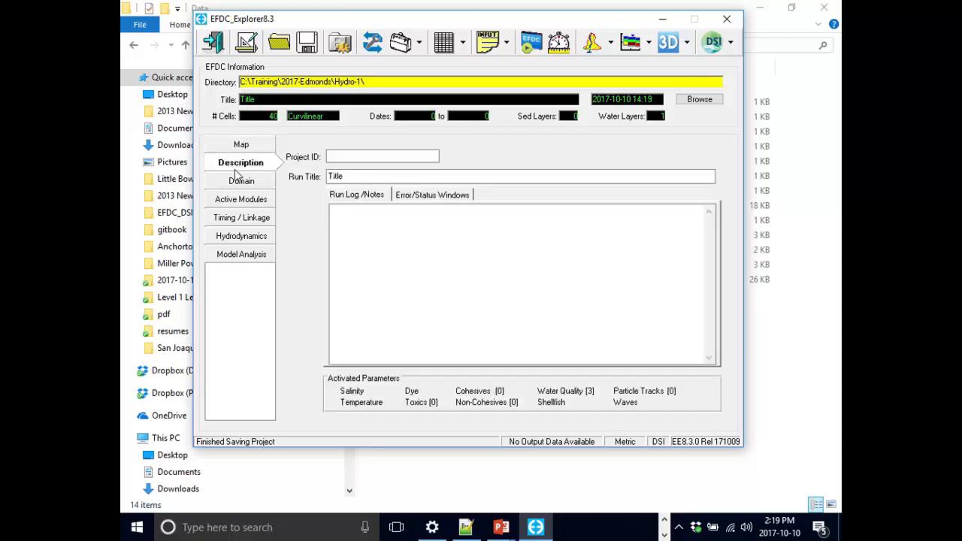
{"action": "left_click", "coordinate": [345, 155]}
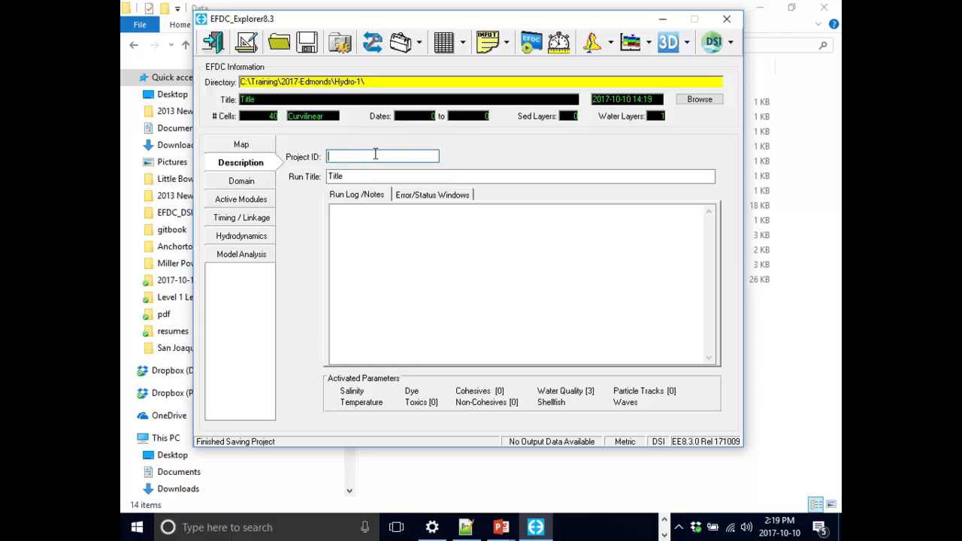
{"action": "type", "text": "1D River"}
{"action": "left_click", "coordinate": [407, 179]}
{"action": "double_click", "coordinate": [409, 181]}
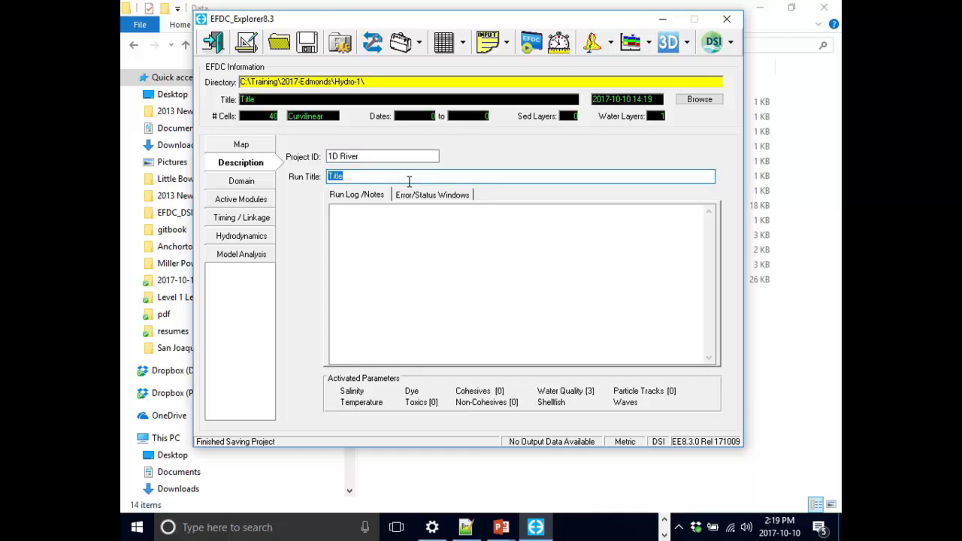
{"action": "type", "text": "Run1"}
- Enter "Run1" in the run log notes with the bullet "- Assign bottom elevation" below it, and begin another bullet
{"action": "left_click", "coordinate": [408, 224]}
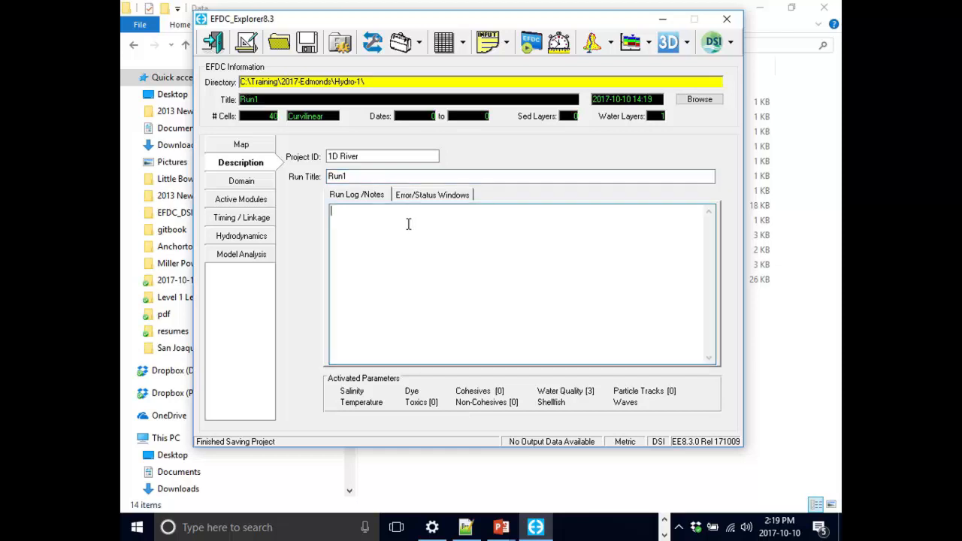
{"action": "type", "text": "Run1"}
{"action": "key", "text": "Return"}
{"action": "type", "text": "- Assign bottom elevation"}
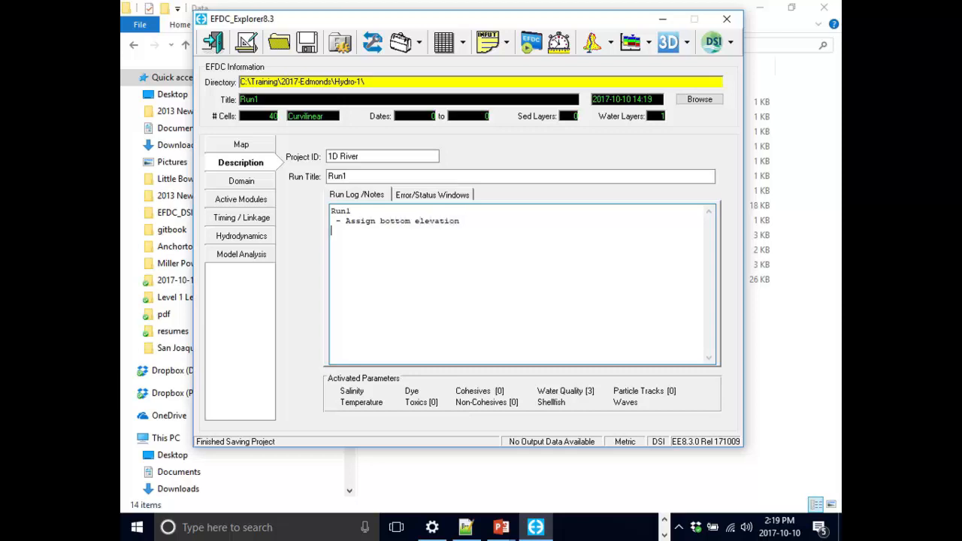
{"action": "key", "text": "Return"}
{"action": "type", "text": "-"}
- Open the bathymetry assignment from the domain's initial conditions and bottom roughness settings
{"action": "left_click", "coordinate": [242, 182]}
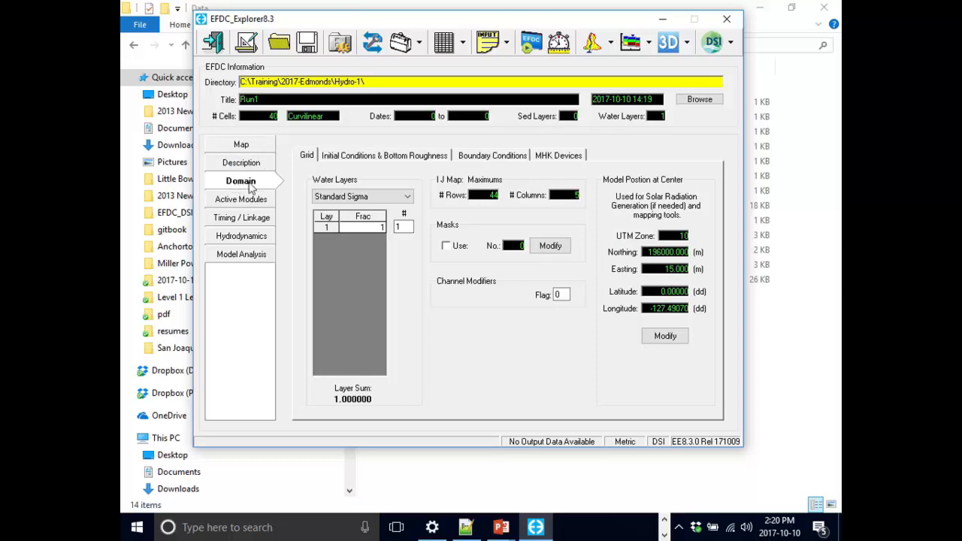
{"action": "left_click", "coordinate": [306, 157]}
{"action": "left_click", "coordinate": [412, 160]}
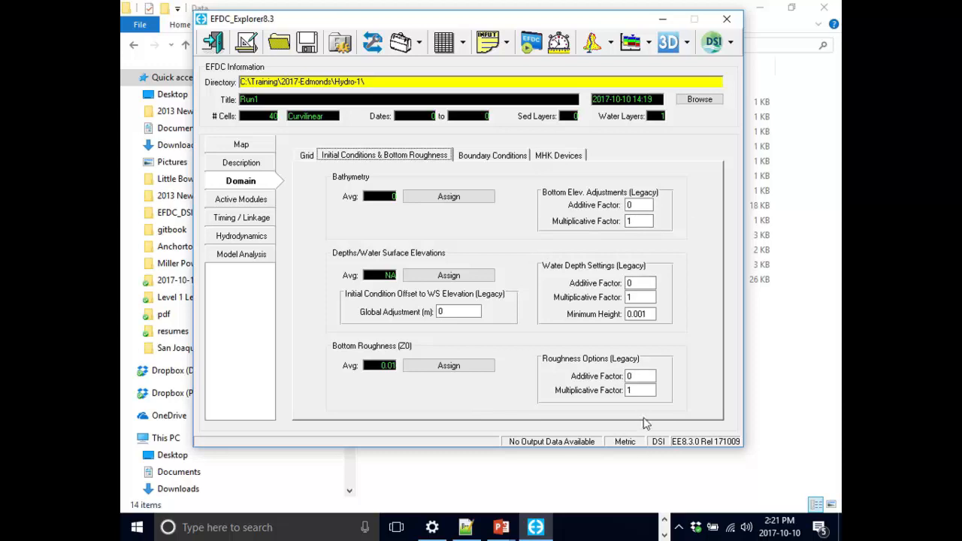
{"action": "left_click", "coordinate": [468, 197]}
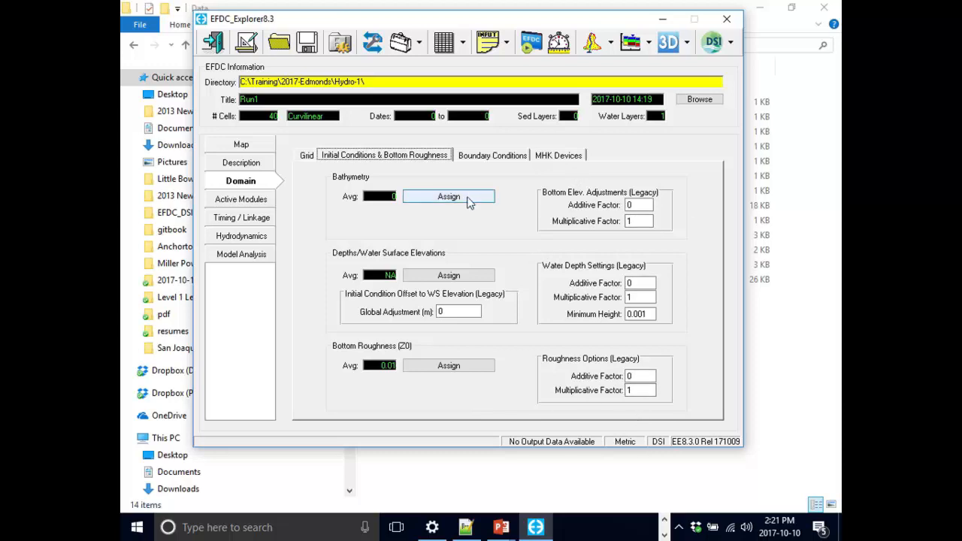
{"action": "left_click", "coordinate": [466, 198]}
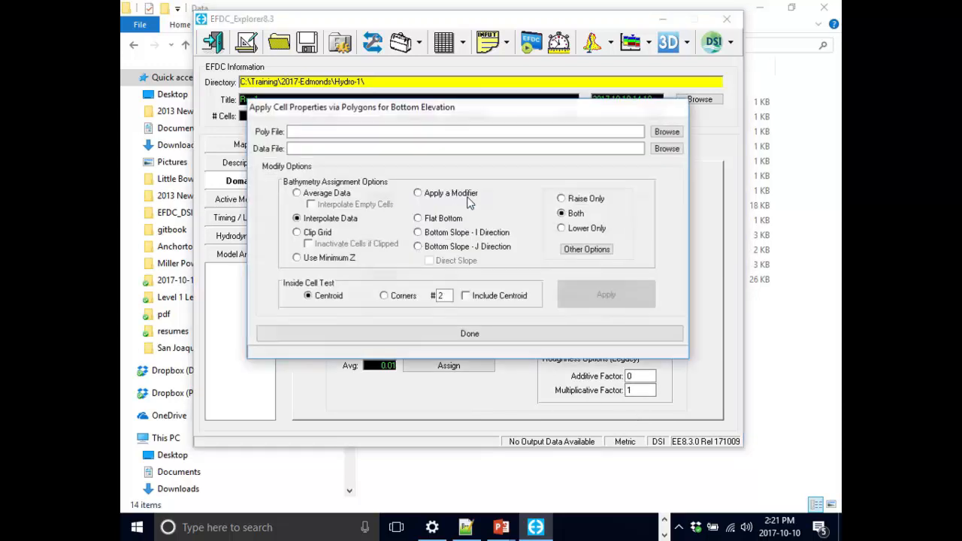
{"action": "left_click_drag", "start_coordinate": [527, 174], "coordinate": [530, 102]}
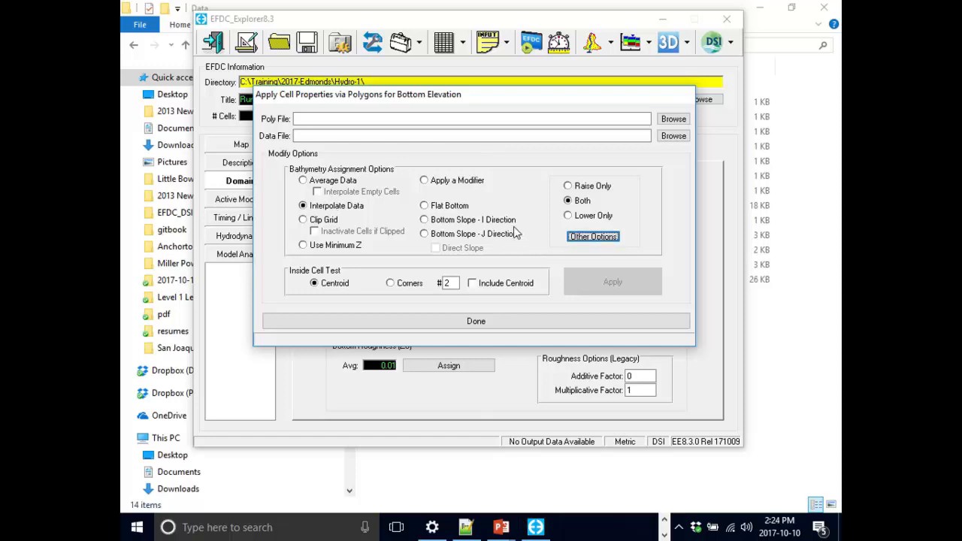
- Choose Bottom Slope - J Direction for the bathymetry, with an elevation of 300 m and a slope of -5000
{"action": "left_click", "coordinate": [494, 238]}
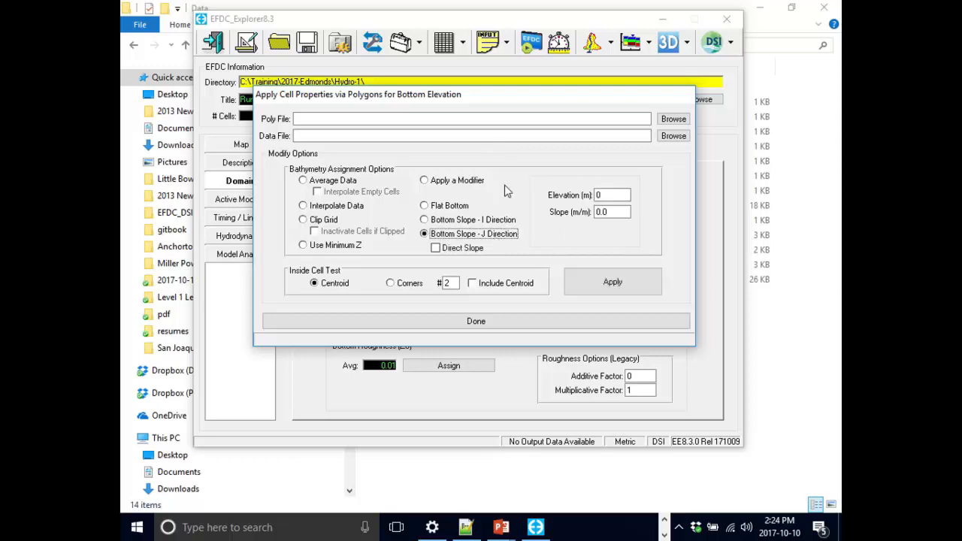
{"action": "double_click", "coordinate": [625, 195]}
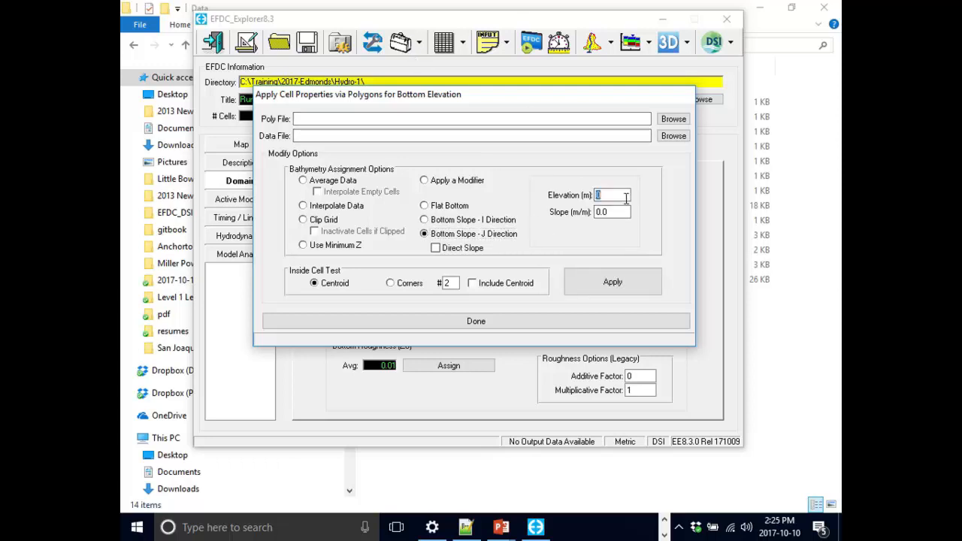
{"action": "type", "text": "300"}
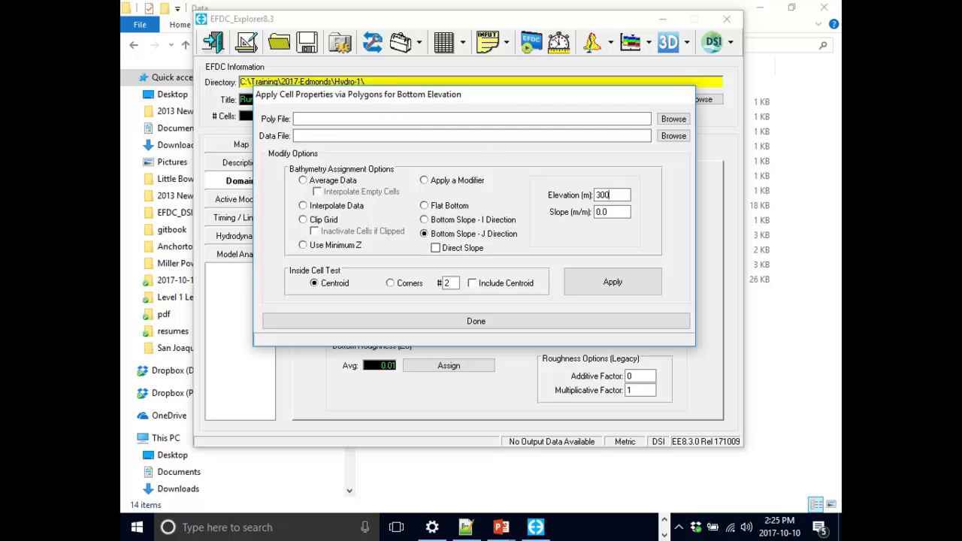
{"action": "double_click", "coordinate": [626, 213]}
{"action": "type", "text": "-0.5e+4"}
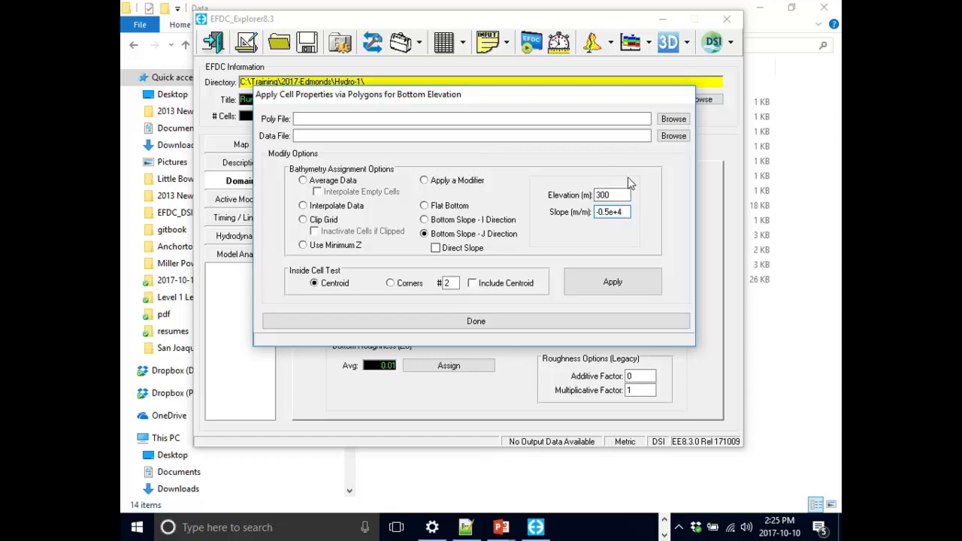
- Apply the sloped bottom to the grid cells, finish the assignment, and check the bottom elevations in the 2D plan viewer
{"action": "left_click", "coordinate": [601, 291]}
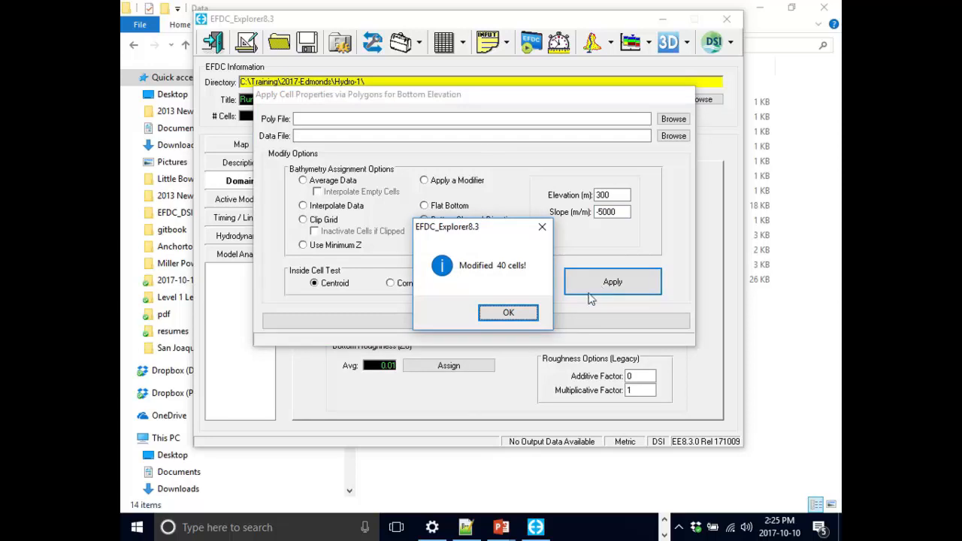
{"action": "left_click", "coordinate": [508, 314]}
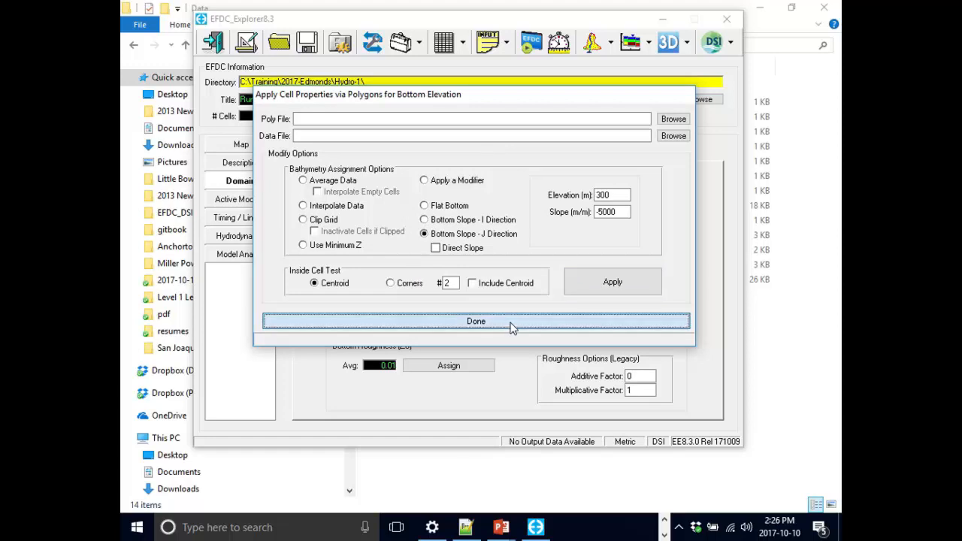
{"action": "left_click", "coordinate": [515, 323]}
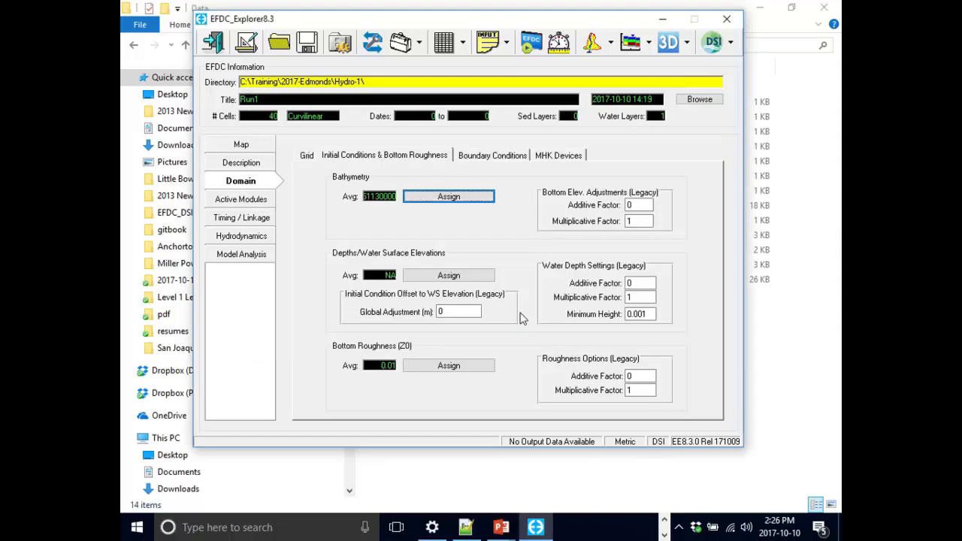
{"action": "left_click", "coordinate": [590, 45]}
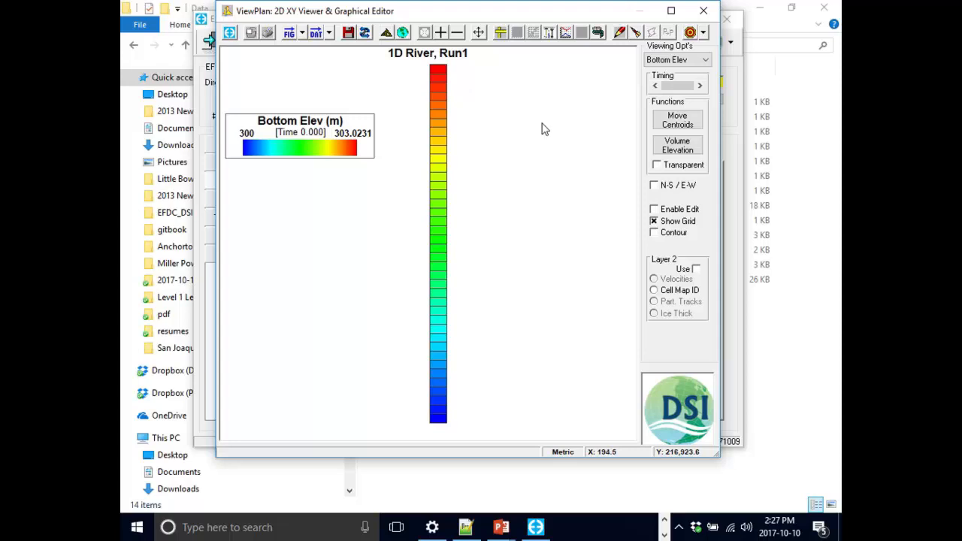
{"action": "left_click", "coordinate": [703, 12]}
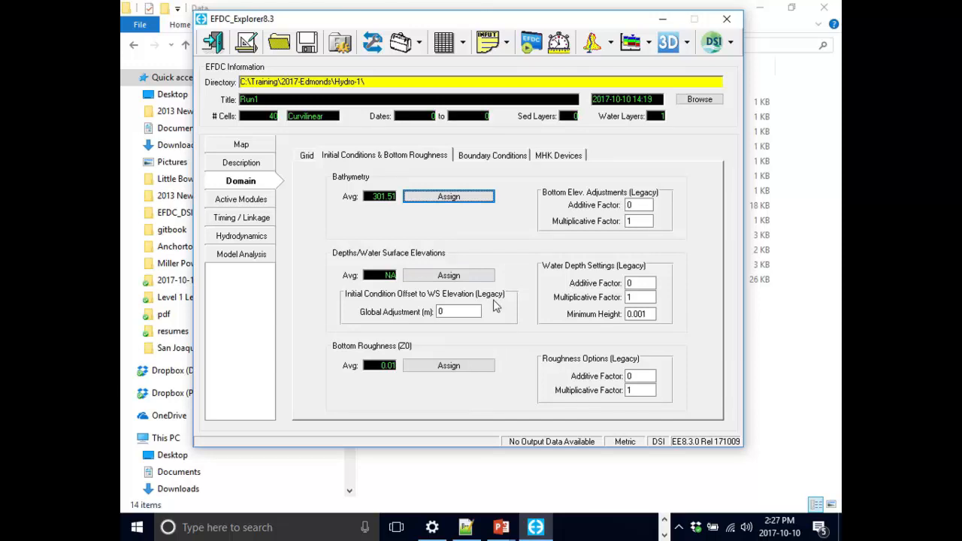
- Assign a constant initial water depth of 1 m to all cells, using depths instead of water surface elevations
{"action": "left_click", "coordinate": [453, 277]}
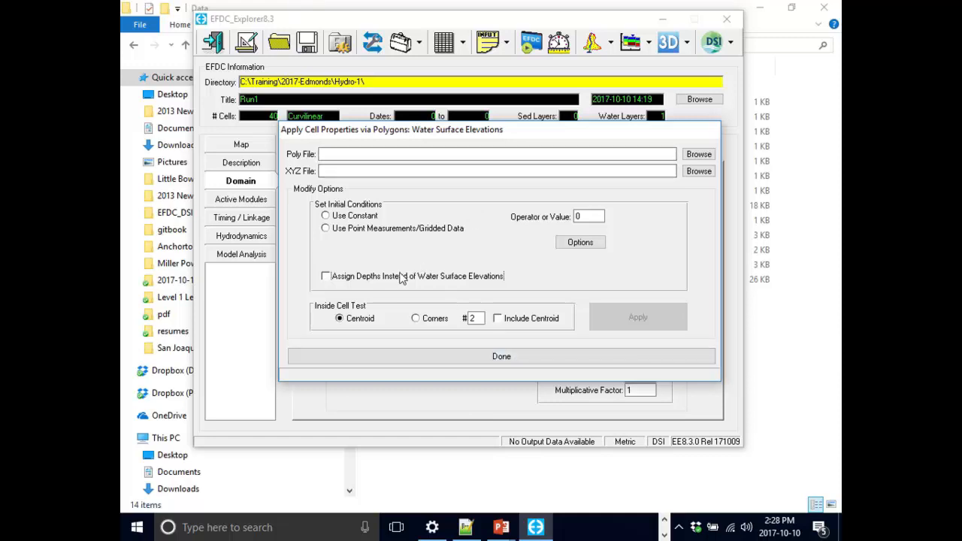
{"action": "left_click", "coordinate": [398, 278]}
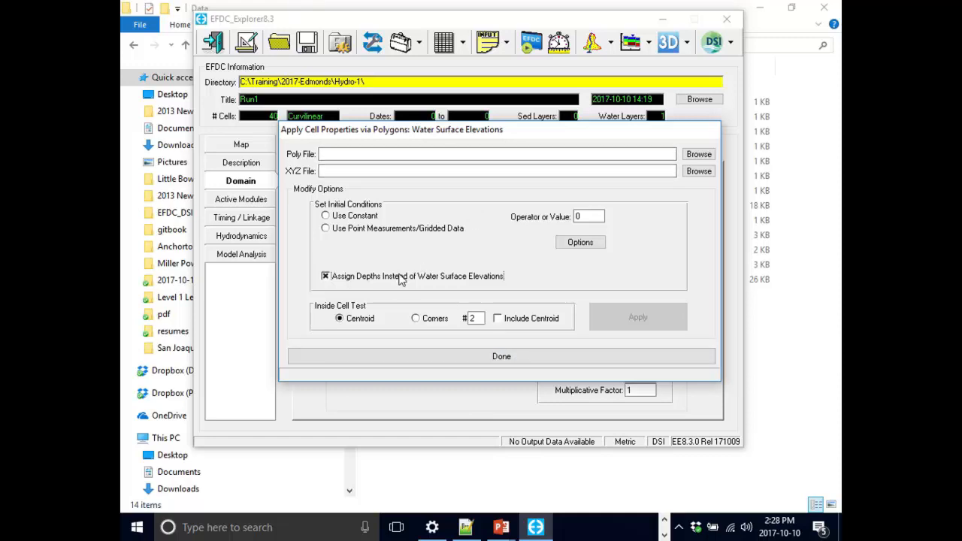
{"action": "left_click", "coordinate": [367, 217]}
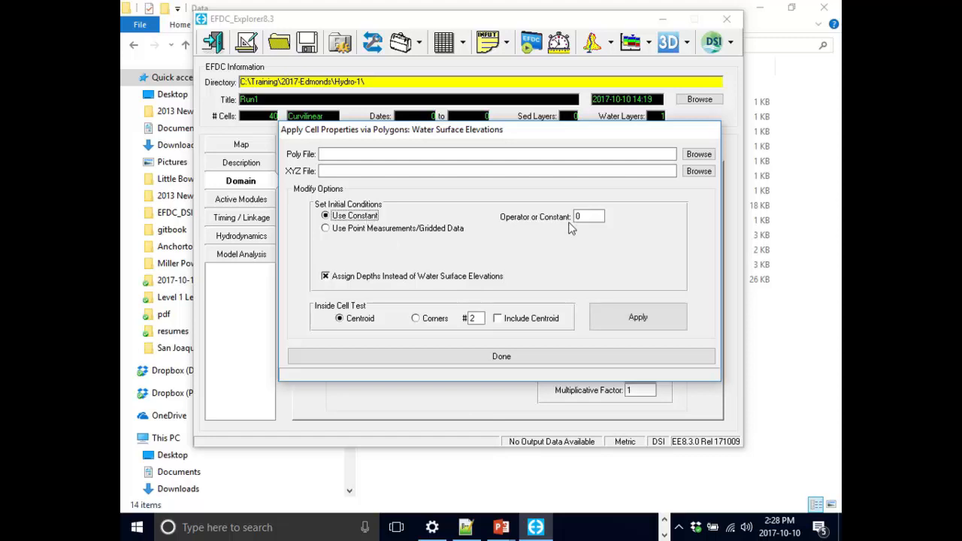
{"action": "left_click", "coordinate": [594, 217]}
{"action": "type", "text": "1"}
{"action": "left_click", "coordinate": [333, 154]}
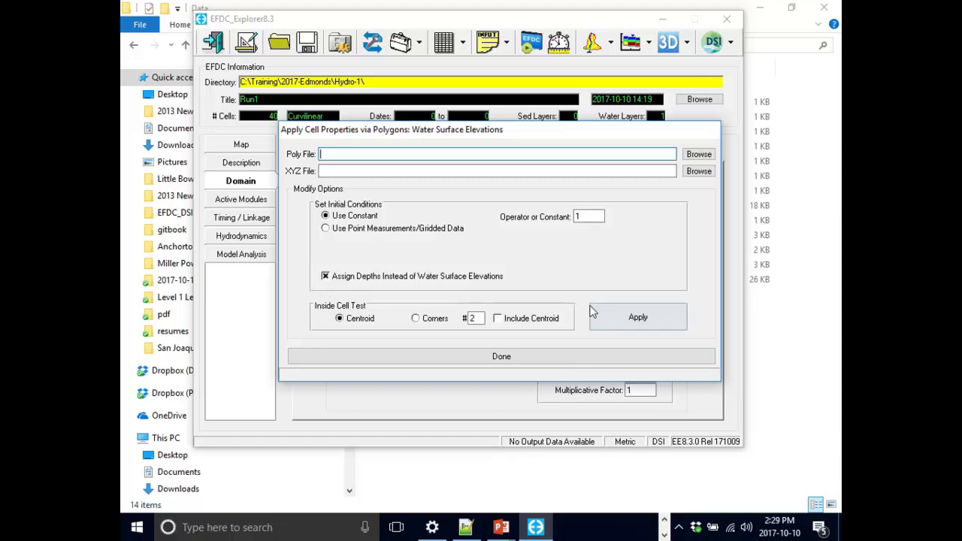
{"action": "left_click", "coordinate": [642, 320]}
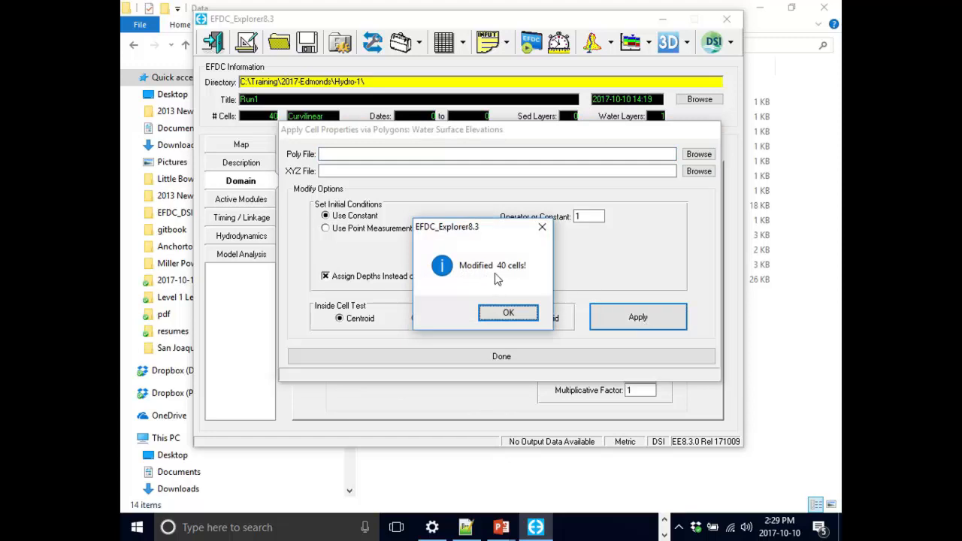
{"action": "left_click", "coordinate": [508, 311]}
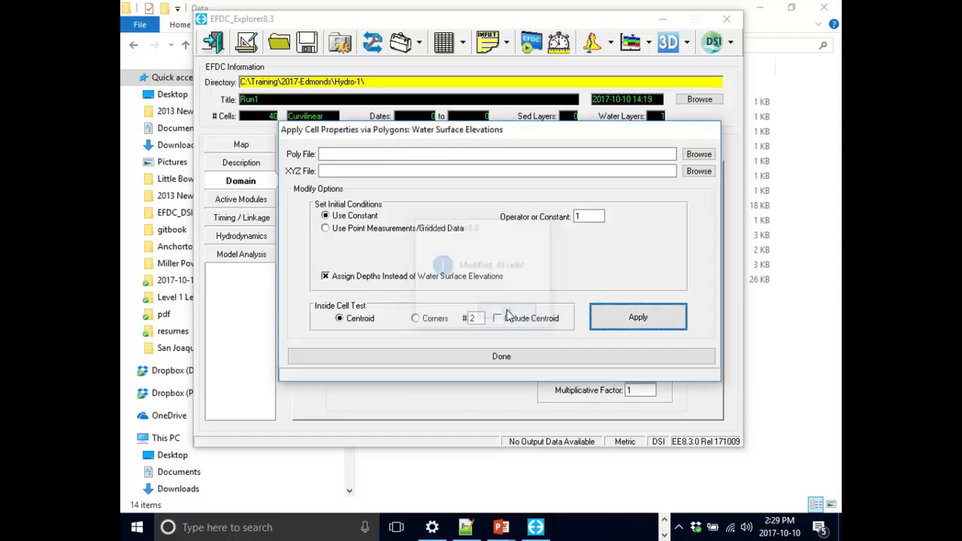
{"action": "left_click", "coordinate": [510, 357]}
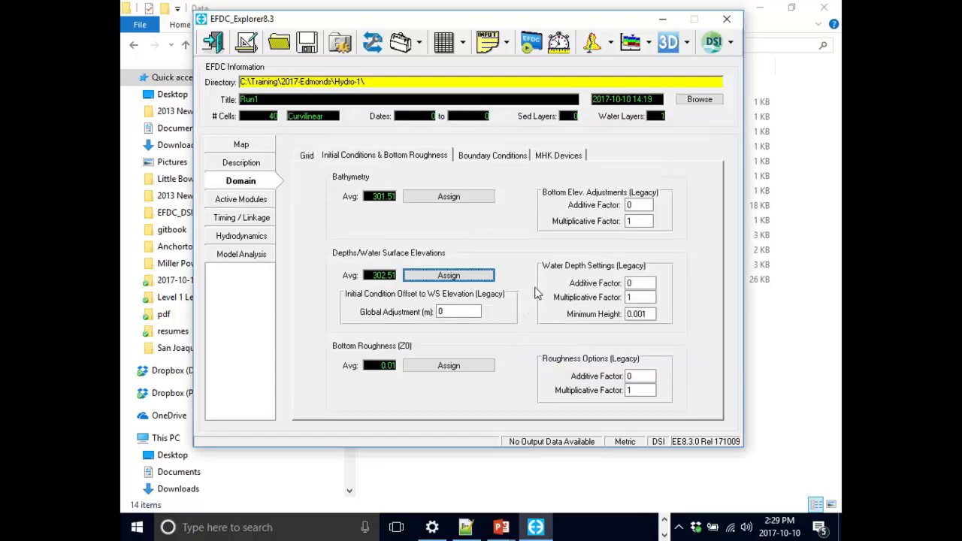
- Reopen the 2D plan viewer and switch the viewing option to Water Levels to check the cell depths
{"action": "left_click", "coordinate": [591, 44]}
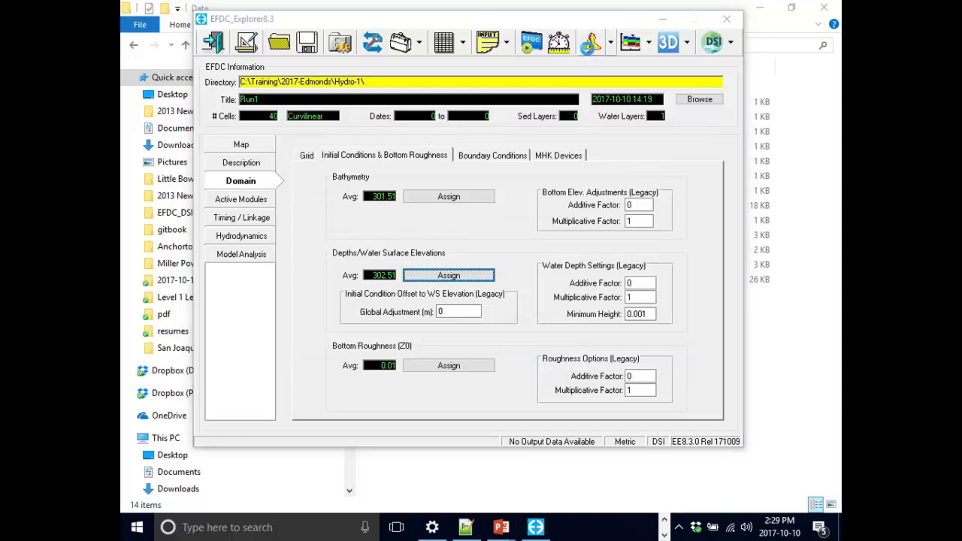
{"action": "left_click", "coordinate": [701, 16]}
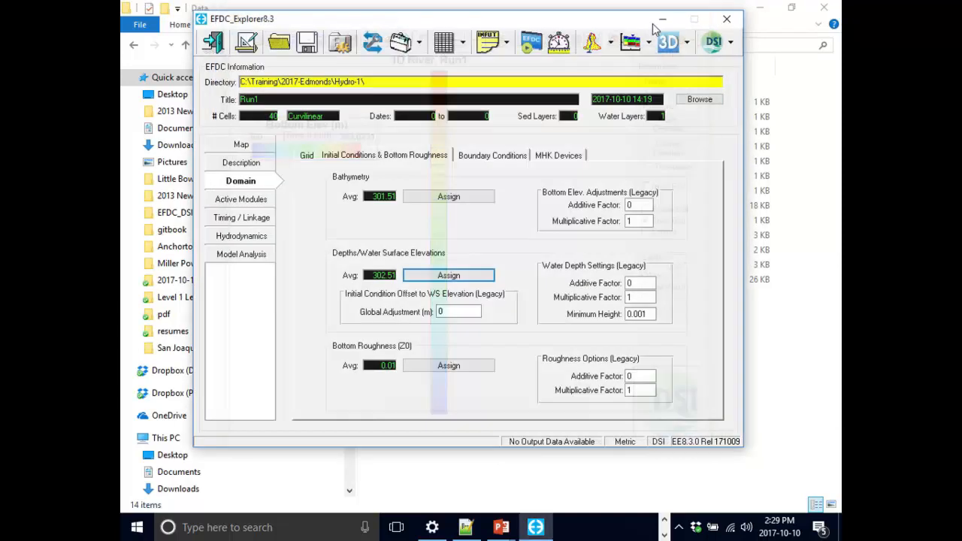
{"action": "left_click", "coordinate": [590, 53]}
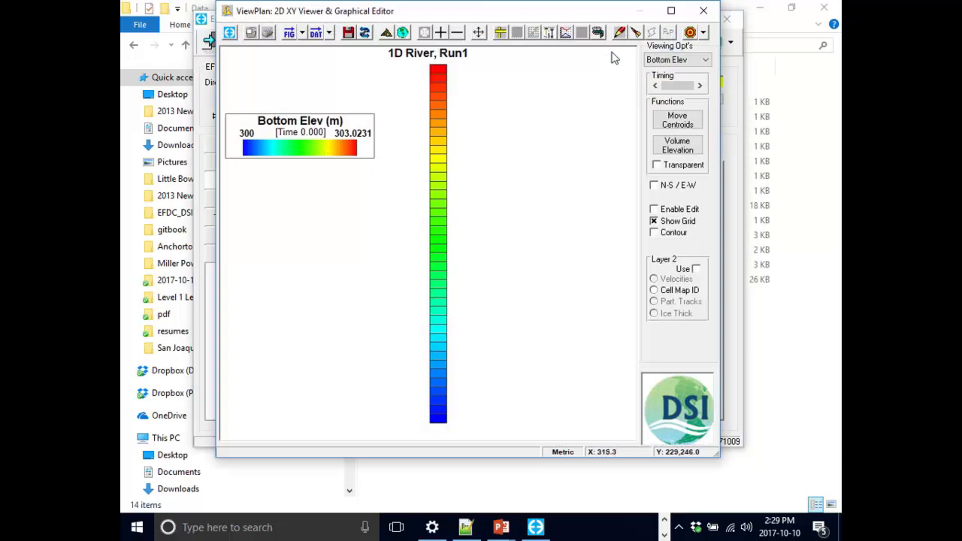
{"action": "left_click", "coordinate": [683, 60]}
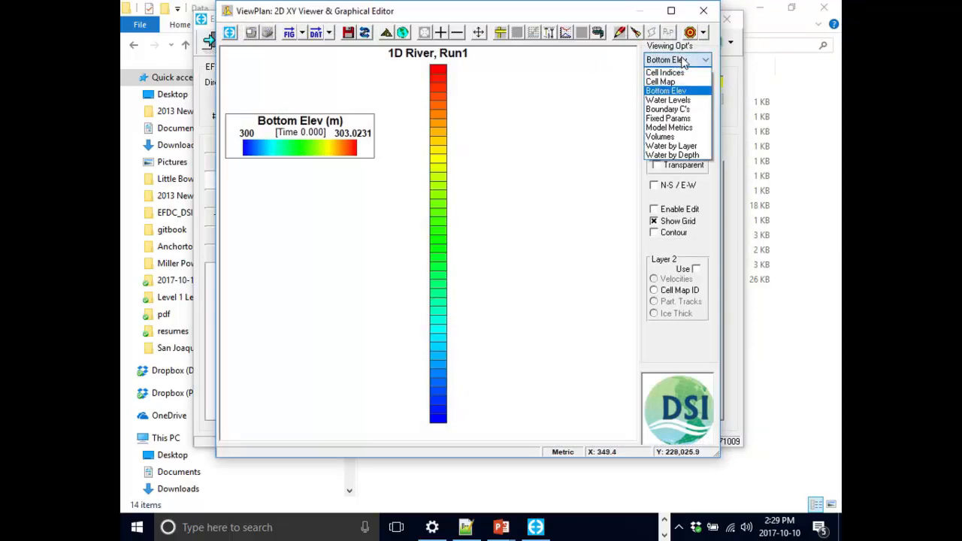
{"action": "left_click", "coordinate": [685, 100]}
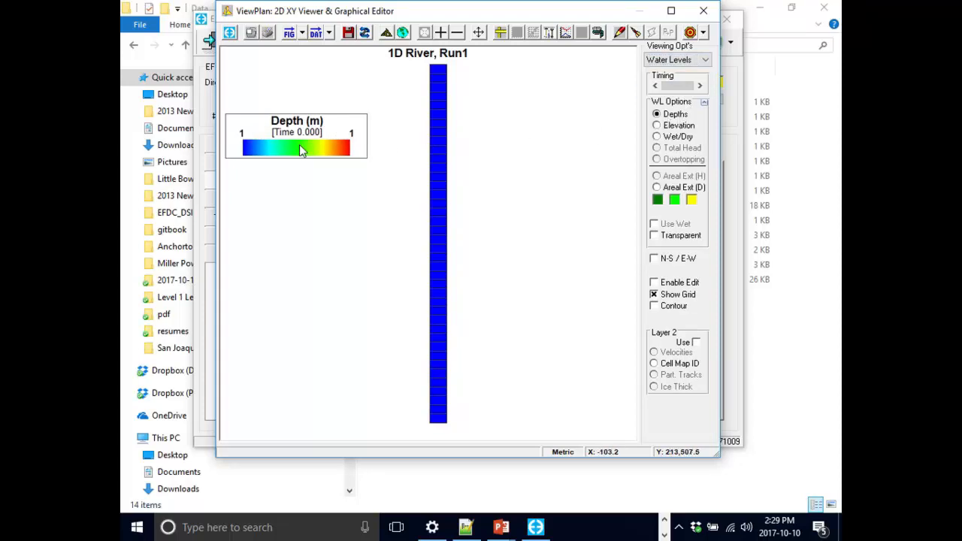
- Reposition the depth legend, display the water surface elevations instead of depths to check them, and close the plan viewer
{"action": "left_click_drag", "start_coordinate": [299, 144], "coordinate": [310, 134]}
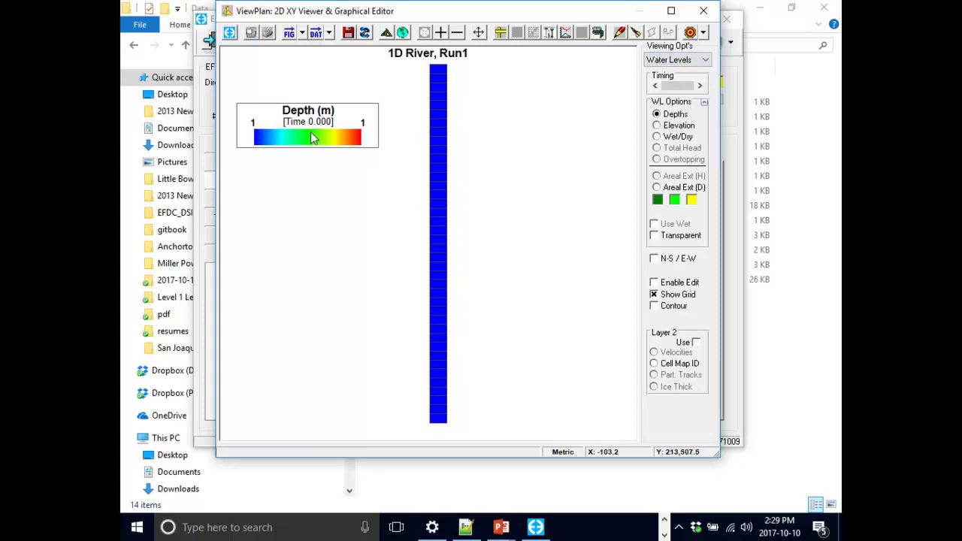
{"action": "left_click", "coordinate": [677, 127]}
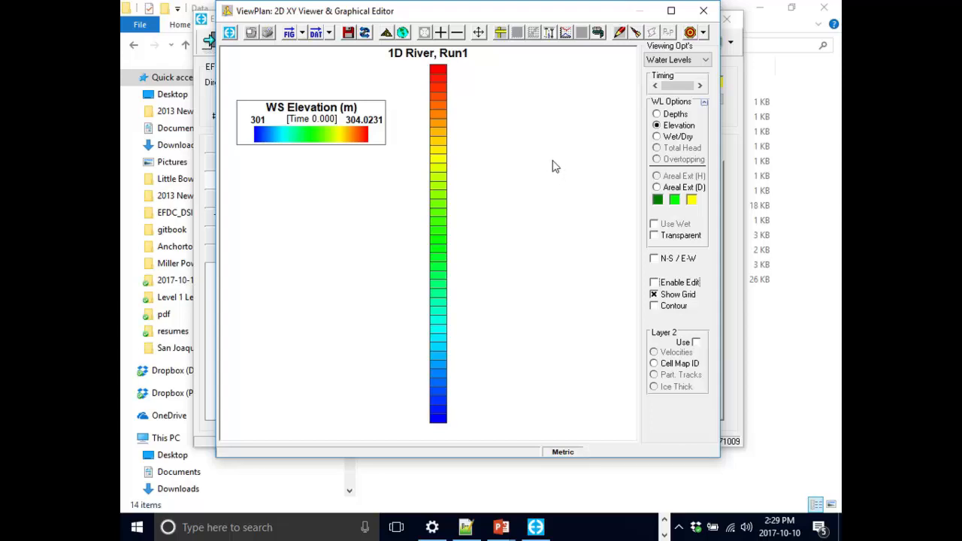
{"action": "left_click", "coordinate": [703, 10]}
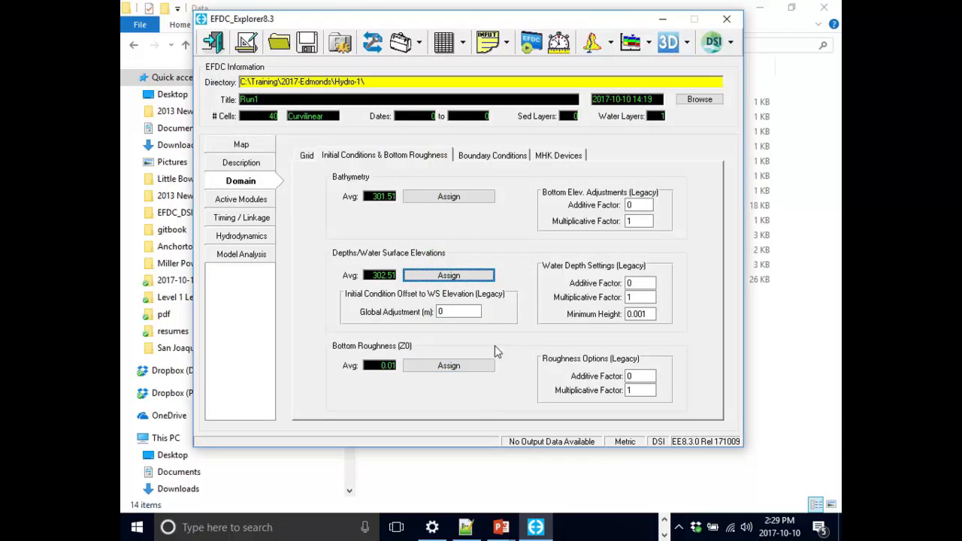
- Assign a constant bottom roughness of 0.06 to all cells, leaving the interpolation options as they are
{"action": "left_click", "coordinate": [448, 365]}
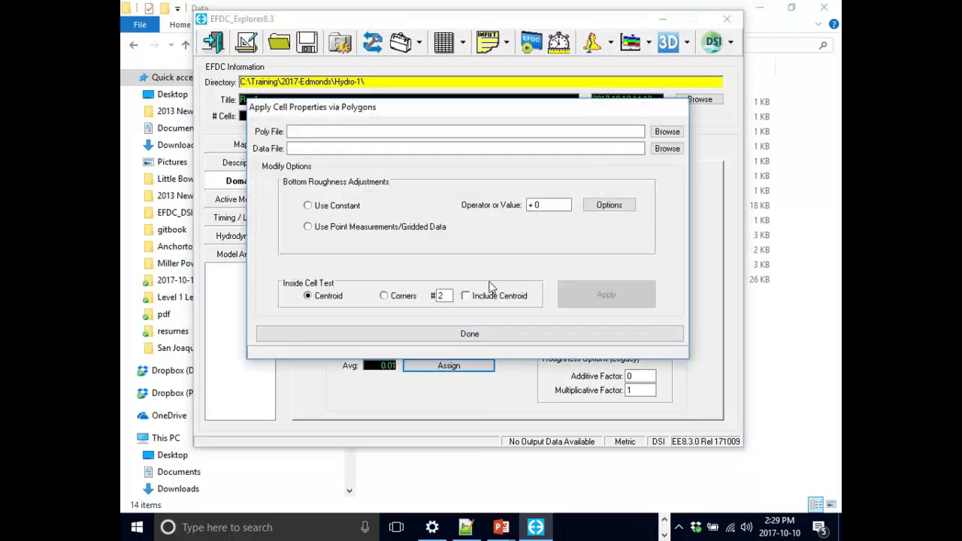
{"action": "left_click", "coordinate": [358, 203]}
{"action": "left_click", "coordinate": [537, 205]}
{"action": "type", "text": "0.0"}
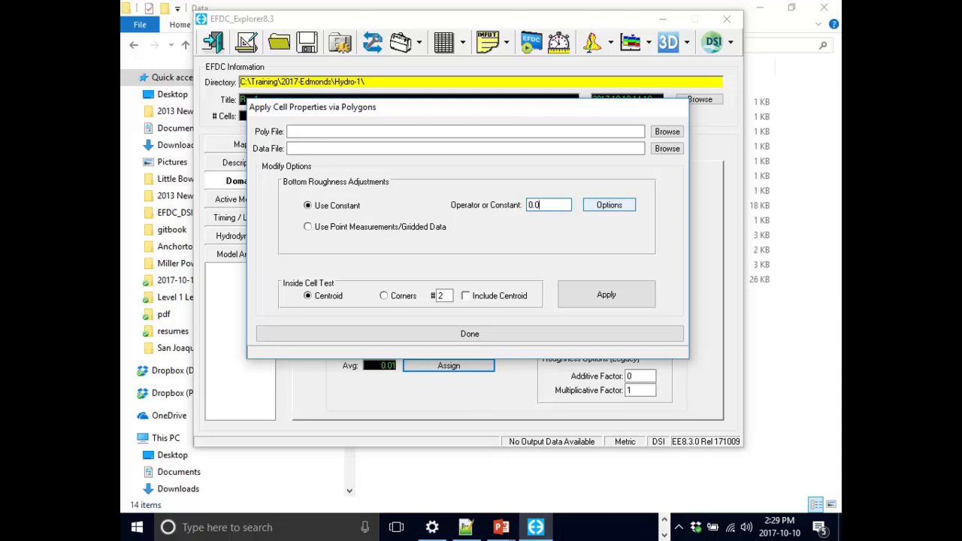
{"action": "type", "text": "6"}
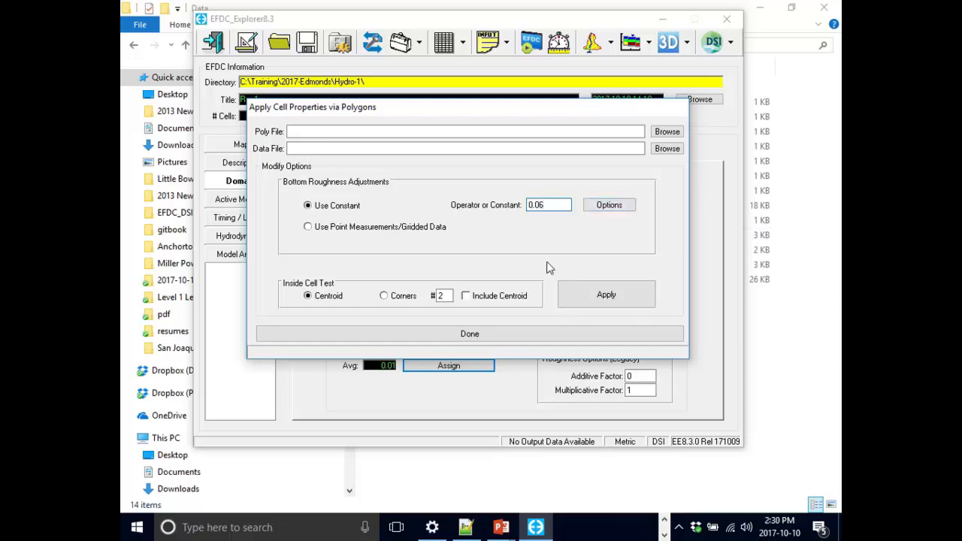
{"action": "left_click", "coordinate": [627, 209]}
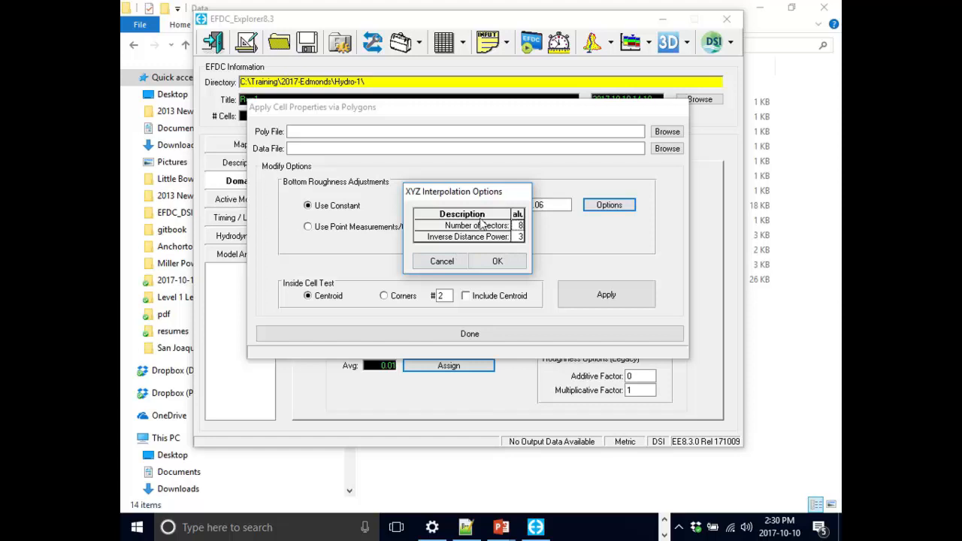
{"action": "left_click", "coordinate": [443, 262]}
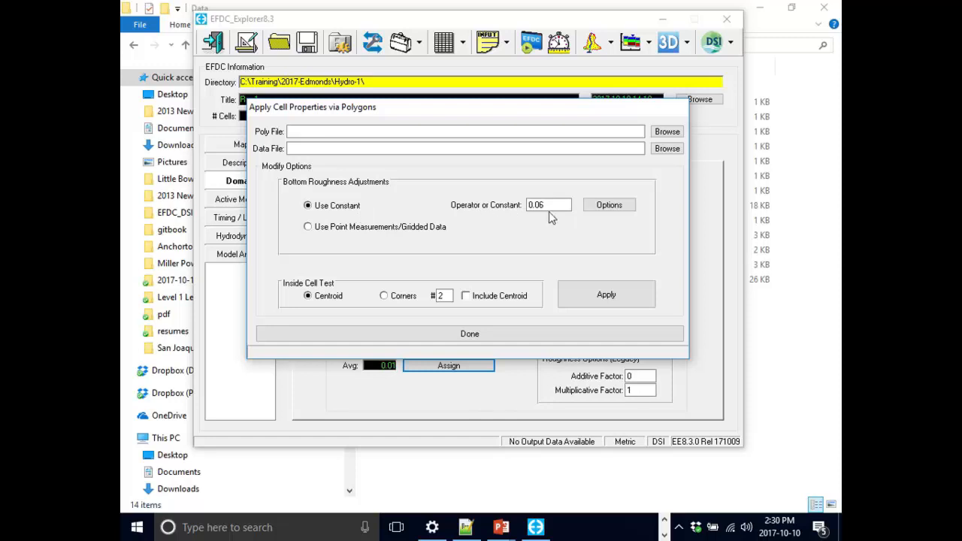
{"action": "left_click", "coordinate": [634, 297]}
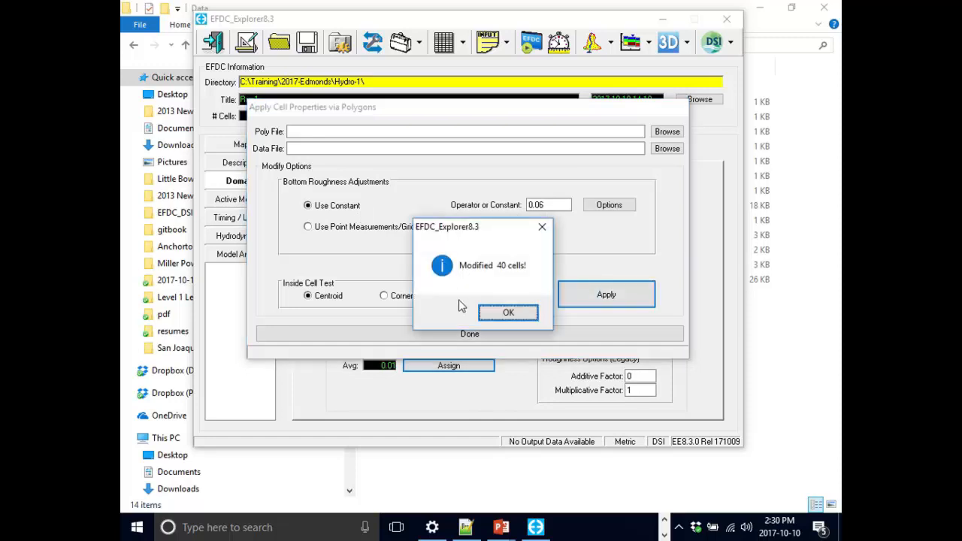
{"action": "left_click", "coordinate": [492, 319]}
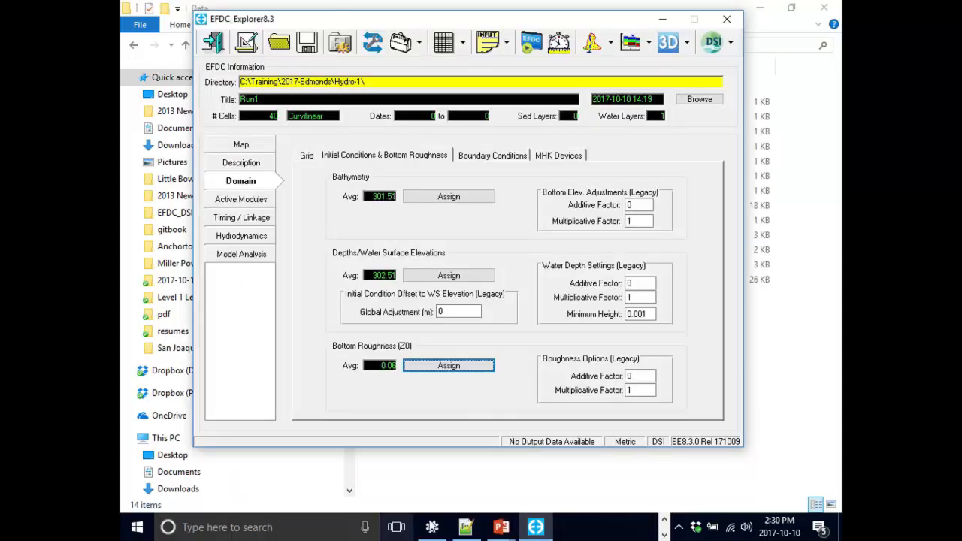
- Reopen the 2D plan viewer and switch the viewing option to Fixed Params to check the cell roughness
{"action": "left_click", "coordinate": [592, 42]}
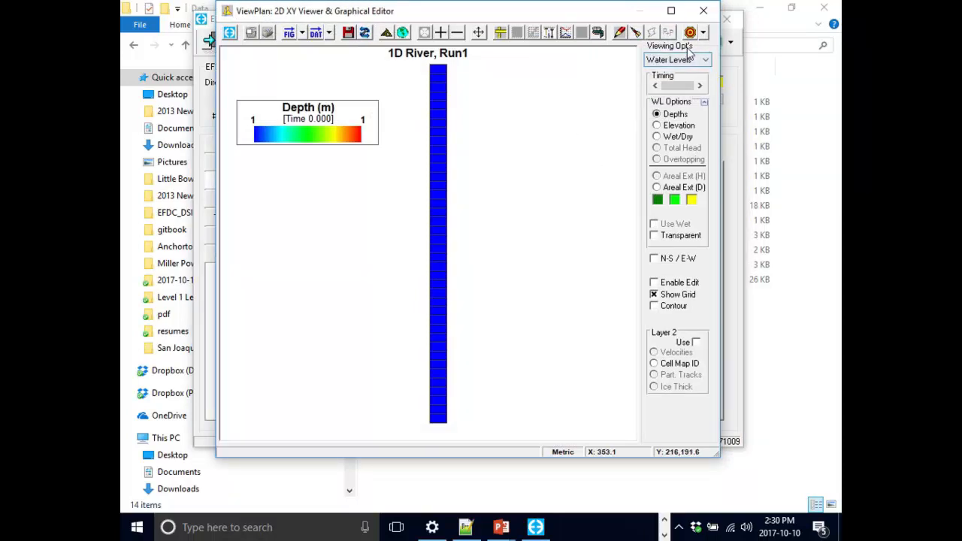
{"action": "left_click", "coordinate": [663, 63]}
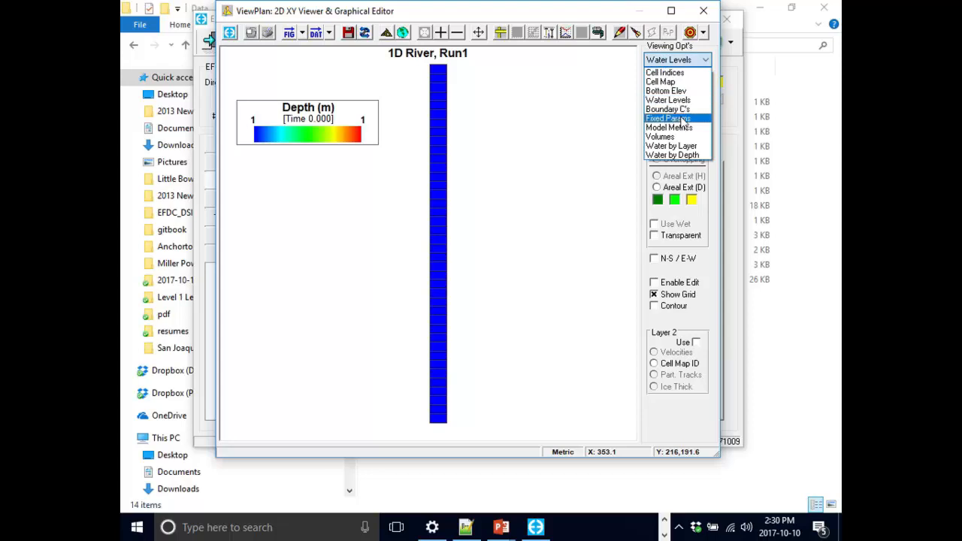
{"action": "left_click", "coordinate": [667, 119]}
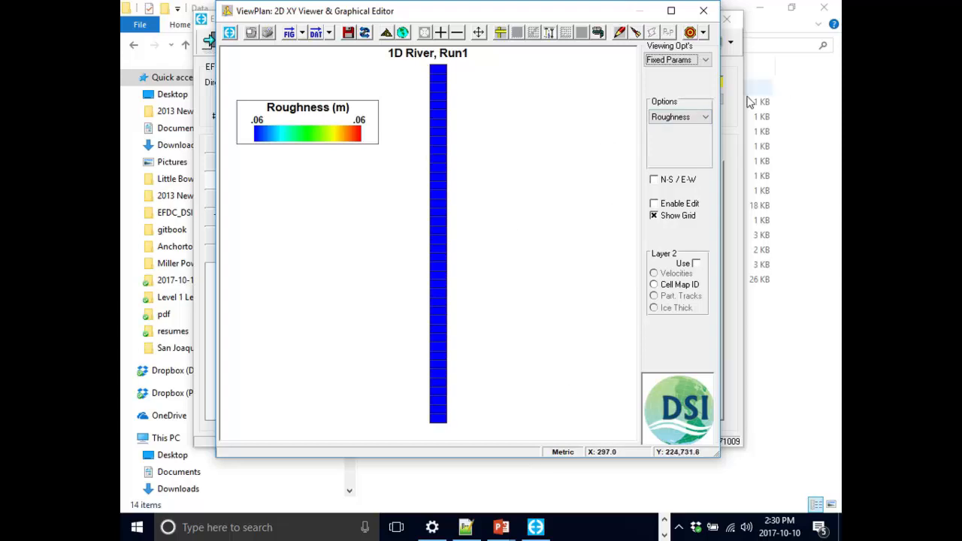
- Display the Cell Connectors fixed parameter on the grid and look over the other available parameter options
{"action": "left_click", "coordinate": [652, 120]}
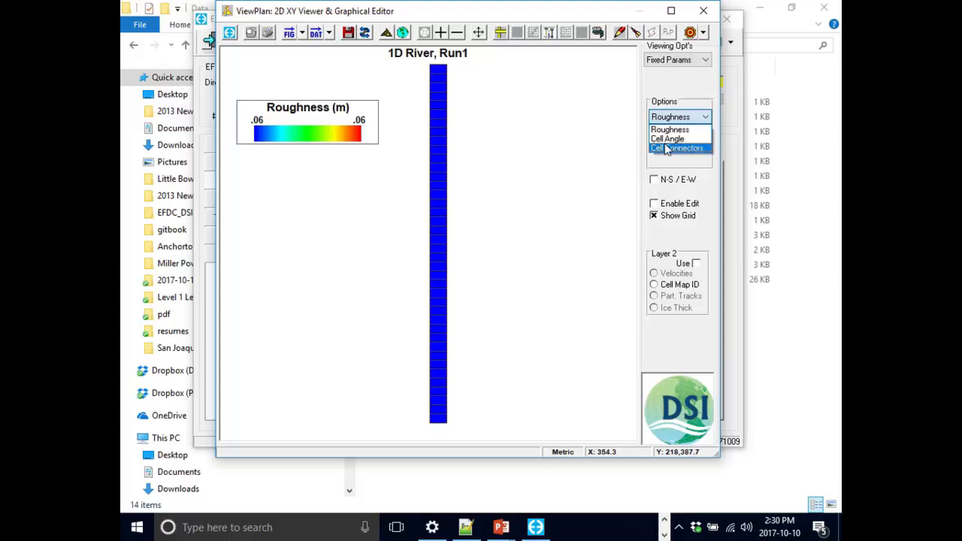
{"action": "left_click", "coordinate": [665, 148]}
{"action": "left_click", "coordinate": [703, 118]}
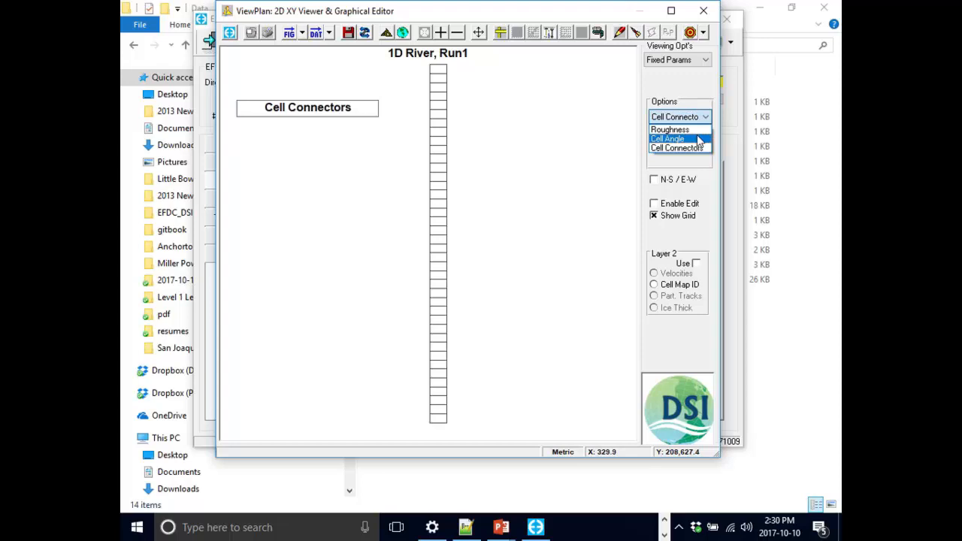
{"action": "left_click", "coordinate": [538, 207]}
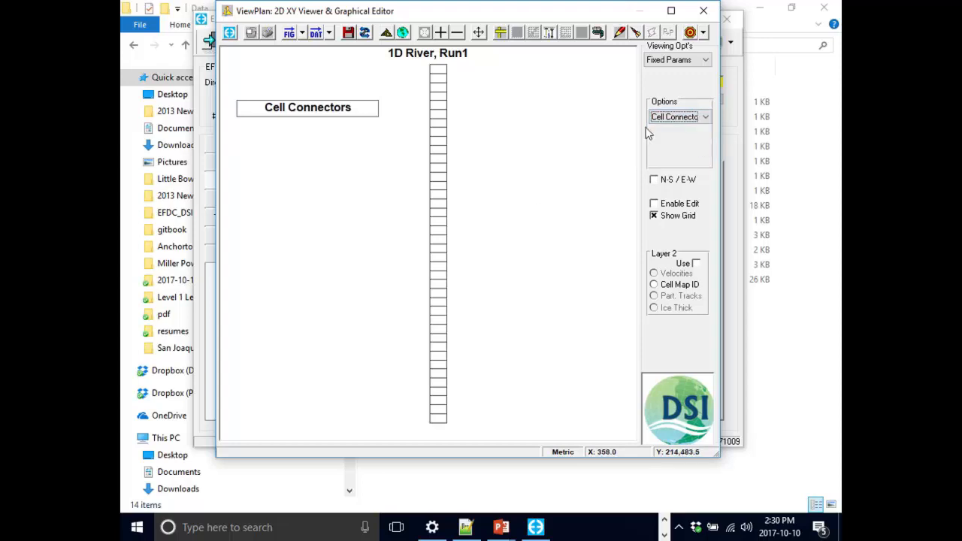
{"action": "left_click", "coordinate": [682, 181]}
{"action": "left_click", "coordinate": [682, 182]}
- Close the plan viewer and save the project
{"action": "left_click", "coordinate": [703, 10]}
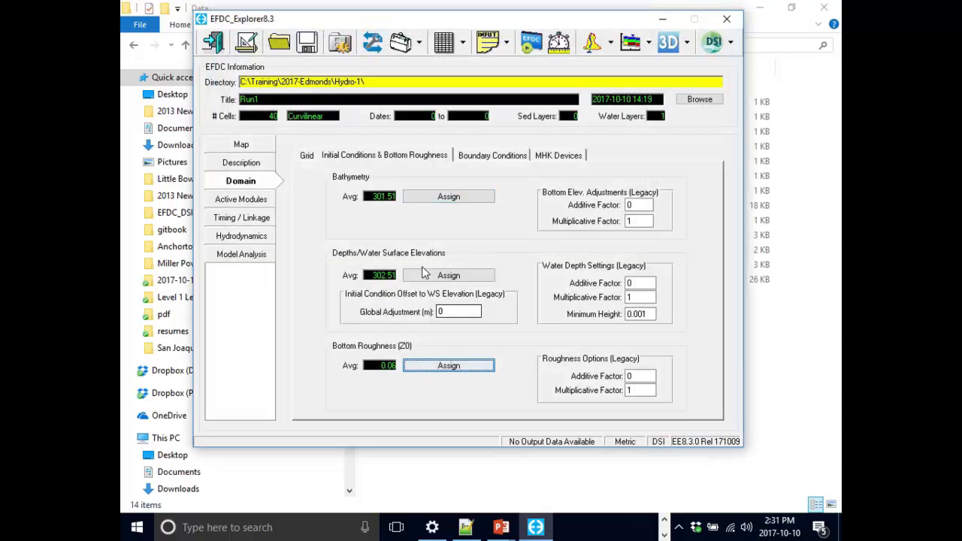
{"action": "key", "text": "ctrl+s"}
{"action": "left_click", "coordinate": [595, 314]}
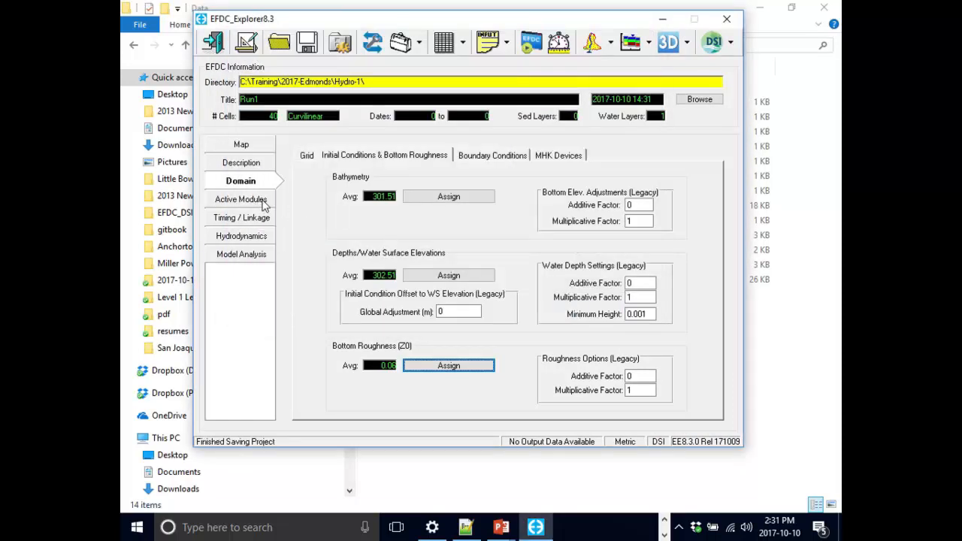
- Reopen the 2D plan viewer and switch the viewing option to Boundary C's to examine the boundary cells
{"action": "left_click", "coordinate": [592, 45]}
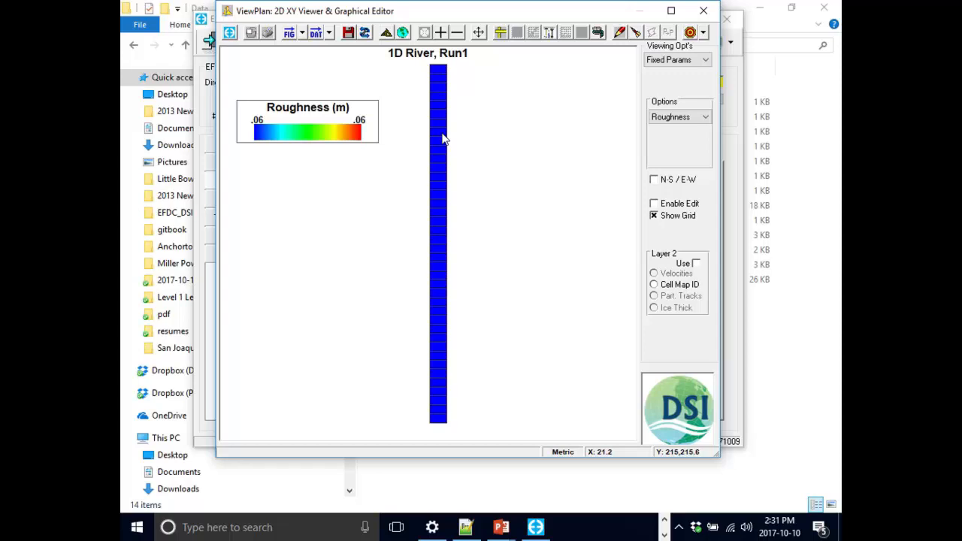
{"action": "right_click", "coordinate": [440, 135]}
{"action": "left_click", "coordinate": [591, 99]}
{"action": "left_click", "coordinate": [675, 60]}
{"action": "left_click", "coordinate": [674, 61]}
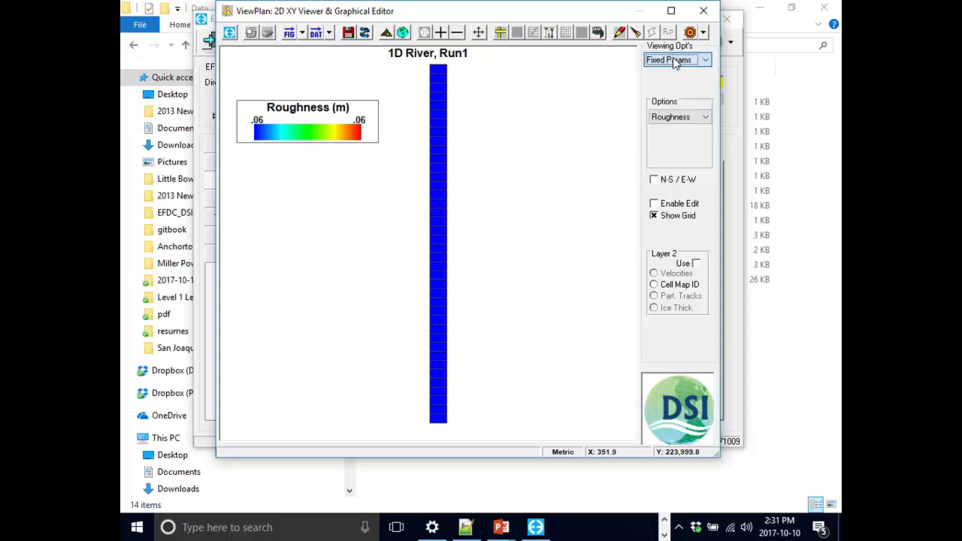
{"action": "left_click", "coordinate": [674, 60]}
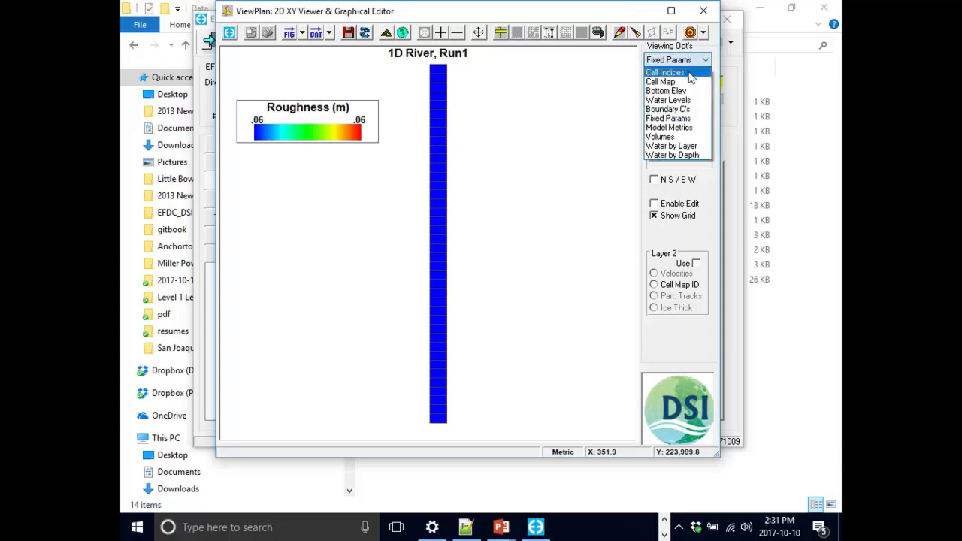
{"action": "left_click", "coordinate": [701, 110]}
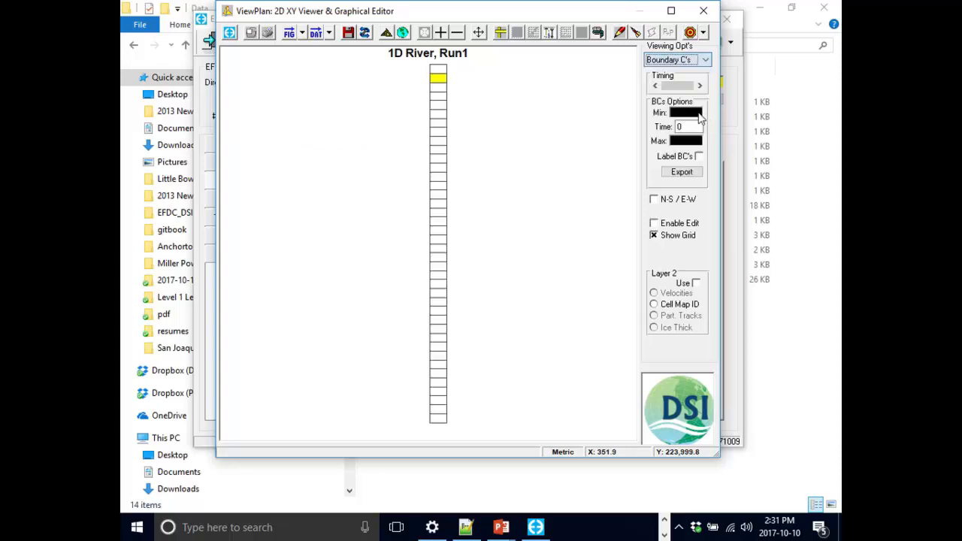
{"action": "left_click", "coordinate": [546, 201]}
{"action": "left_click", "coordinate": [693, 159]}
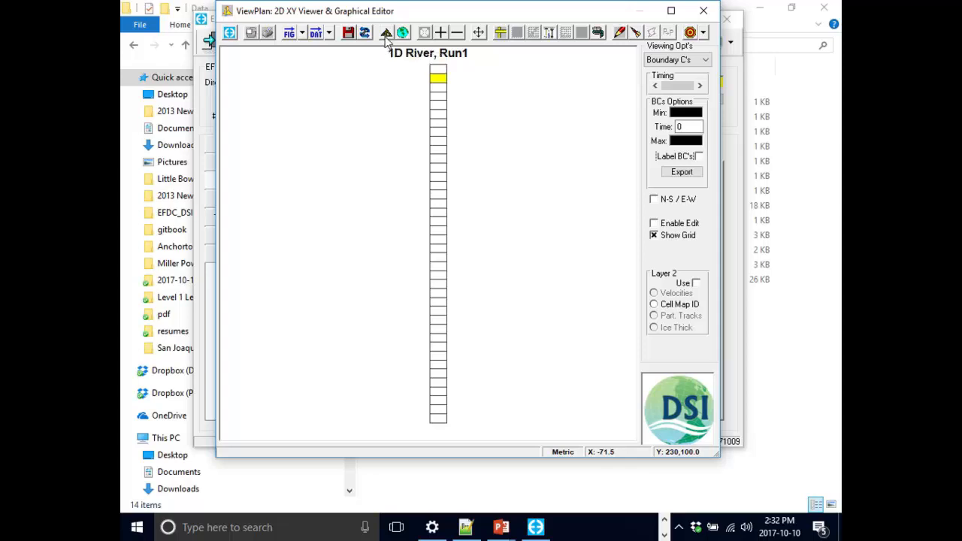
- Open the plan view display options and bring up the annotation settings for labels and overlays
{"action": "left_click", "coordinate": [386, 34]}
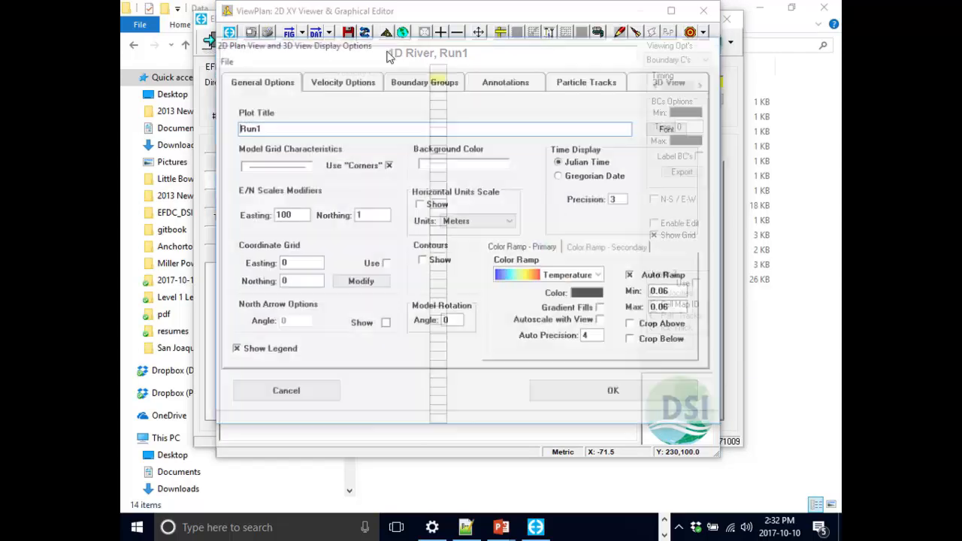
{"action": "left_click", "coordinate": [495, 85]}
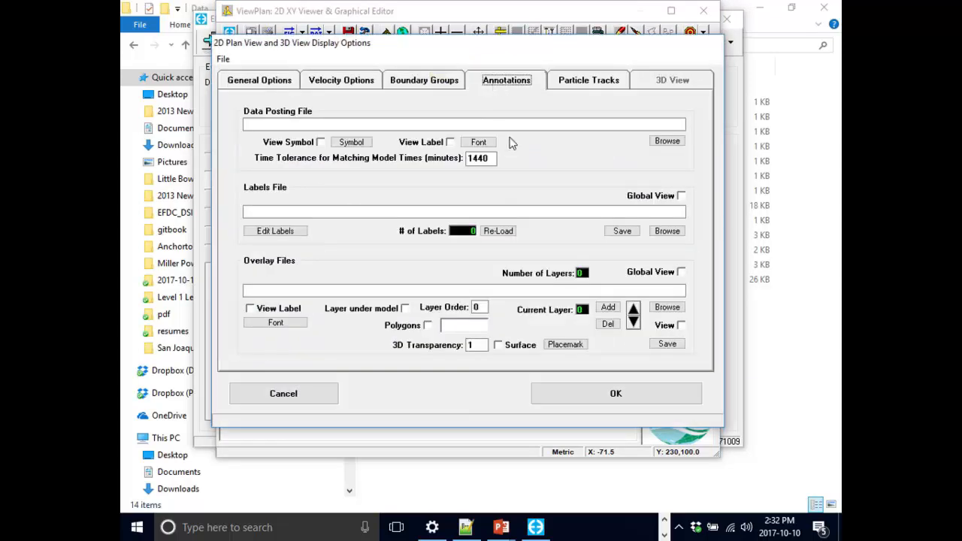
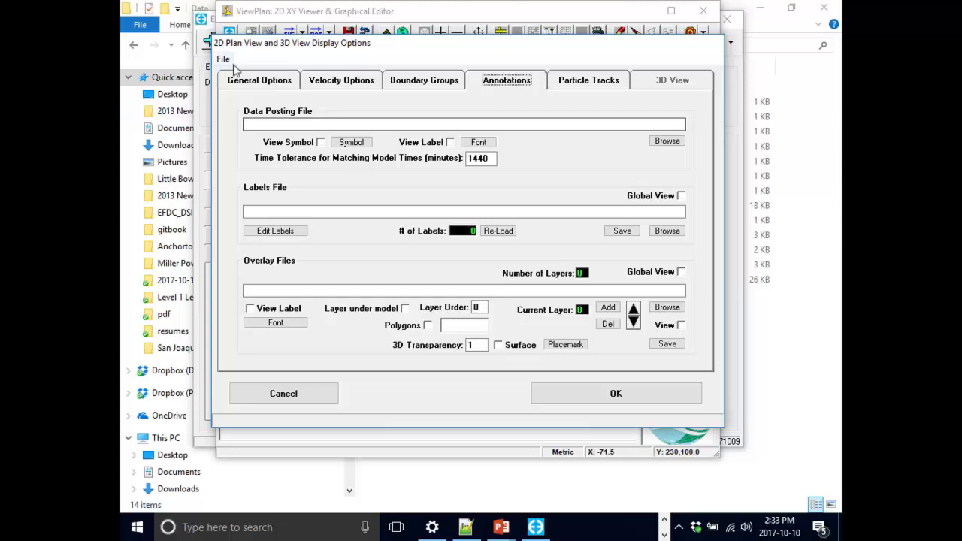
{"action": "left_click", "coordinate": [246, 79]}
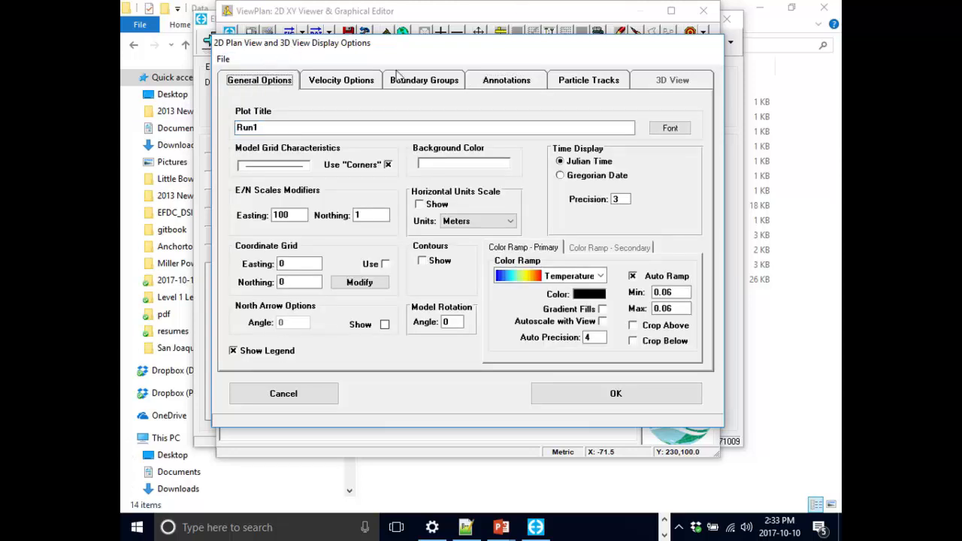
{"action": "left_click", "coordinate": [323, 398]}
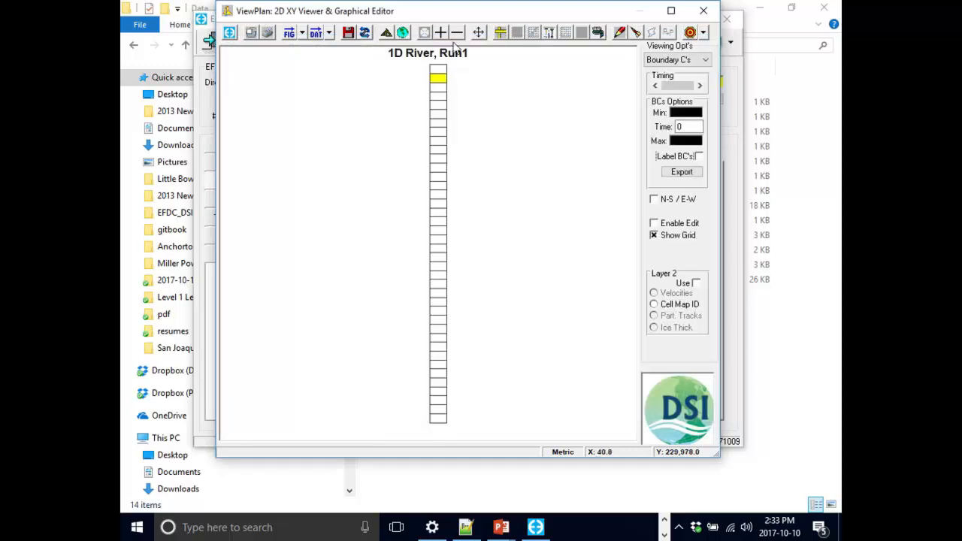
{"action": "left_click", "coordinate": [388, 37]}
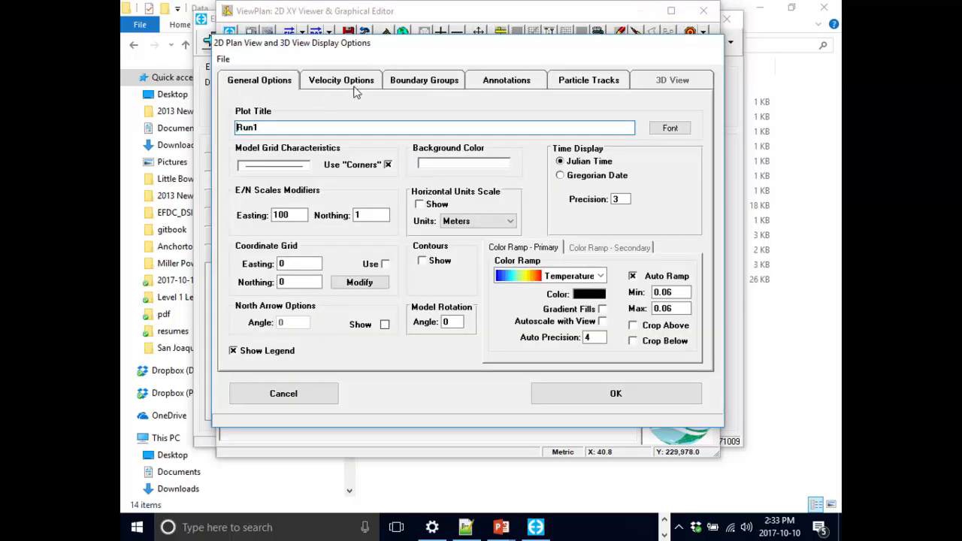
{"action": "left_click", "coordinate": [489, 84]}
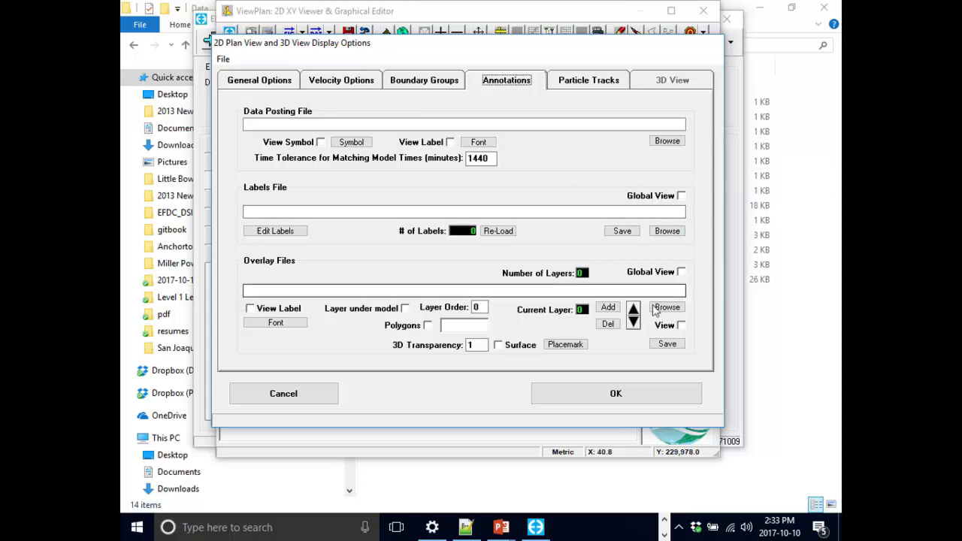
- Load 1DRiverLabels.dat as the labels file from the Distribution > Projects > 1D River > Data folder under 2017-10-10 Edmonds
{"action": "left_click", "coordinate": [667, 232]}
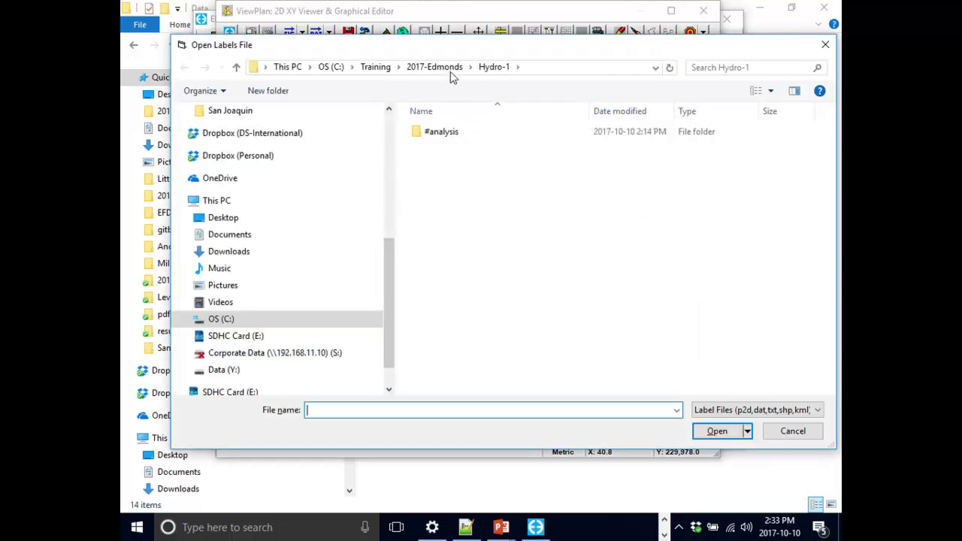
{"action": "left_click", "coordinate": [388, 172]}
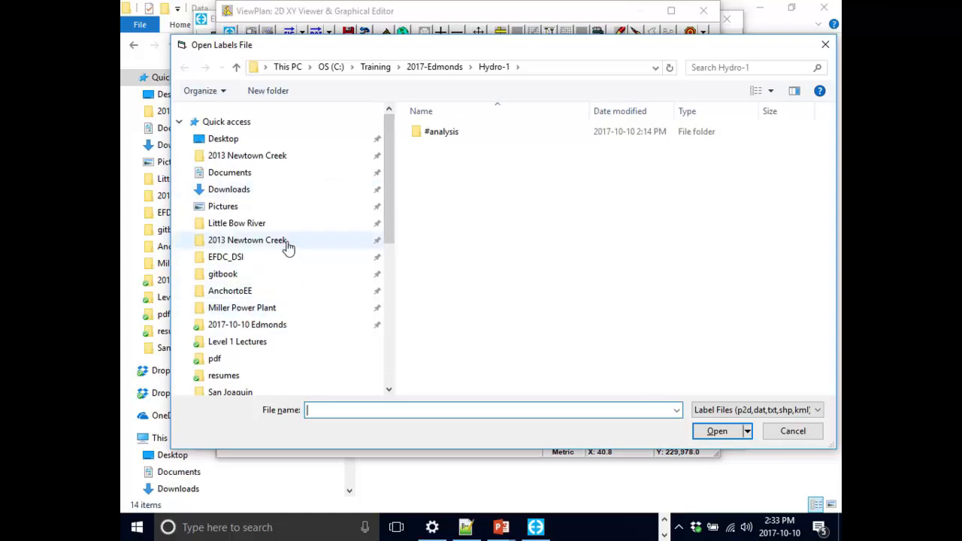
{"action": "left_click", "coordinate": [276, 328]}
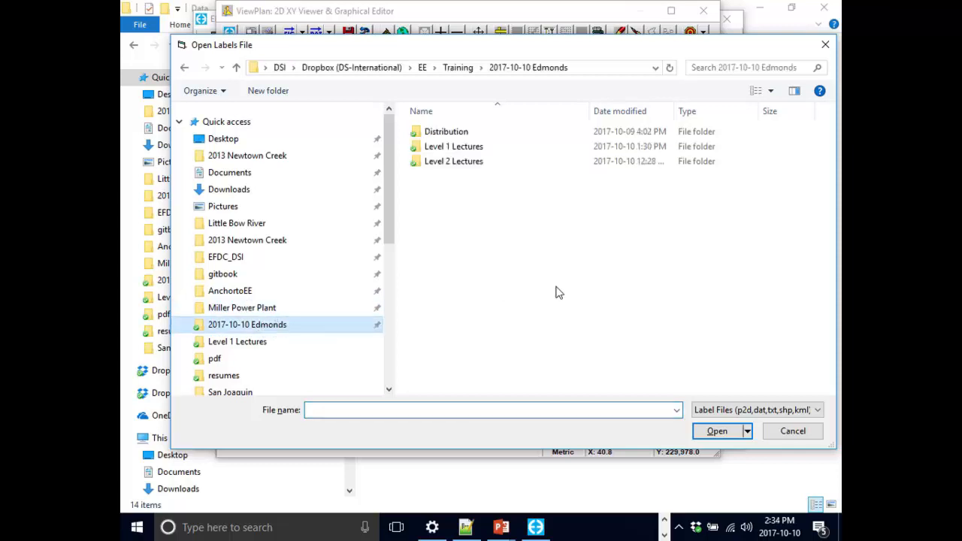
{"action": "double_click", "coordinate": [454, 133]}
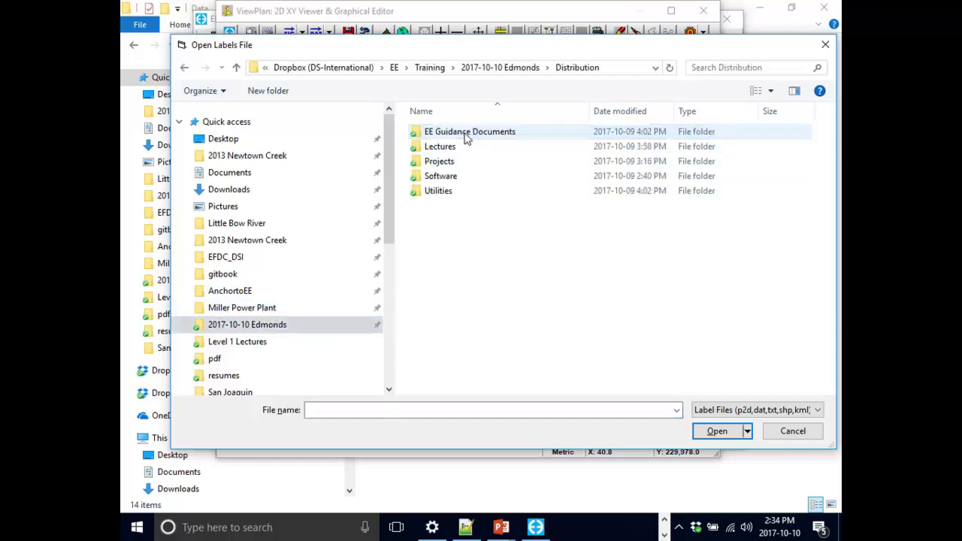
{"action": "left_click", "coordinate": [448, 162]}
{"action": "double_click", "coordinate": [448, 162]}
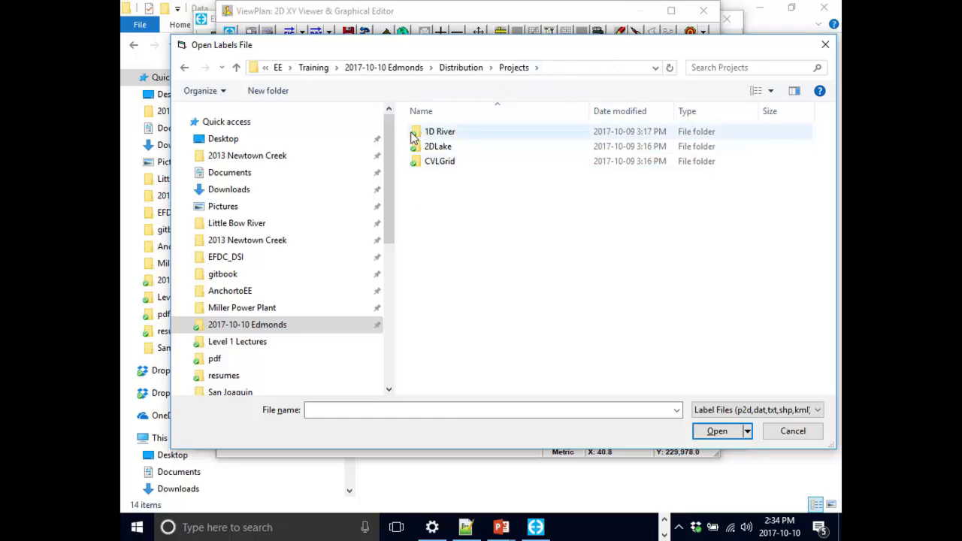
{"action": "double_click", "coordinate": [442, 133]}
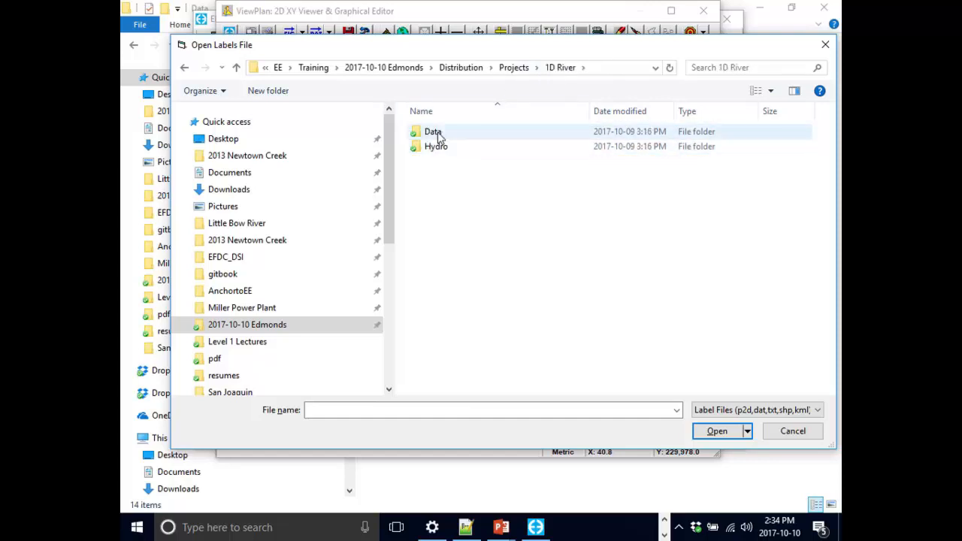
{"action": "double_click", "coordinate": [437, 131]}
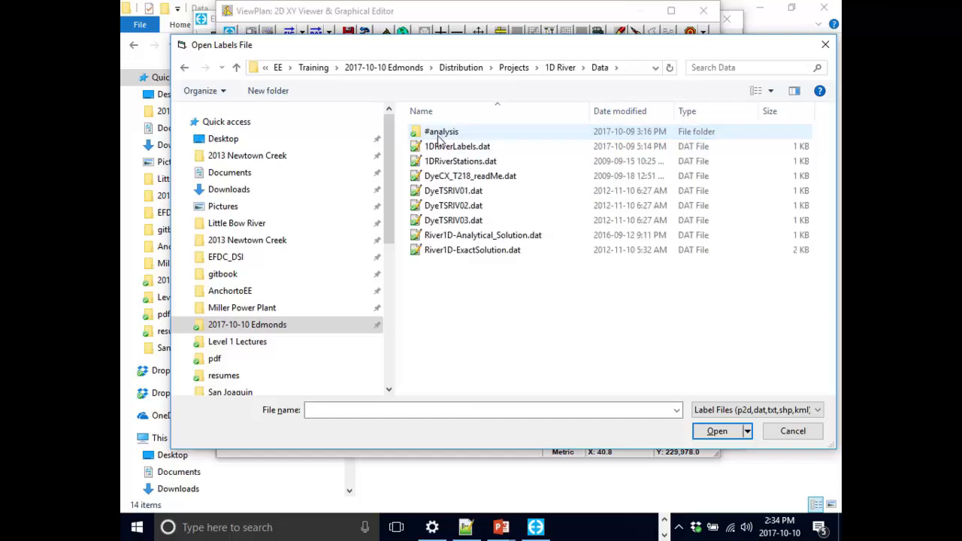
{"action": "left_click", "coordinate": [475, 150]}
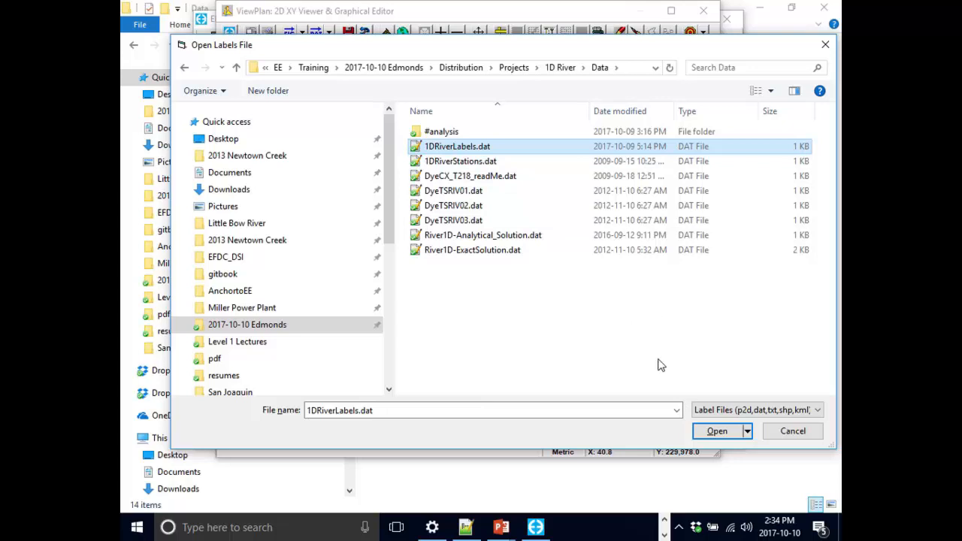
{"action": "left_click", "coordinate": [715, 440]}
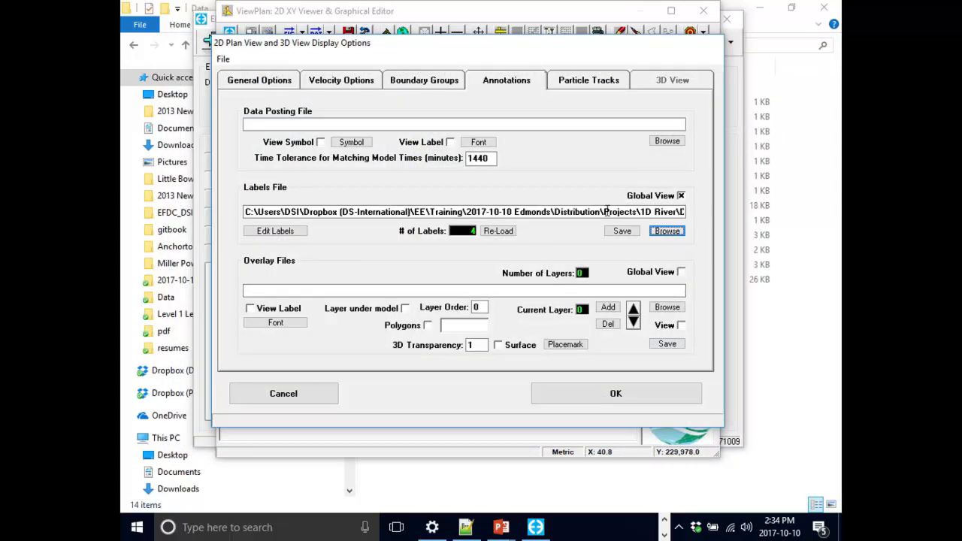
- Check the end of the labels file path and apply the annotation settings to the plan view
{"action": "left_click_drag", "start_coordinate": [556, 212], "coordinate": [702, 231]}
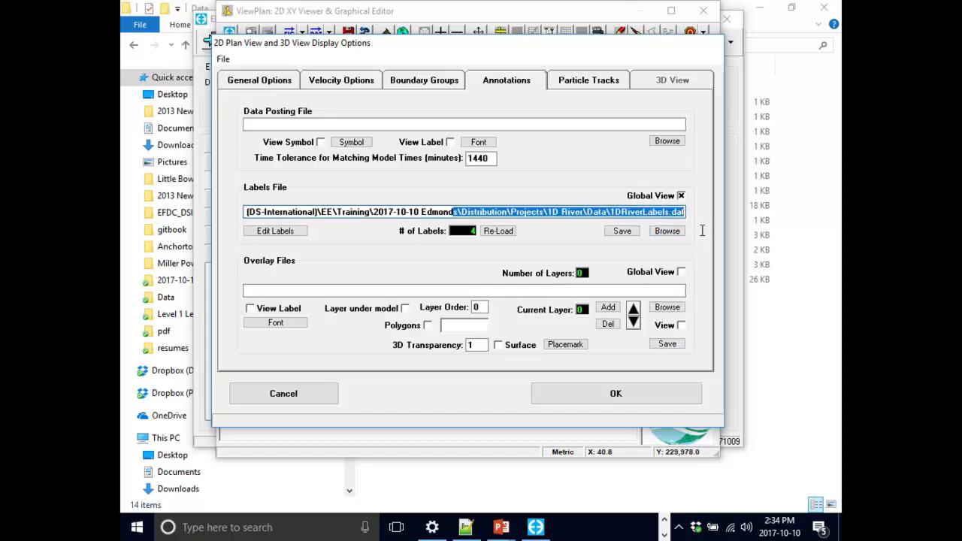
{"action": "left_click", "coordinate": [416, 212]}
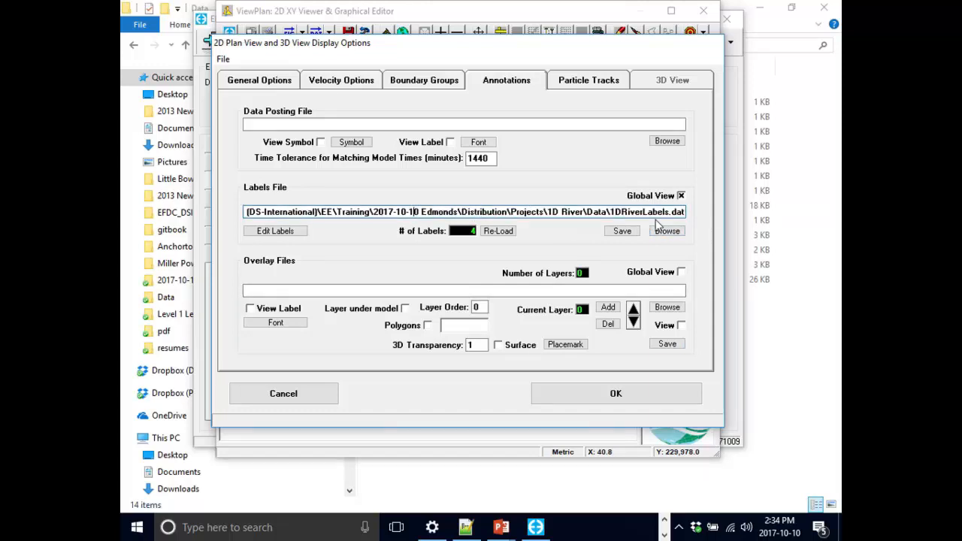
{"action": "left_click", "coordinate": [628, 394]}
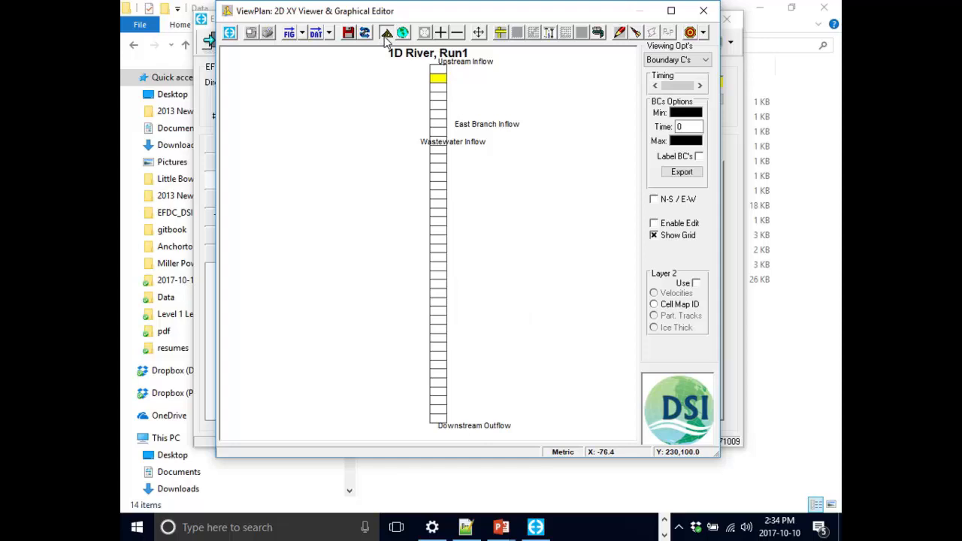
- Reopen the annotation display options, move the window to uncover the plan view, and open the loaded labels for editing
{"action": "double_click", "coordinate": [446, 168]}
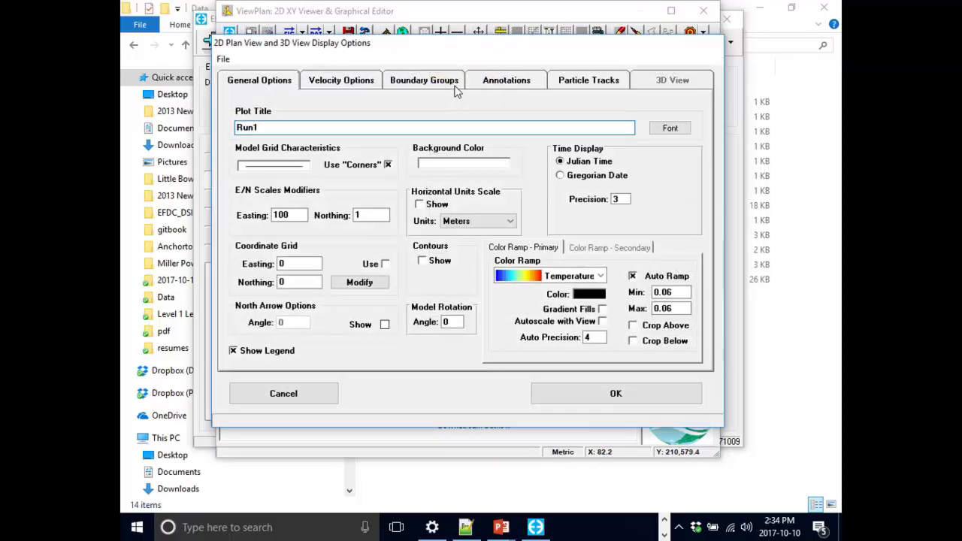
{"action": "left_click", "coordinate": [497, 81]}
{"action": "left_click_drag", "start_coordinate": [497, 53], "coordinate": [475, 139]}
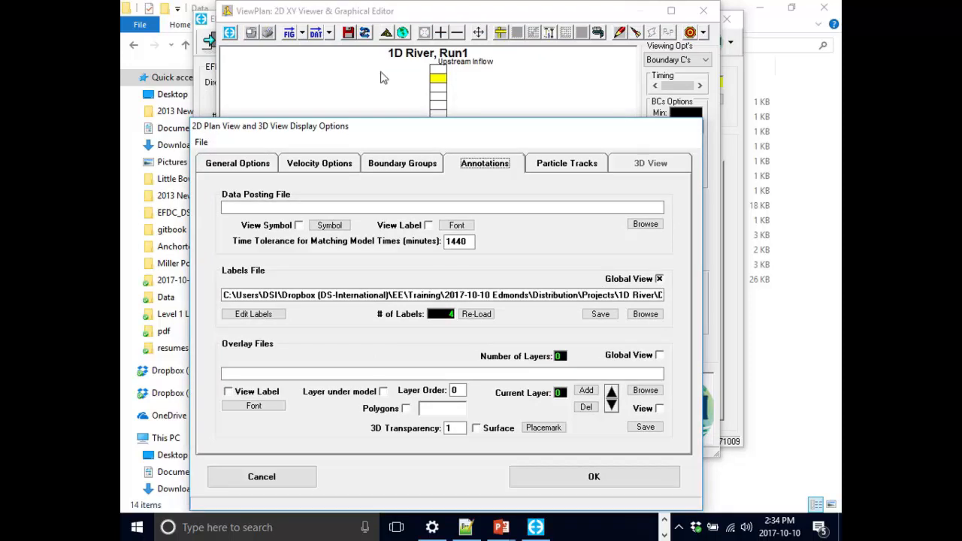
{"action": "left_click_drag", "start_coordinate": [284, 134], "coordinate": [278, 89]}
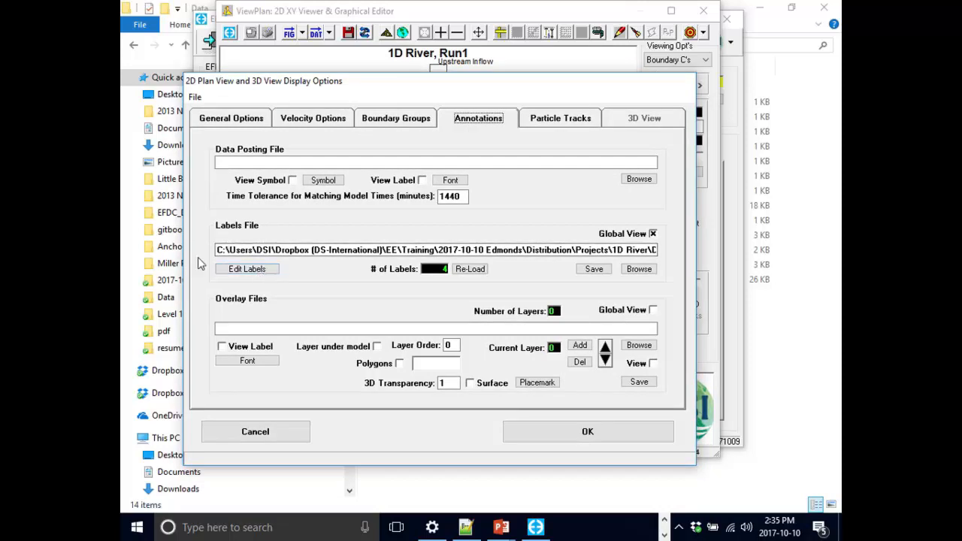
{"action": "left_click", "coordinate": [260, 272]}
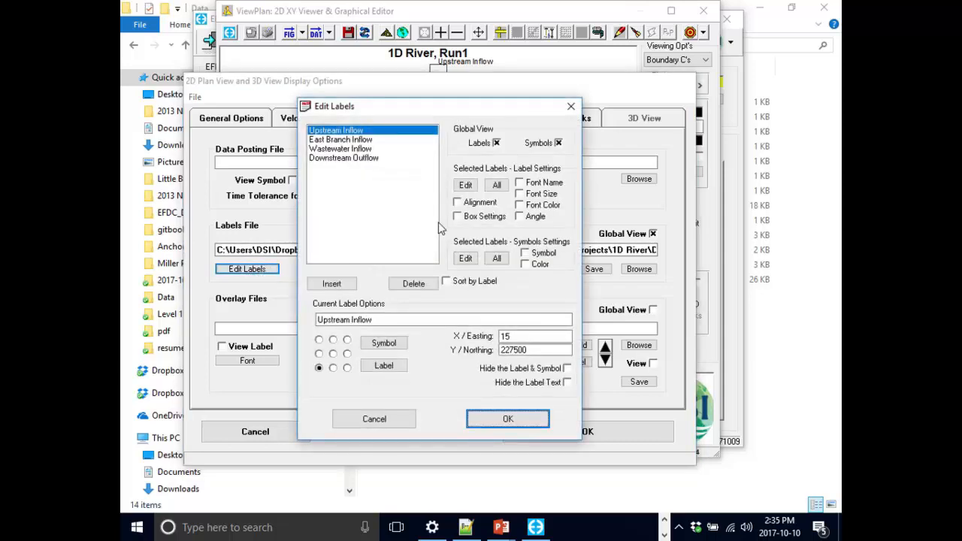
- Set the symbol of all four labels, from Upstream Inflow to Downstream Outflow, to Square (Crossed), applying both symbol and color
{"action": "left_click", "coordinate": [366, 160], "text": "shift"}
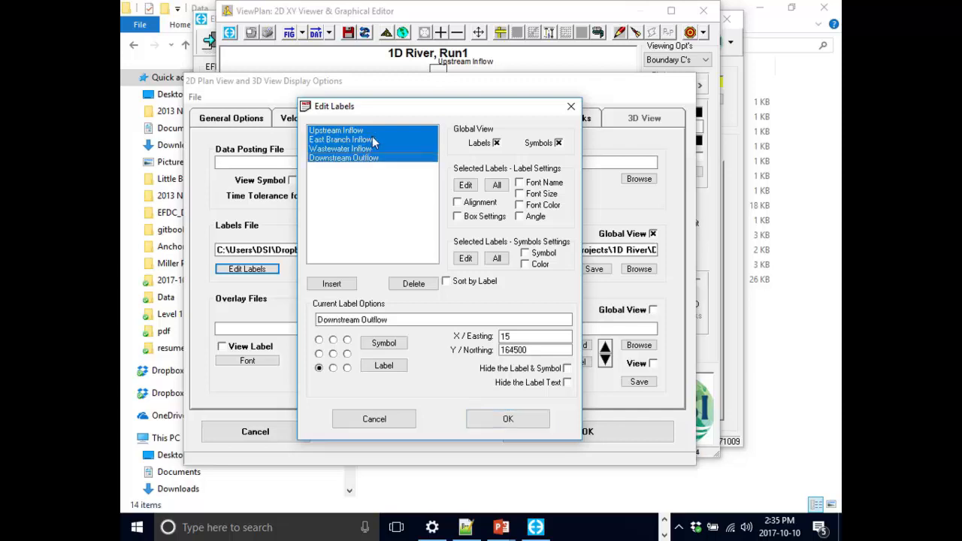
{"action": "left_click", "coordinate": [377, 132]}
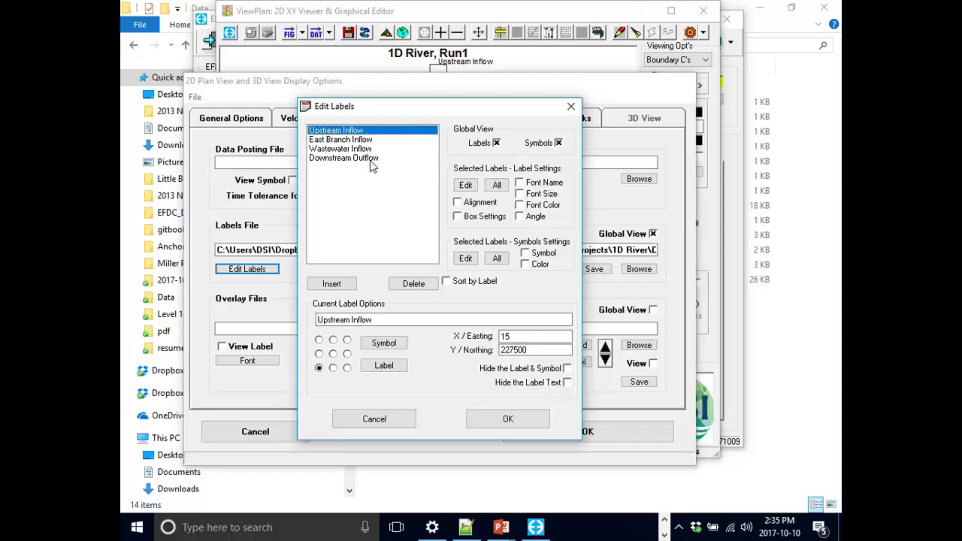
{"action": "left_click", "coordinate": [370, 160], "text": "shift"}
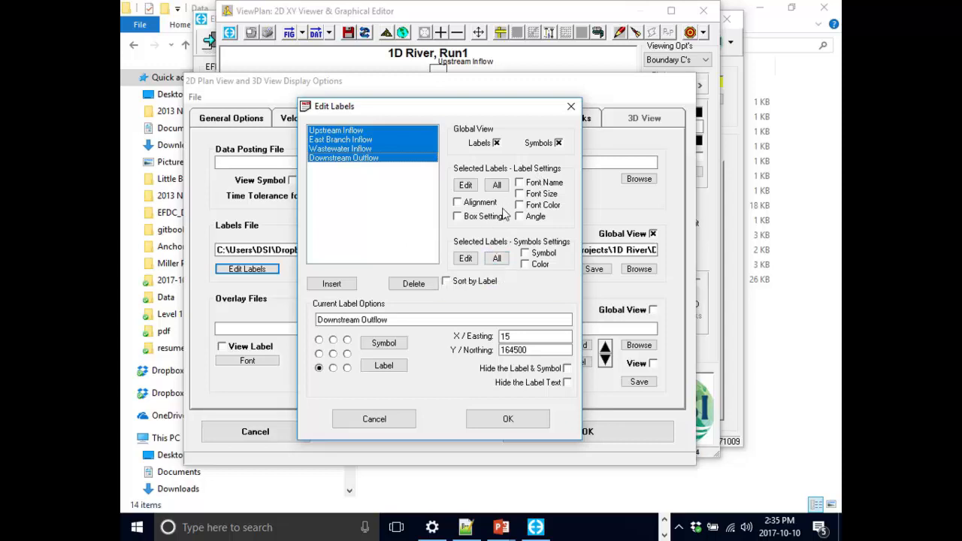
{"action": "left_click", "coordinate": [495, 259]}
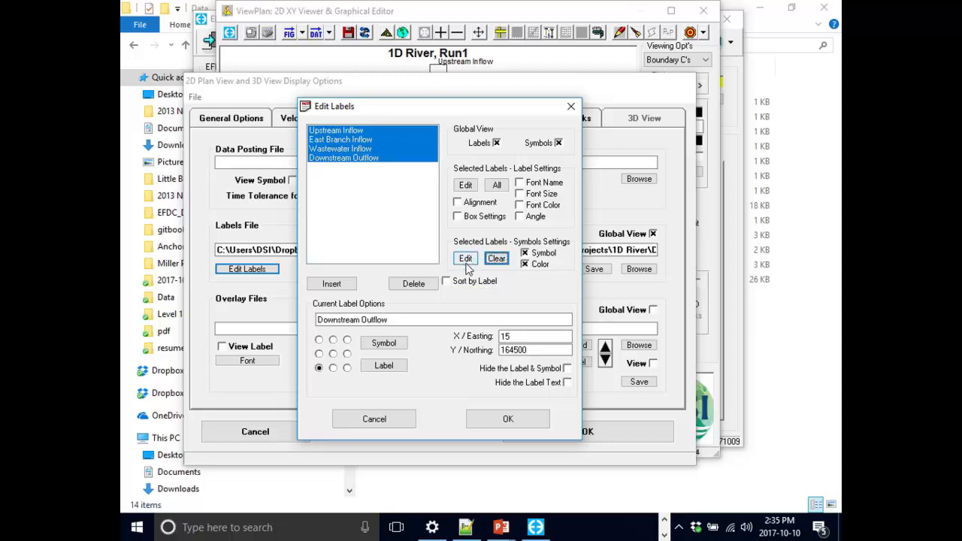
{"action": "left_click", "coordinate": [465, 258]}
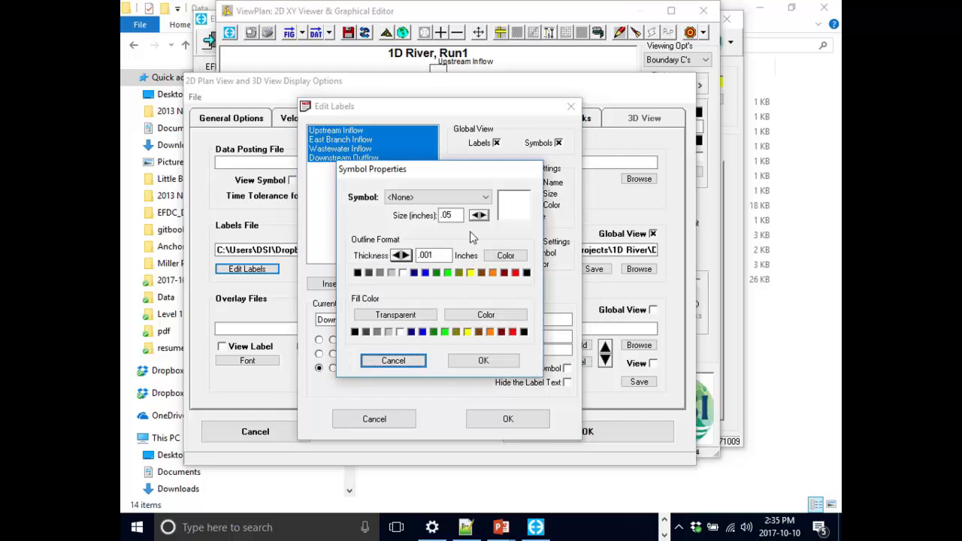
{"action": "left_click_drag", "start_coordinate": [473, 169], "coordinate": [509, 168]}
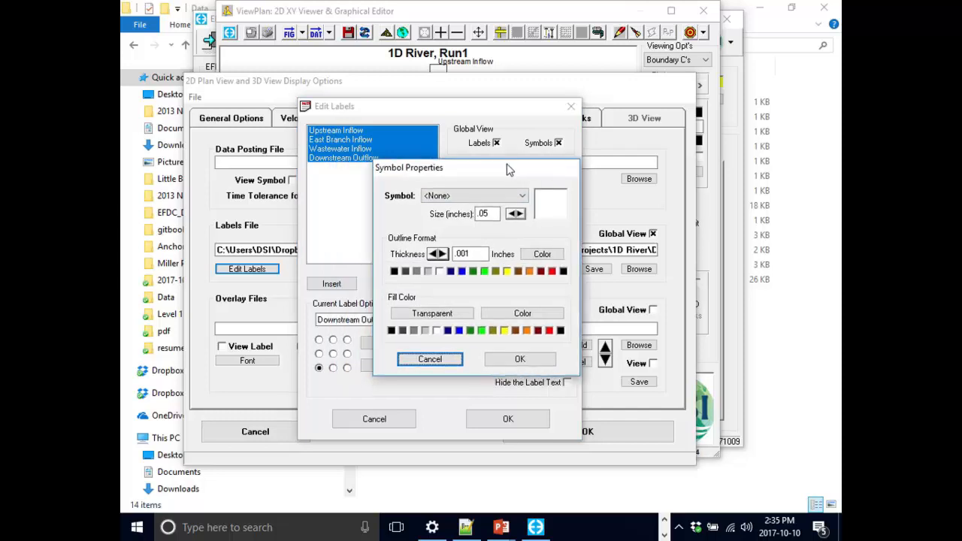
{"action": "left_click", "coordinate": [480, 197]}
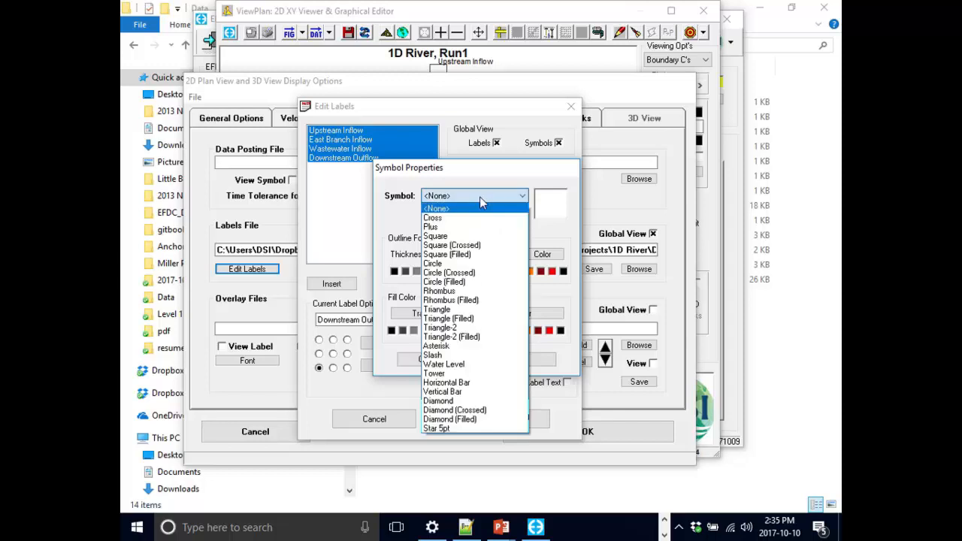
{"action": "left_click", "coordinate": [481, 246]}
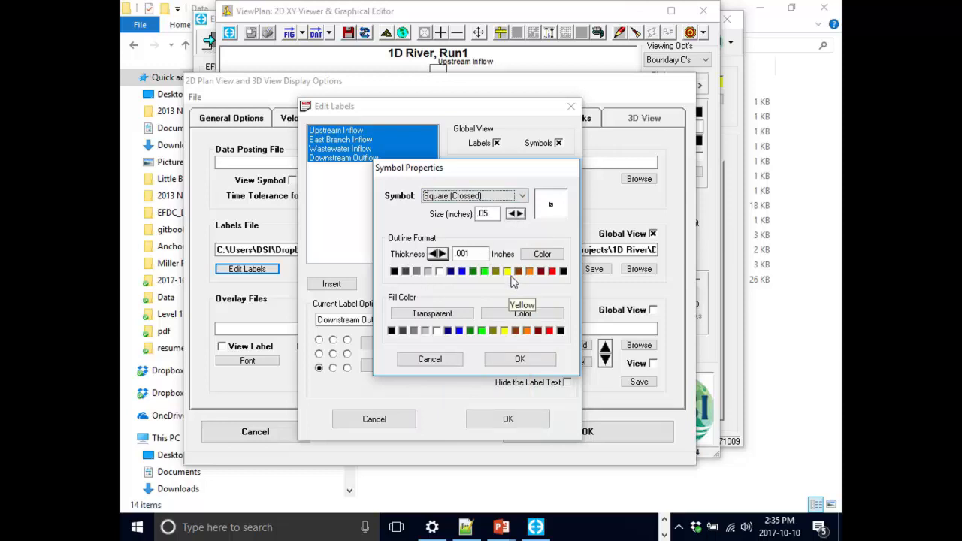
{"action": "left_click", "coordinate": [520, 360]}
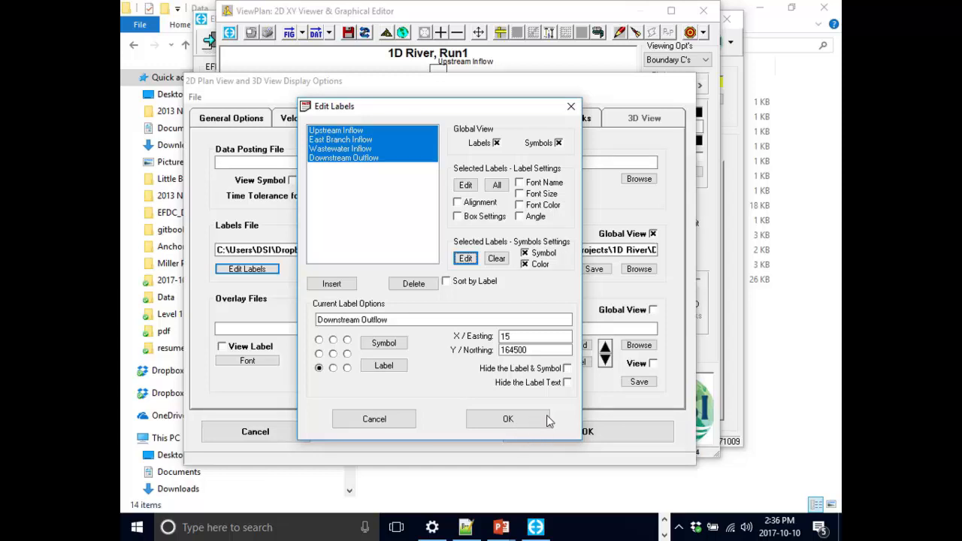
- Accept the label edits and apply the display options to the plan view
{"action": "left_click_drag", "start_coordinate": [505, 112], "coordinate": [502, 61]}
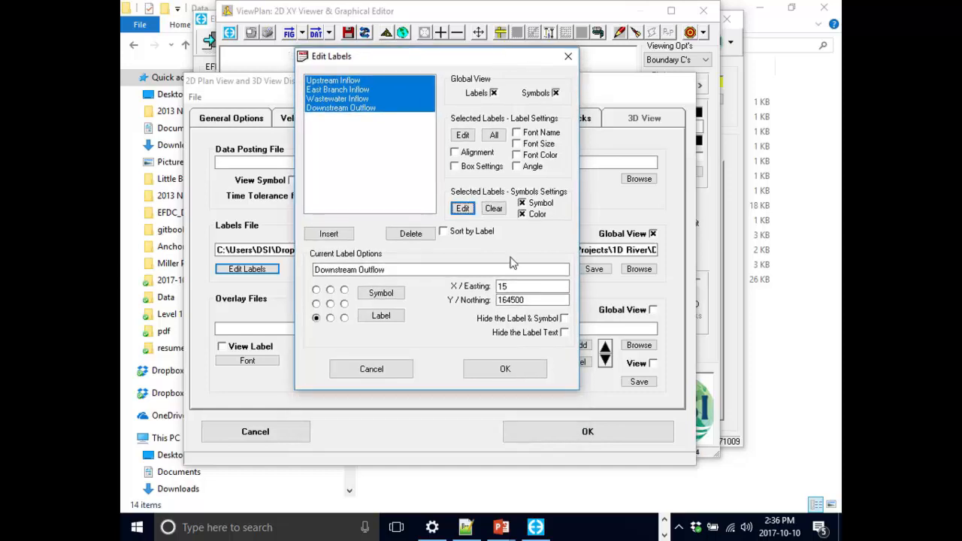
{"action": "left_click", "coordinate": [506, 372]}
{"action": "left_click", "coordinate": [623, 433]}
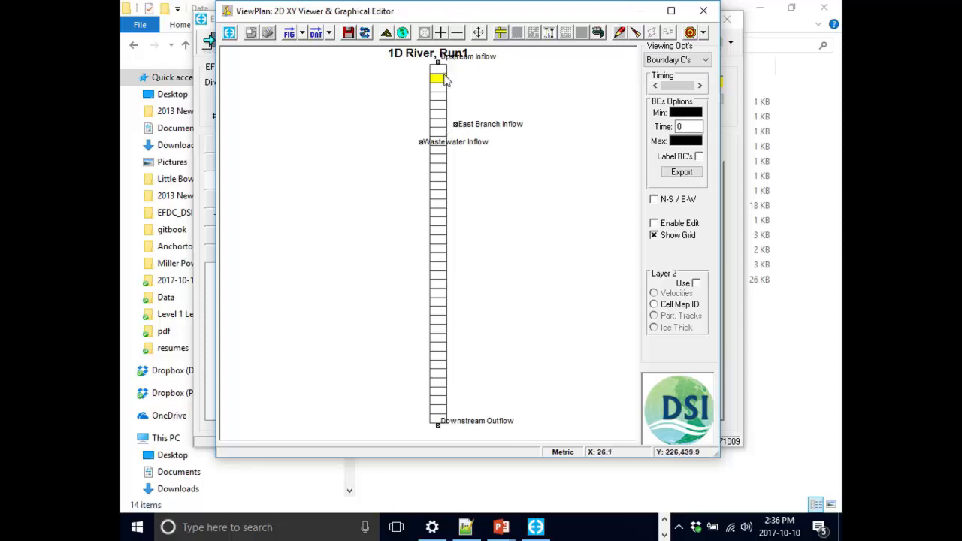
- Reopen the annotation display options for the plan view and start browsing for a data posting file
{"action": "left_click", "coordinate": [385, 33]}
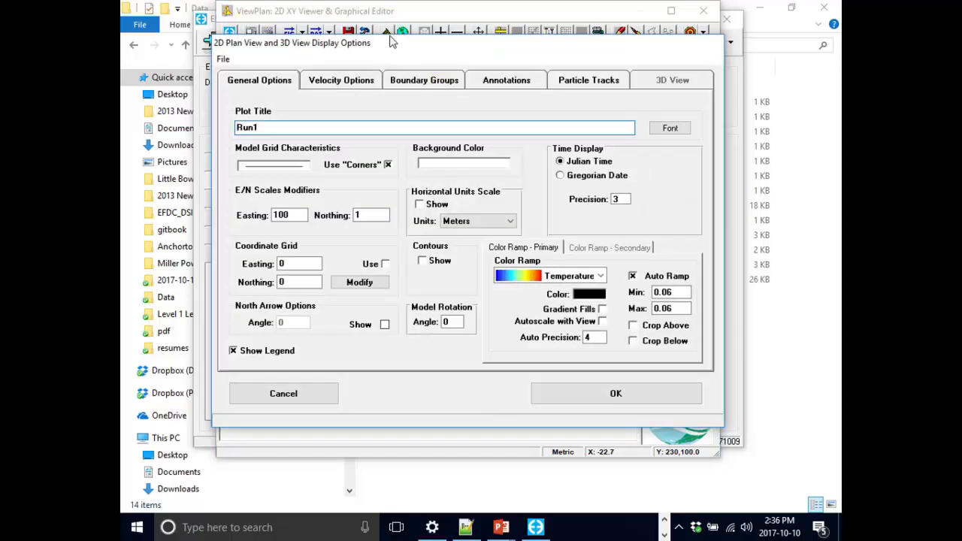
{"action": "left_click", "coordinate": [481, 105]}
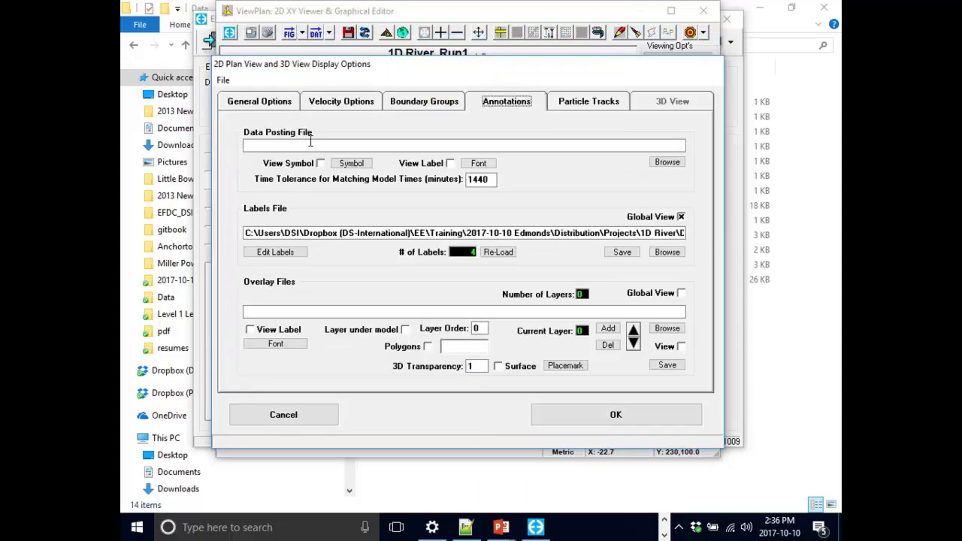
{"action": "left_click", "coordinate": [673, 166]}
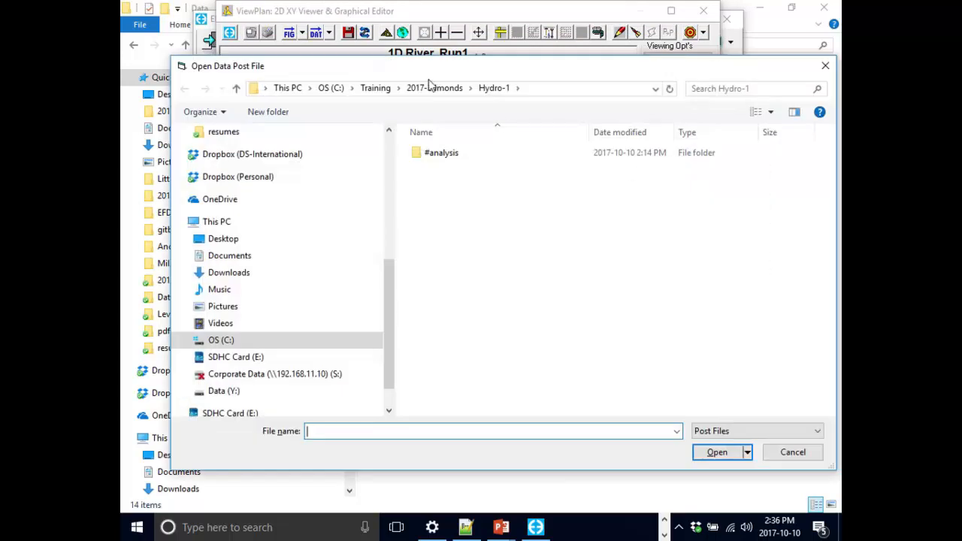
{"action": "left_click", "coordinate": [389, 173]}
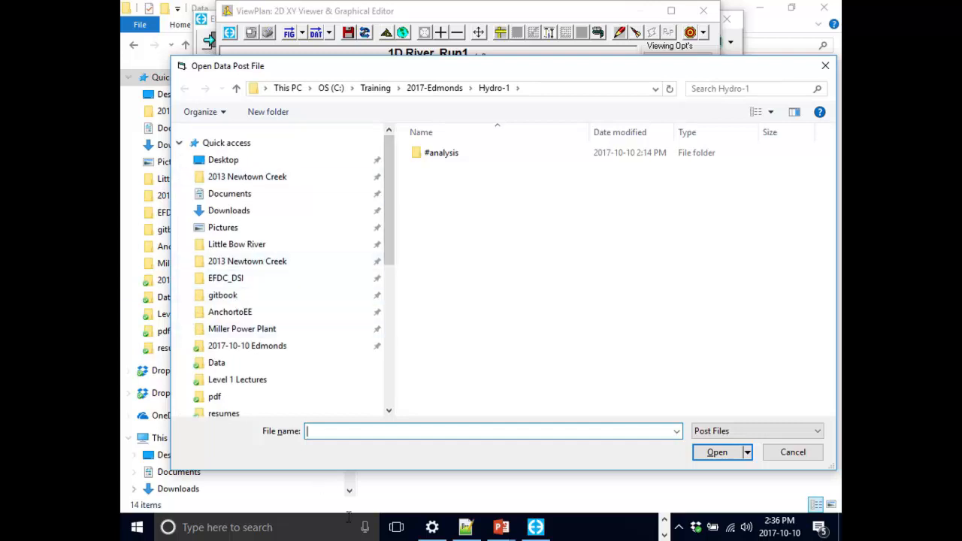
- Switch to the 1D River Data folder, open 1DRiverLabels.dat in Notepad++ and examine its coordinate and label columns
{"action": "key", "text": "alt+Tab"}
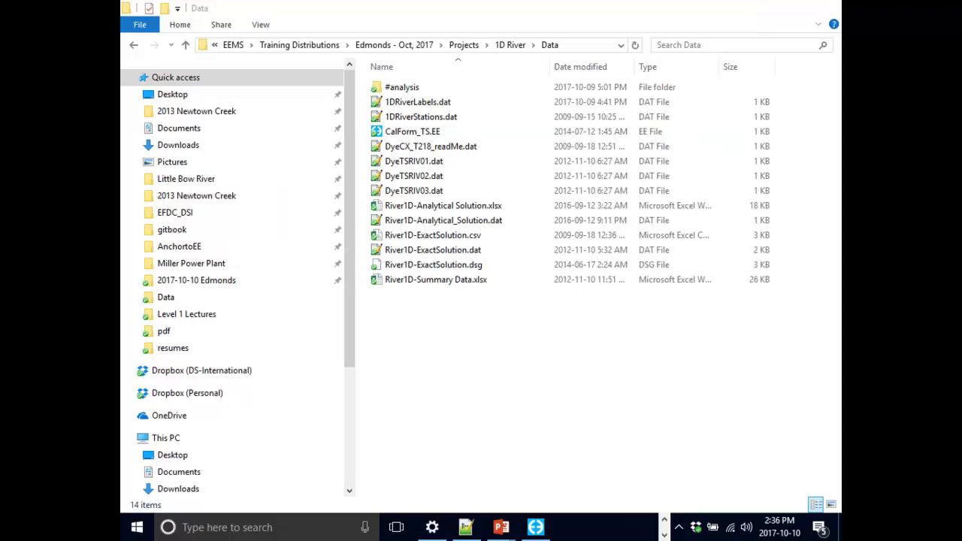
{"action": "left_click", "coordinate": [436, 108]}
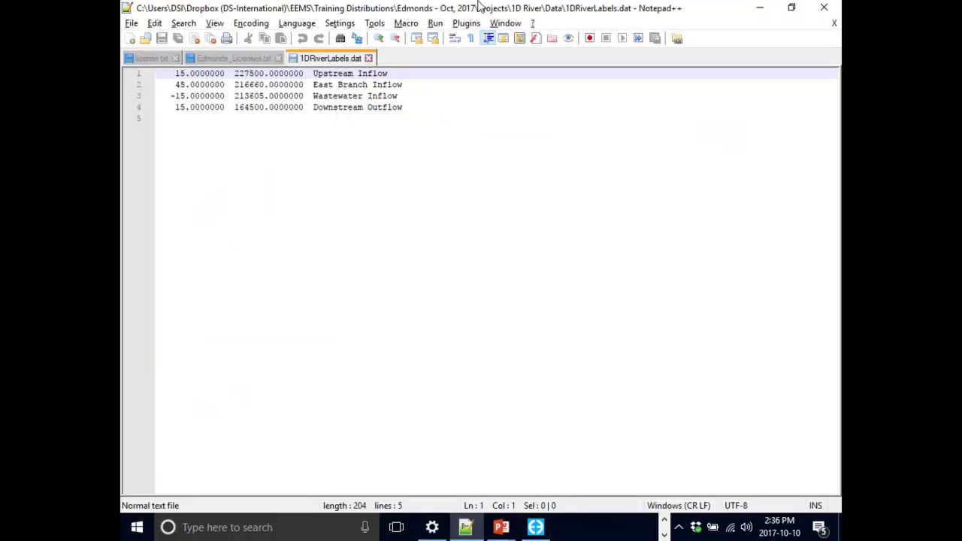
{"action": "left_click_drag", "start_coordinate": [481, 14], "coordinate": [488, 43]}
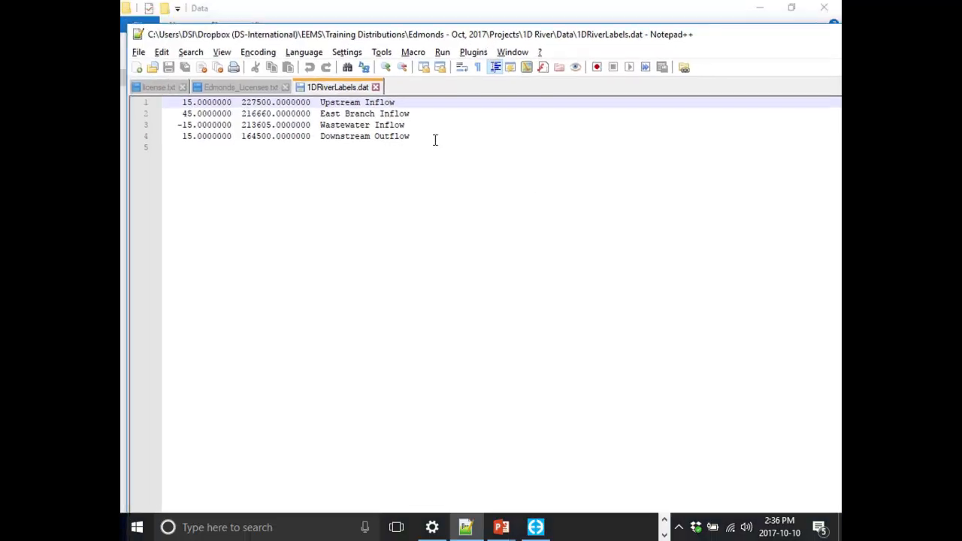
{"action": "left_click_drag", "start_coordinate": [423, 134], "coordinate": [132, 105]}
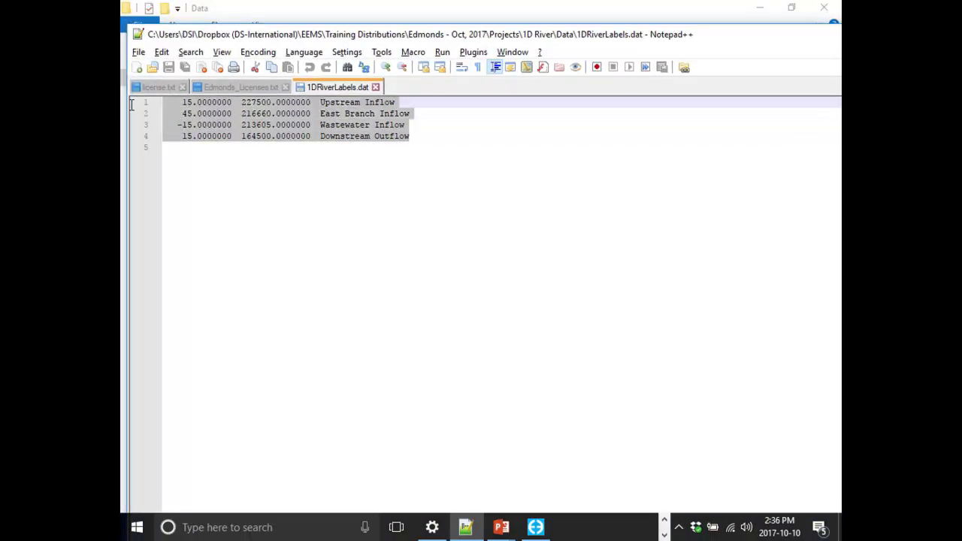
{"action": "left_click", "coordinate": [193, 104]}
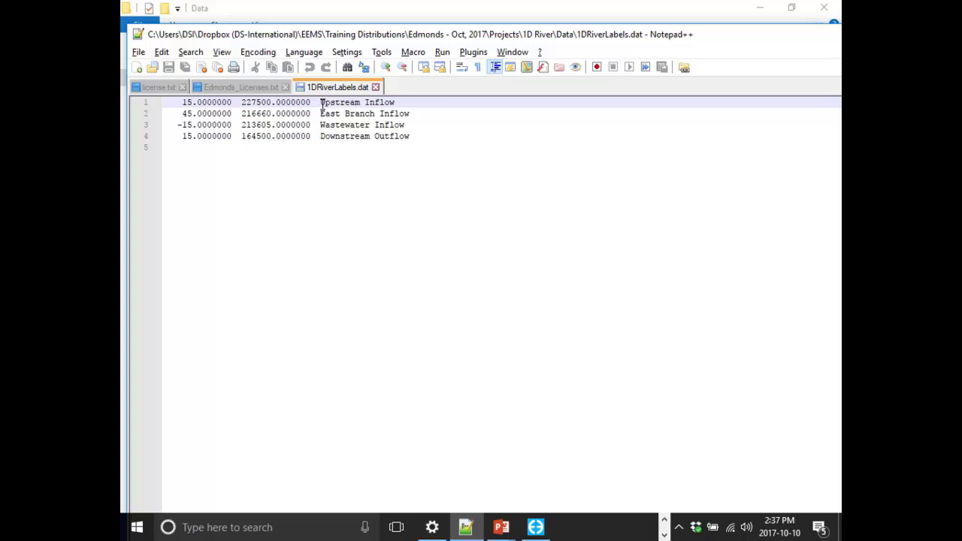
{"action": "left_click_drag", "start_coordinate": [320, 102], "coordinate": [392, 106]}
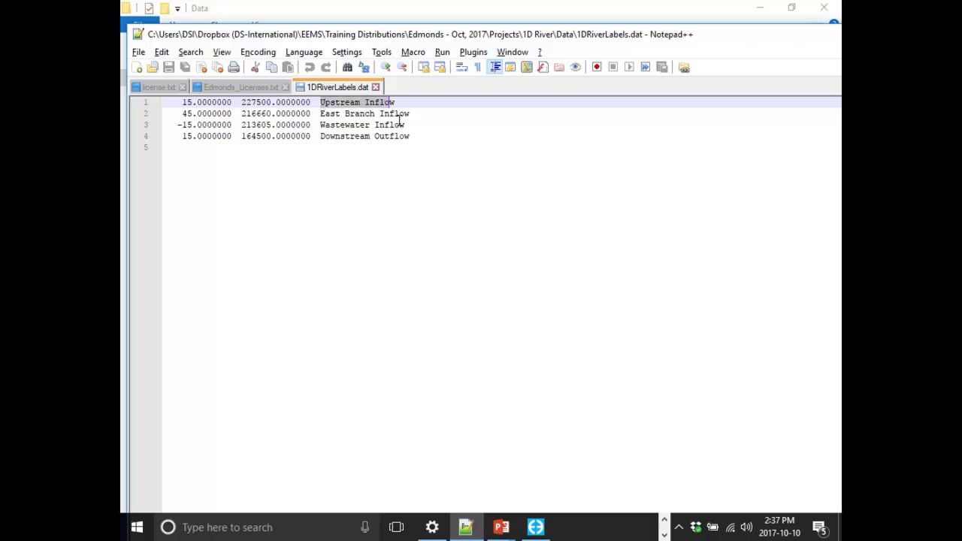
{"action": "left_click", "coordinate": [349, 126]}
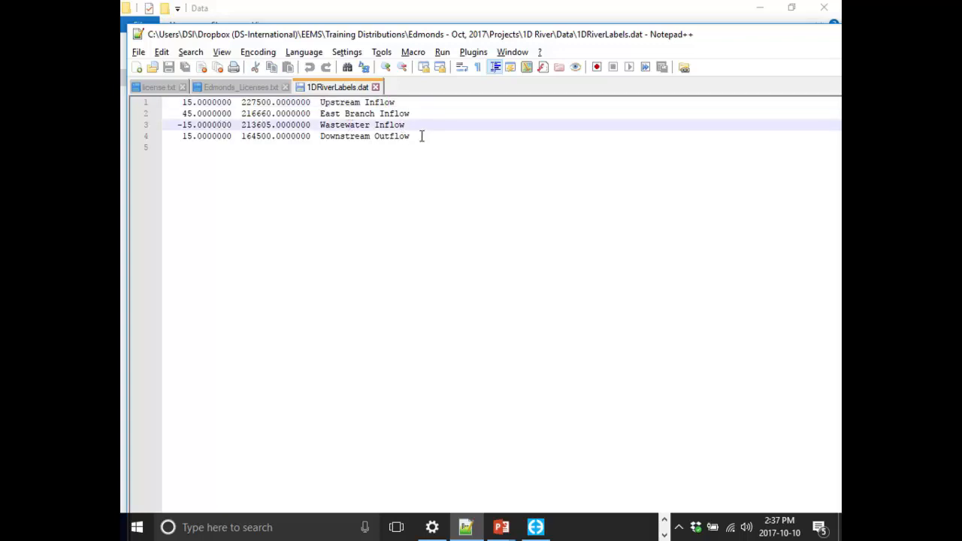
{"action": "left_click", "coordinate": [422, 136]}
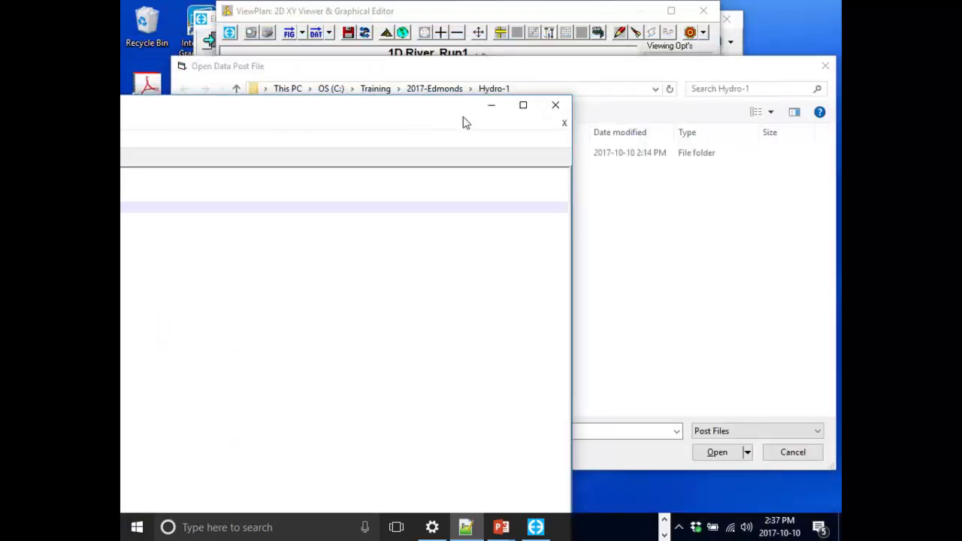
{"action": "left_click", "coordinate": [488, 108]}
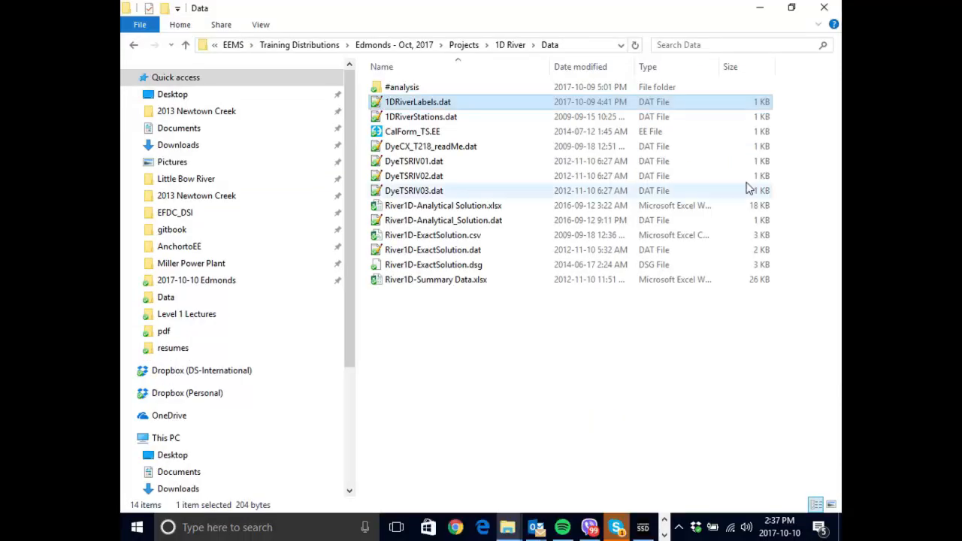
- Open 1DRiverStations.dat from the Data folder and examine its station coordinates and names
{"action": "left_click", "coordinate": [420, 117]}
{"action": "double_click", "coordinate": [458, 118]}
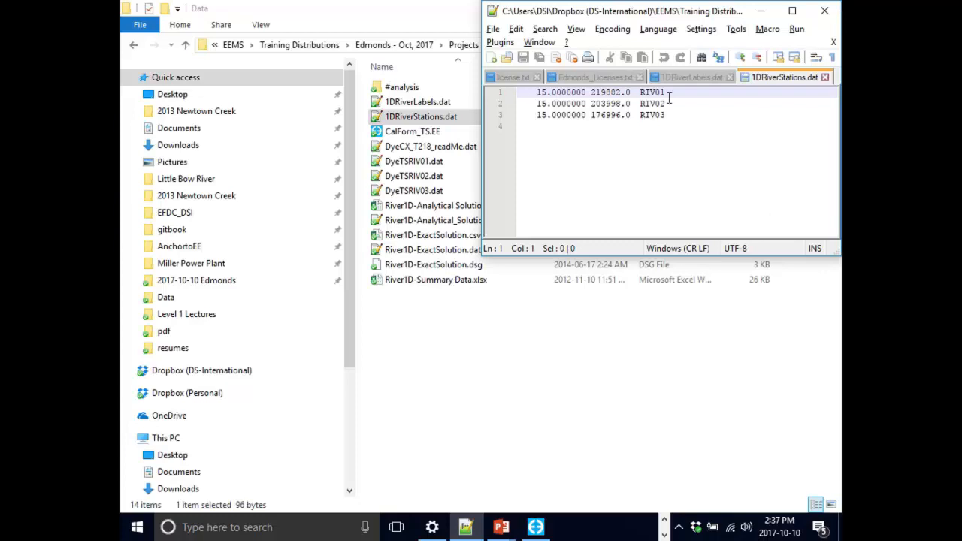
{"action": "left_click_drag", "start_coordinate": [696, 20], "coordinate": [449, 57]}
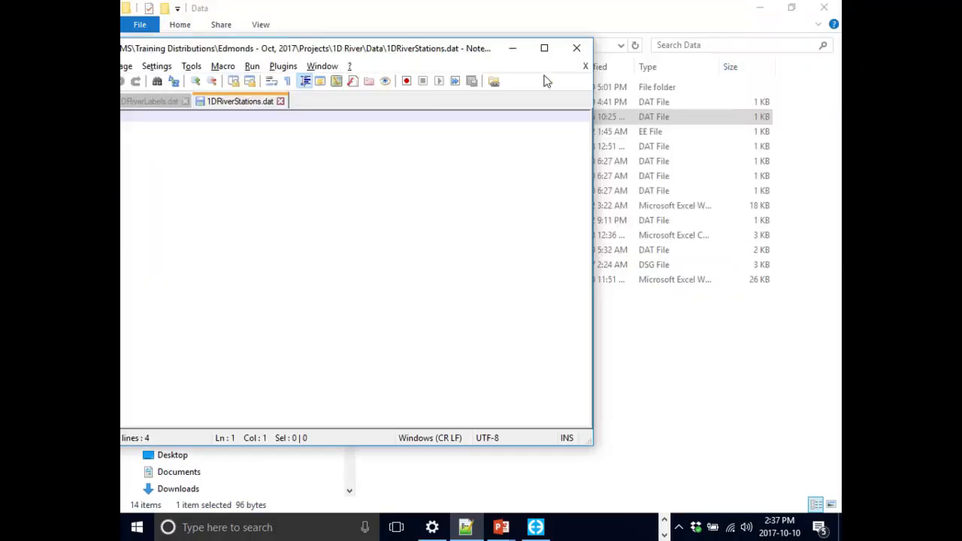
{"action": "left_click", "coordinate": [514, 52]}
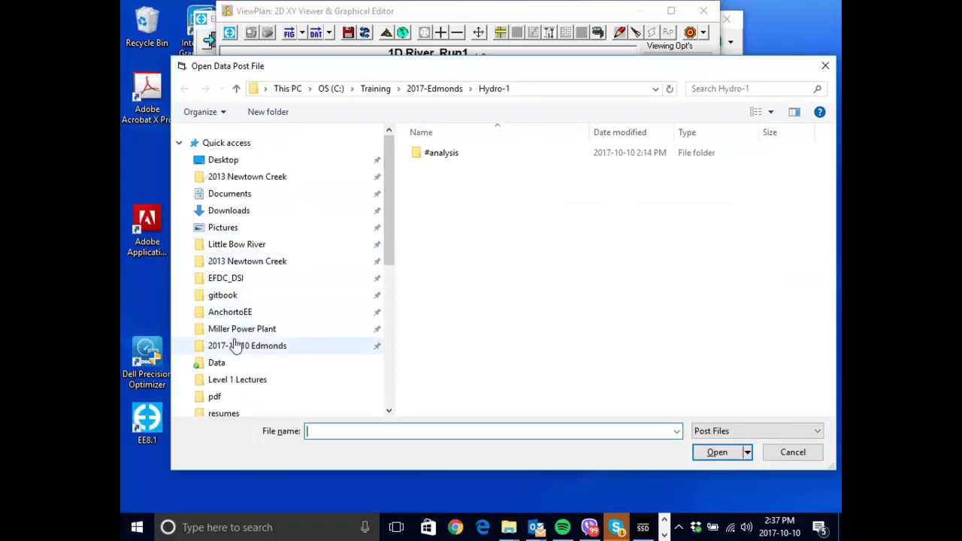
- Load 1DRiverStations.dat from the Edmonds 1D River Data folder as the data posting file and show its symbols and labels in the plan view
{"action": "left_click", "coordinate": [258, 352]}
{"action": "double_click", "coordinate": [445, 154]}
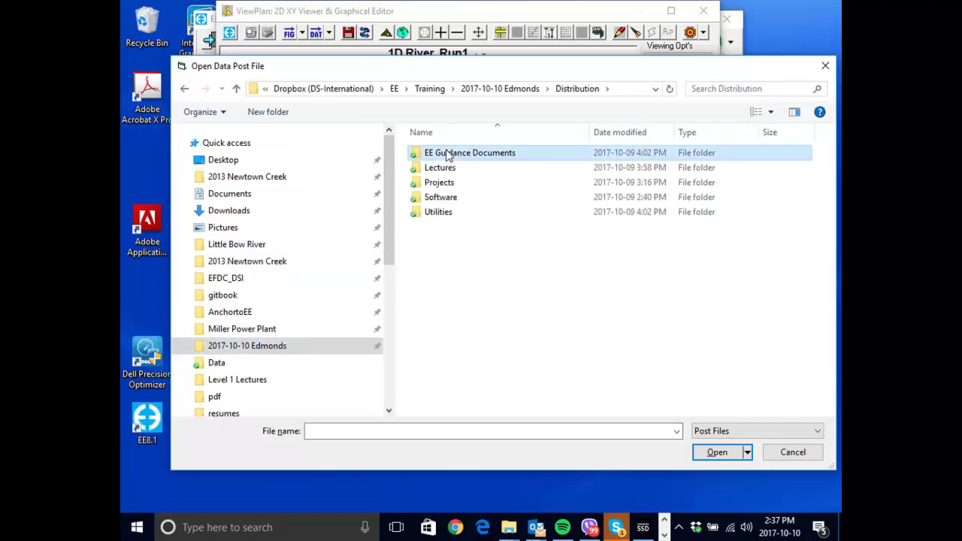
{"action": "double_click", "coordinate": [440, 183]}
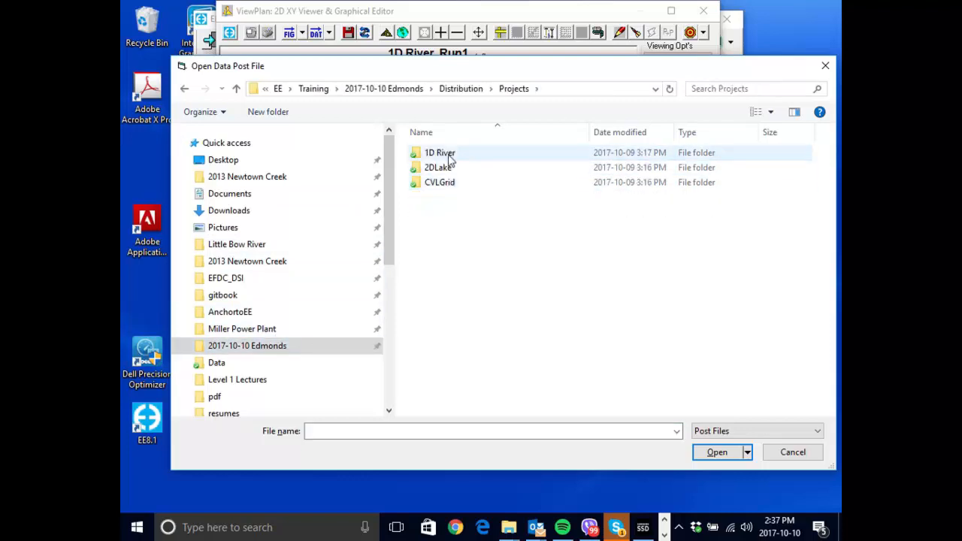
{"action": "double_click", "coordinate": [448, 154]}
{"action": "double_click", "coordinate": [448, 154]}
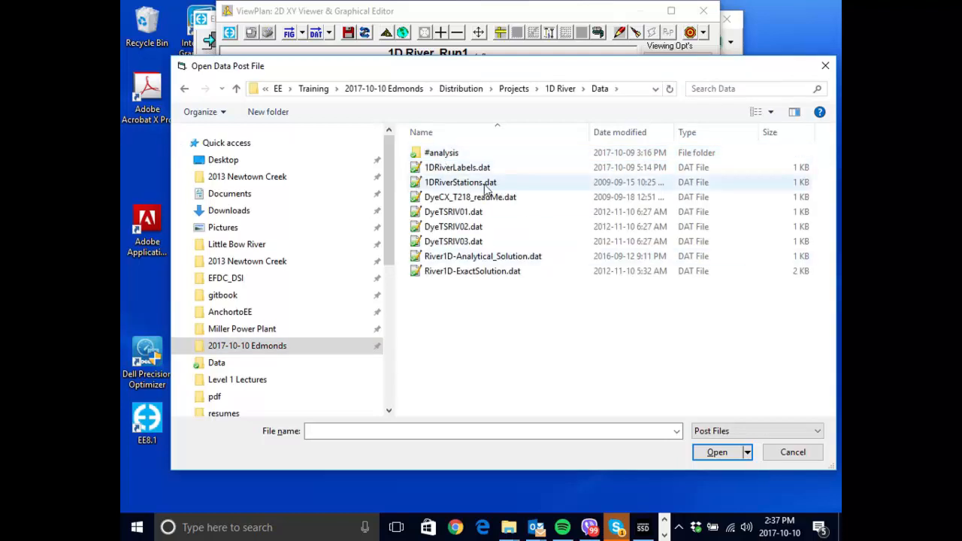
{"action": "double_click", "coordinate": [484, 183]}
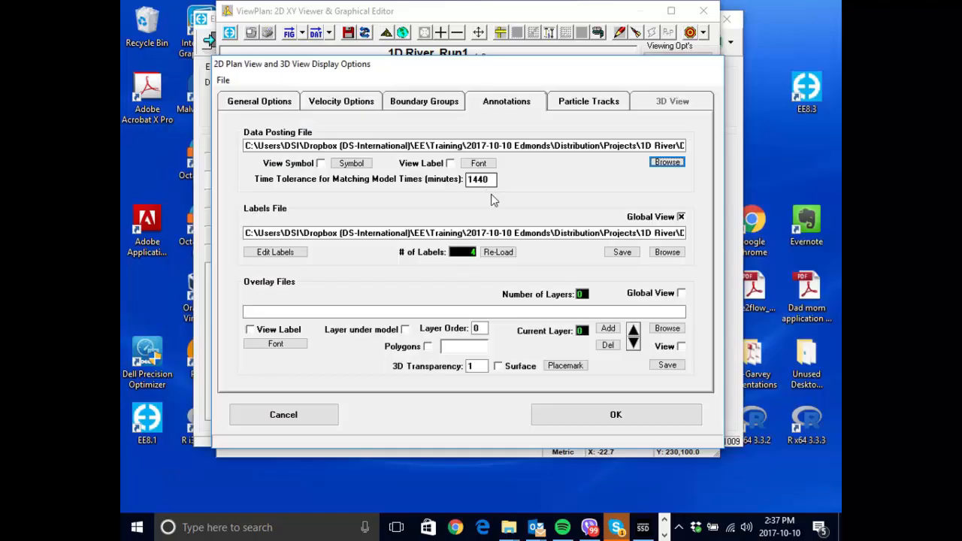
{"action": "left_click", "coordinate": [450, 164]}
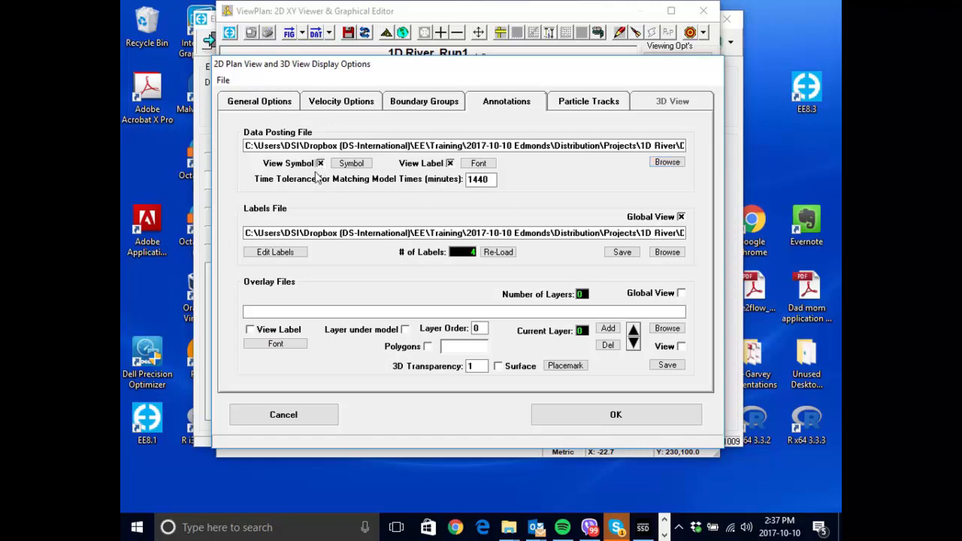
{"action": "left_click", "coordinate": [664, 425]}
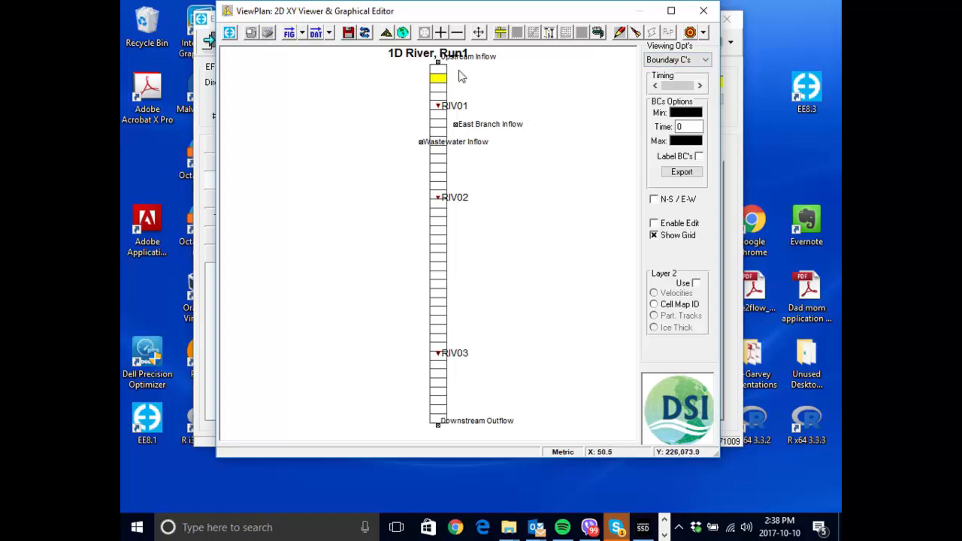
- Enable editing in the plan view and create a new boundary group with the ID Upstream in the uppermost river cell
{"action": "right_click", "coordinate": [436, 76]}
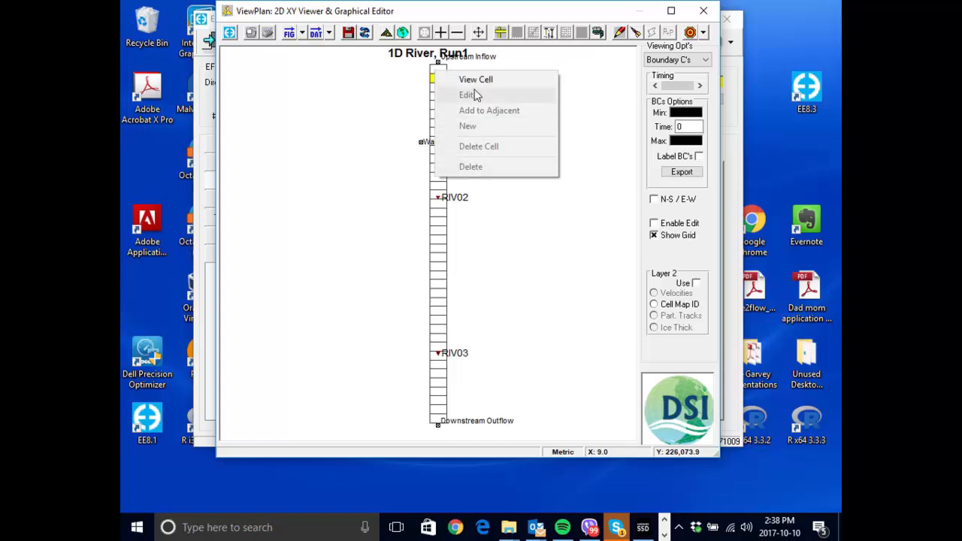
{"action": "left_click", "coordinate": [597, 119]}
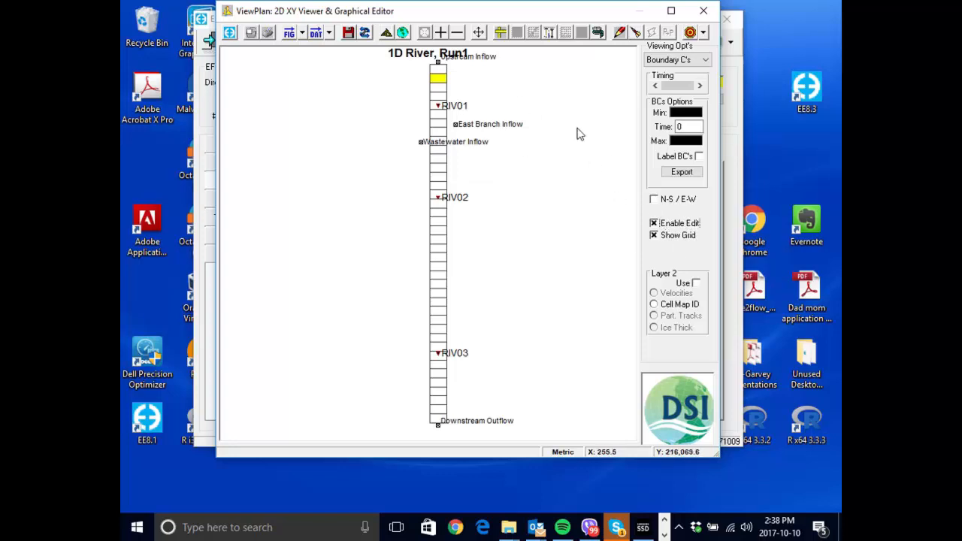
{"action": "right_click", "coordinate": [436, 75]}
{"action": "right_click", "coordinate": [437, 68]}
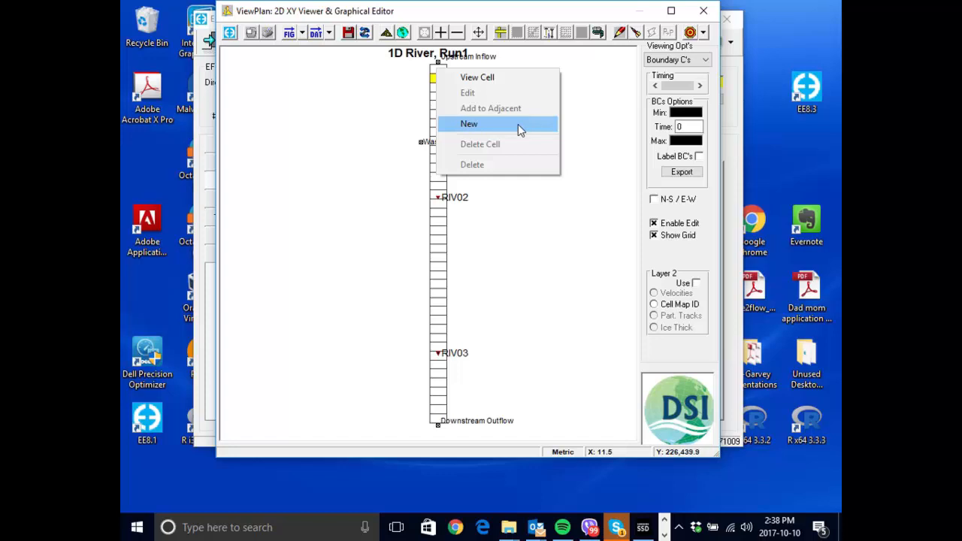
{"action": "left_click", "coordinate": [518, 130]}
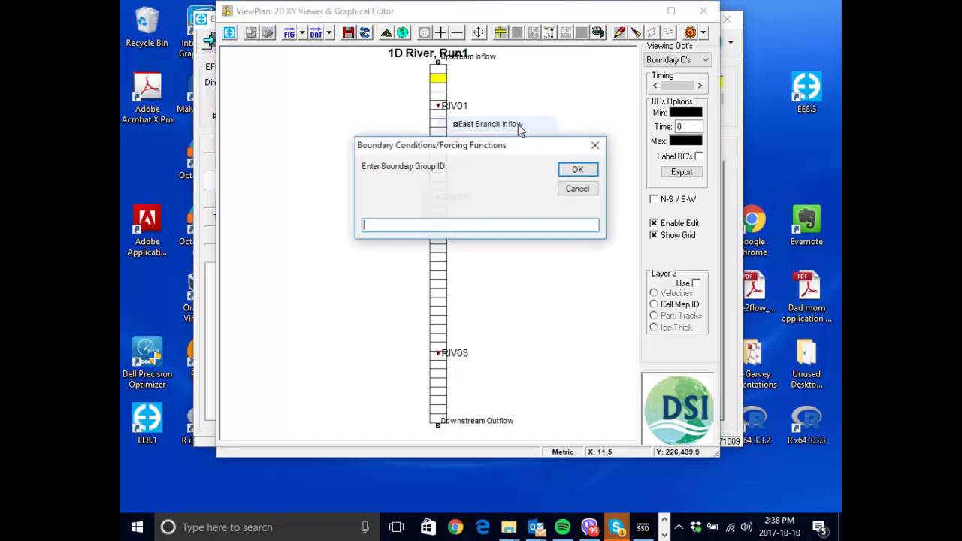
{"action": "left_click_drag", "start_coordinate": [518, 146], "coordinate": [494, 199]}
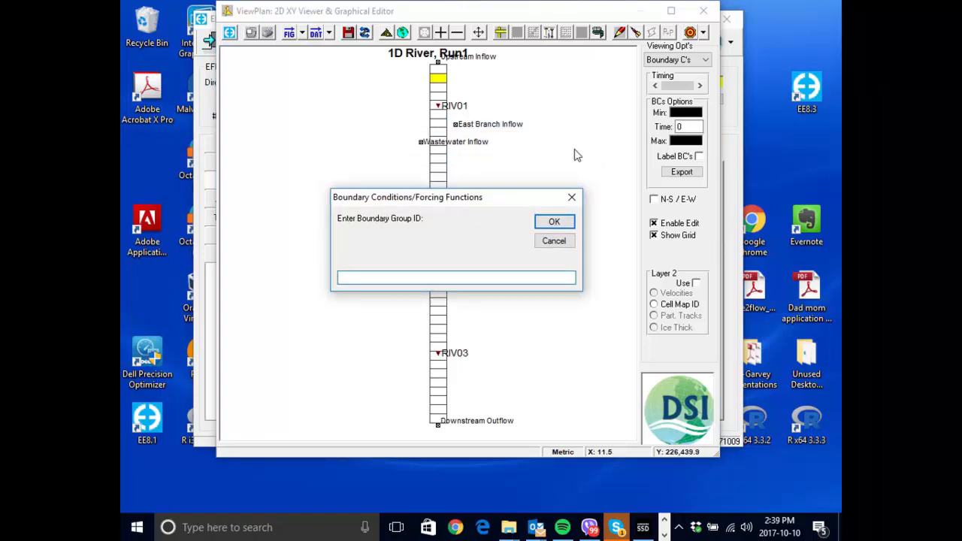
{"action": "type", "text": "Upstream"}
{"action": "left_click_drag", "start_coordinate": [476, 206], "coordinate": [474, 184]}
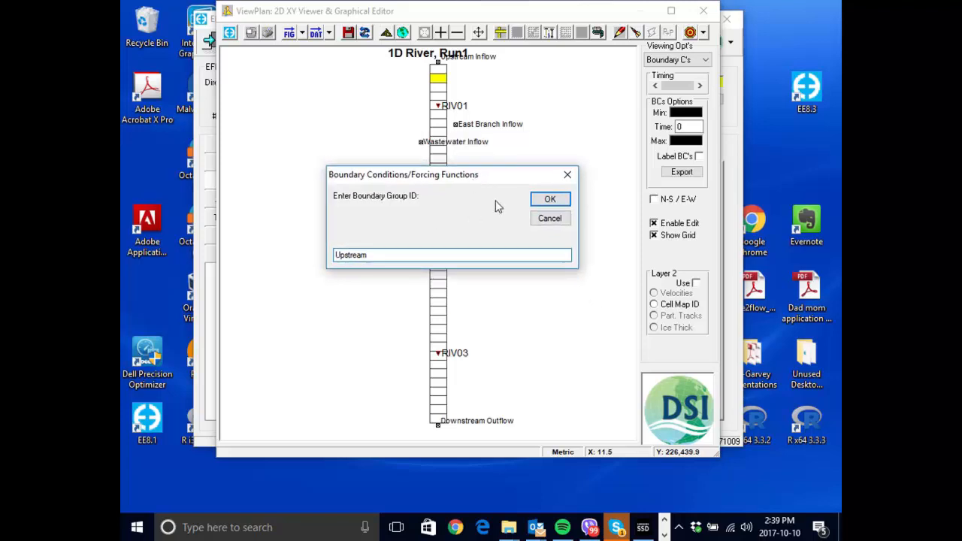
{"action": "left_click", "coordinate": [551, 199]}
- Set the boundary type of the new Upstream group to 1 - Flow
{"action": "left_click_drag", "start_coordinate": [491, 139], "coordinate": [484, 175]}
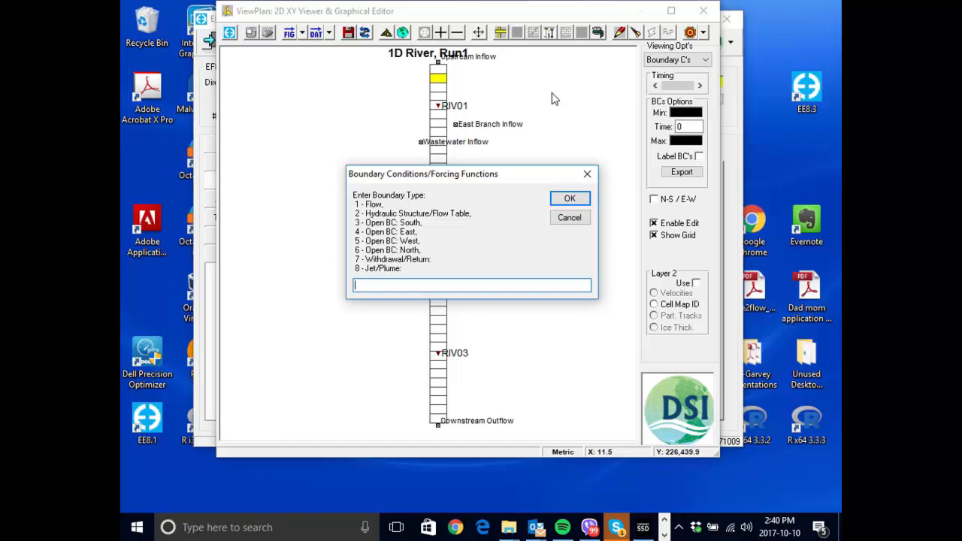
{"action": "left_click_drag", "start_coordinate": [498, 178], "coordinate": [454, 195]}
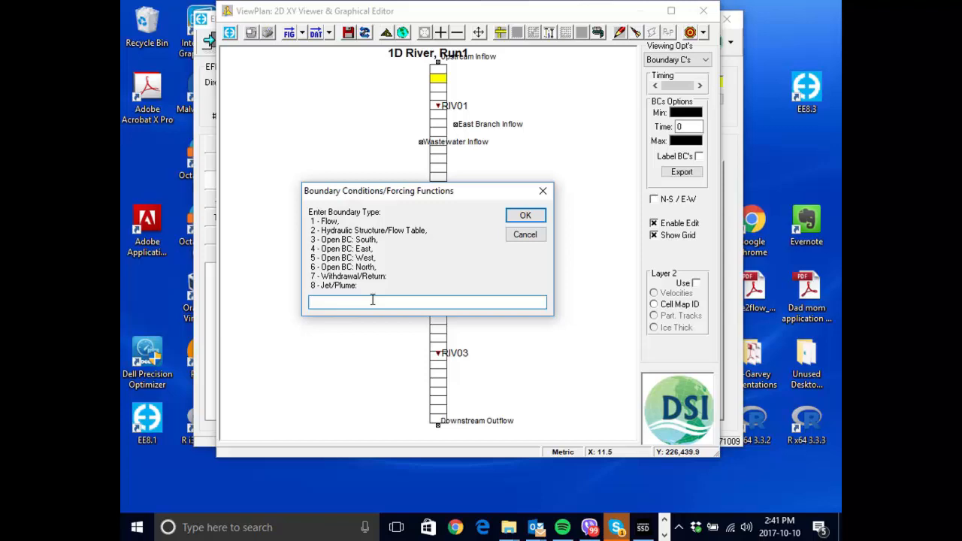
{"action": "type", "text": "1"}
{"action": "left_click", "coordinate": [523, 217]}
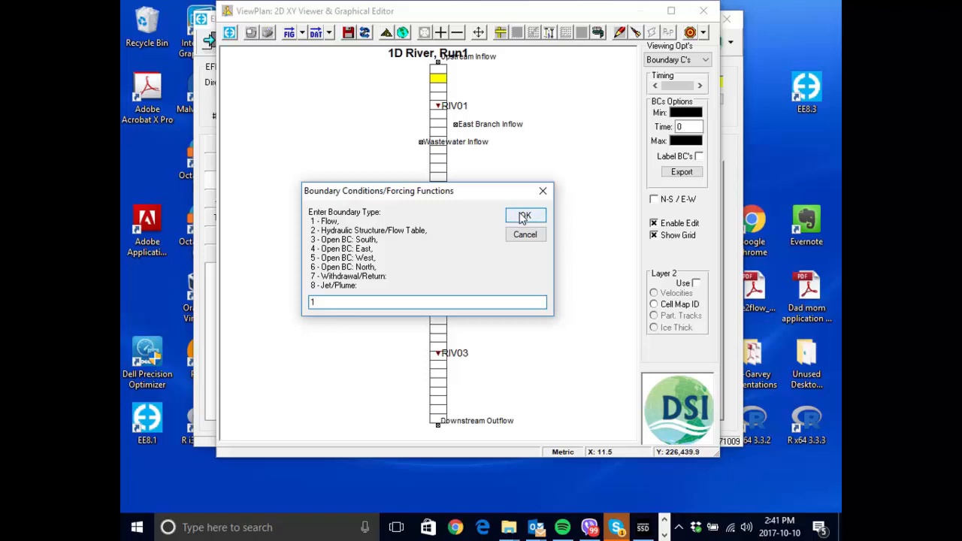
{"action": "left_click", "coordinate": [524, 217]}
- Check the Upstream group's ID and its L, I and J cell location, and accept the flow boundary properties
{"action": "mouse_move", "coordinate": [569, 27]}
{"action": "left_mouse_down"}
{"action": "mouse_move", "coordinate": [579, 12]}
{"action": "mouse_move", "coordinate": [577, 23]}
{"action": "left_mouse_up"}
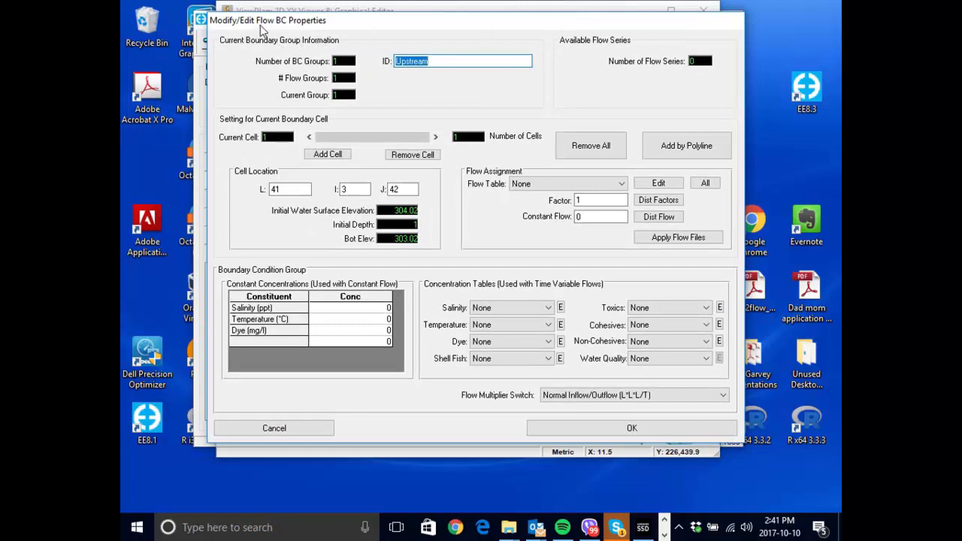
{"action": "left_click", "coordinate": [481, 60]}
{"action": "double_click", "coordinate": [283, 189]}
{"action": "key", "text": "Tab"}
{"action": "key", "text": "Tab"}
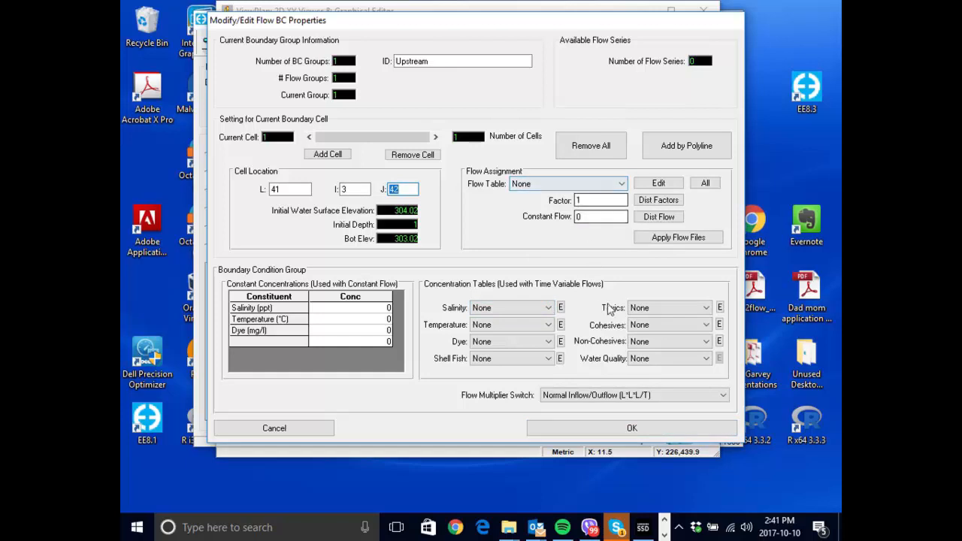
{"action": "left_click", "coordinate": [674, 435]}
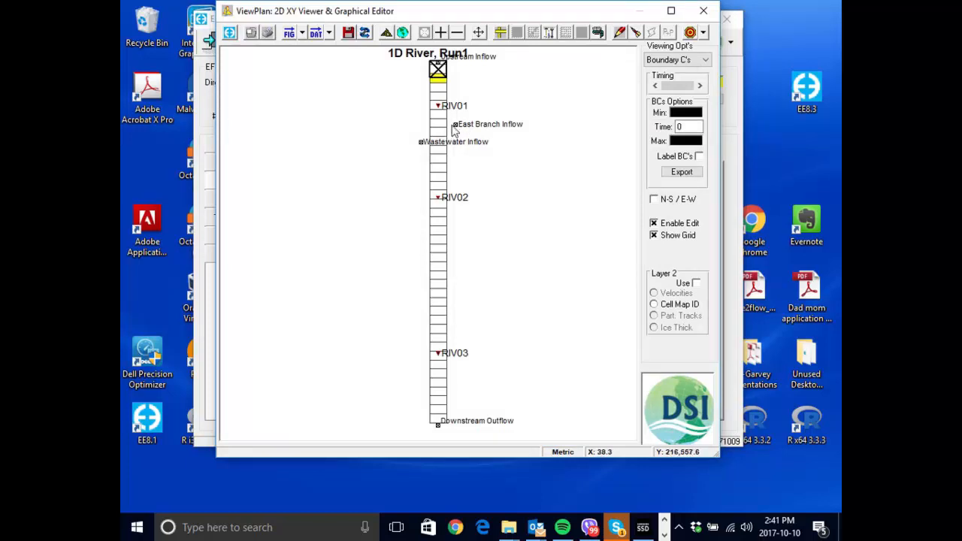
- Create a new boundary group with the ID East Branch and type 1 - Flow in the river cell beside the East Branch Inflow label
{"action": "left_click", "coordinate": [440, 130]}
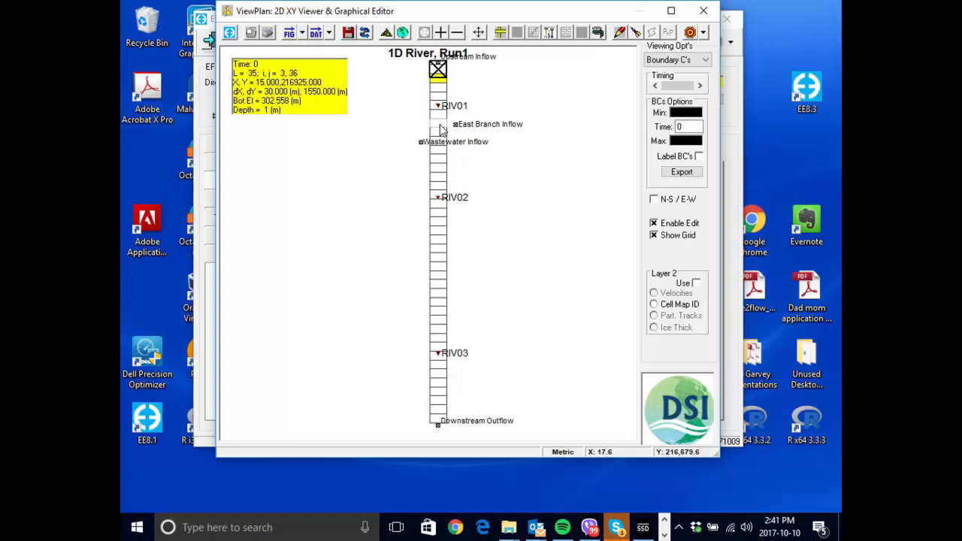
{"action": "right_click", "coordinate": [440, 129]}
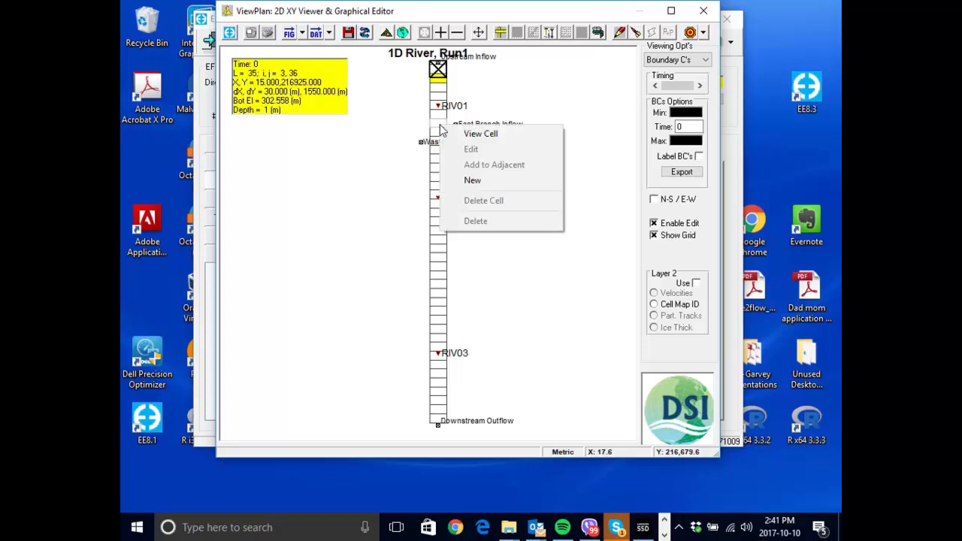
{"action": "left_click", "coordinate": [516, 180]}
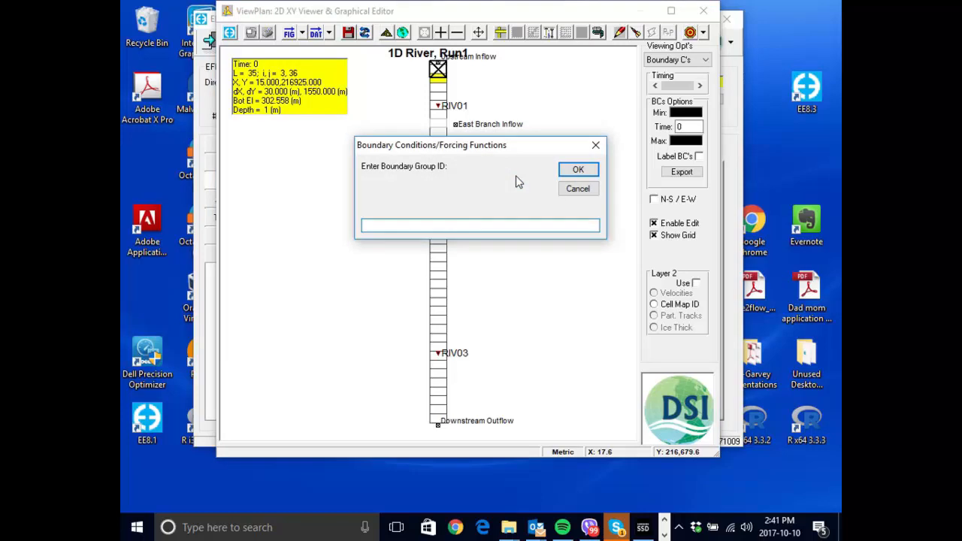
{"action": "type", "text": "East Branch"}
{"action": "key", "text": "Return"}
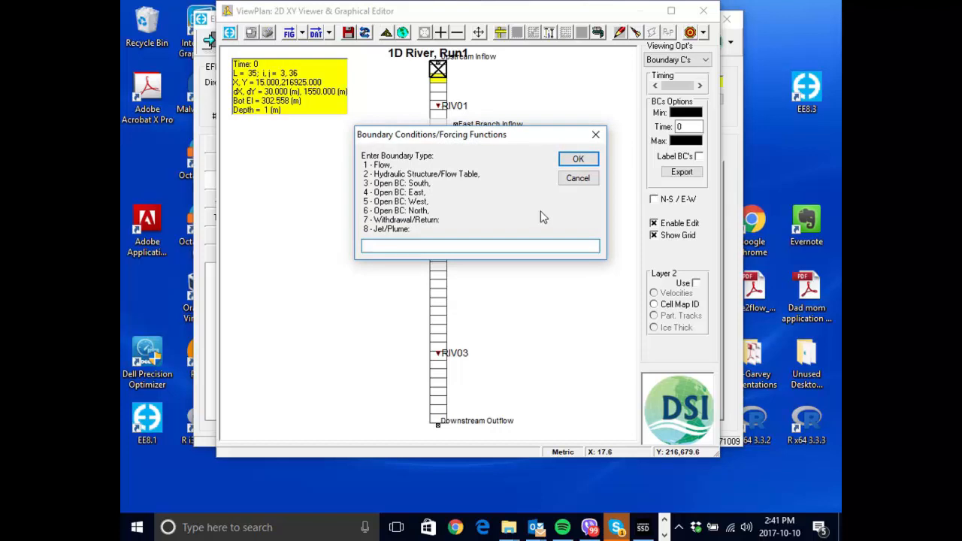
{"action": "type", "text": "1"}
{"action": "left_click", "coordinate": [577, 160]}
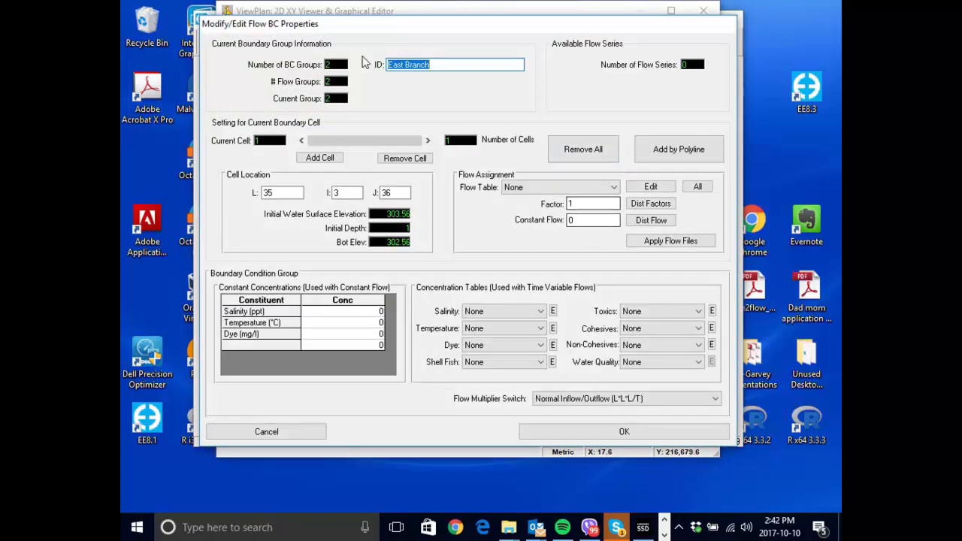
- Check the East Branch group's ID, cell location and flow table assignment, and accept the flow boundary properties
{"action": "left_click", "coordinate": [457, 65]}
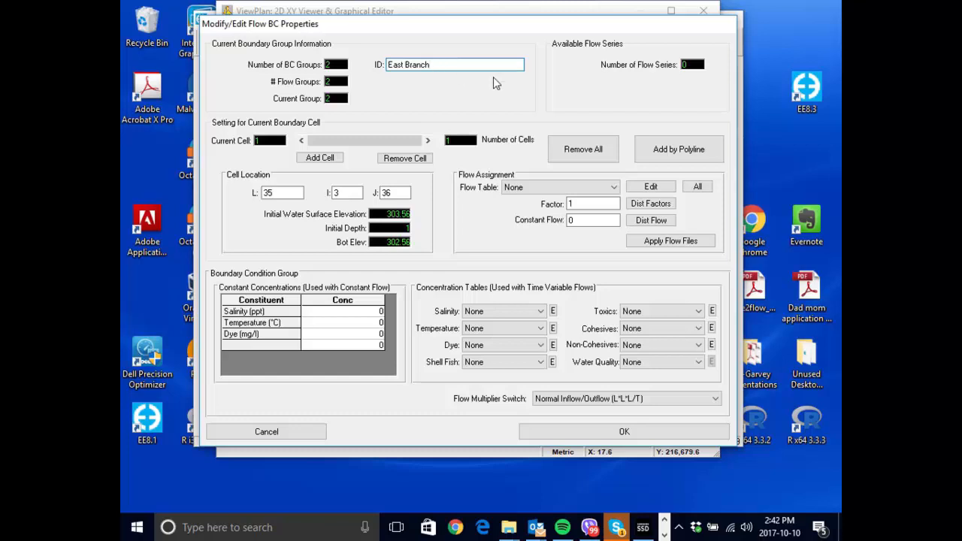
{"action": "key", "text": "Tab"}
{"action": "key", "text": "Tab"}
{"action": "key", "text": "Tab"}
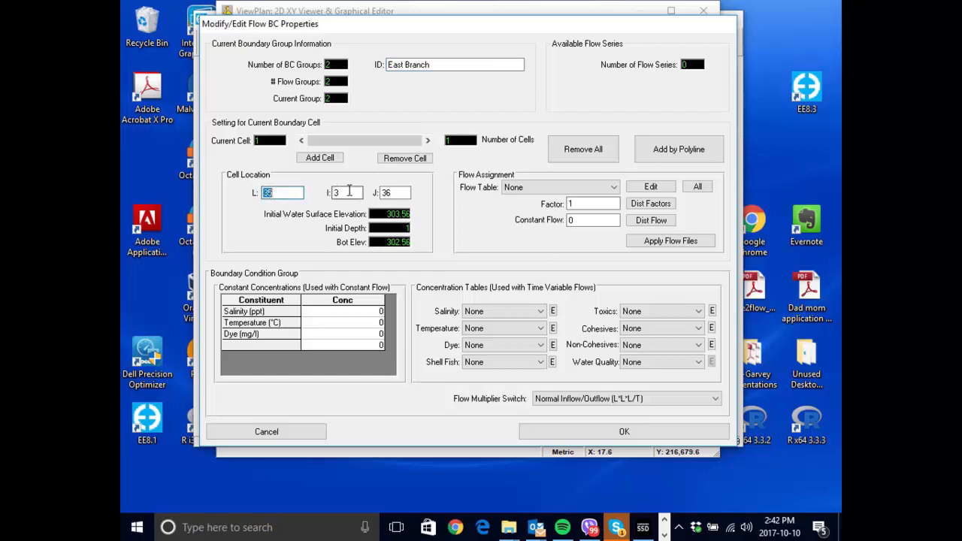
{"action": "left_click", "coordinate": [596, 187]}
{"action": "left_click", "coordinate": [596, 187]}
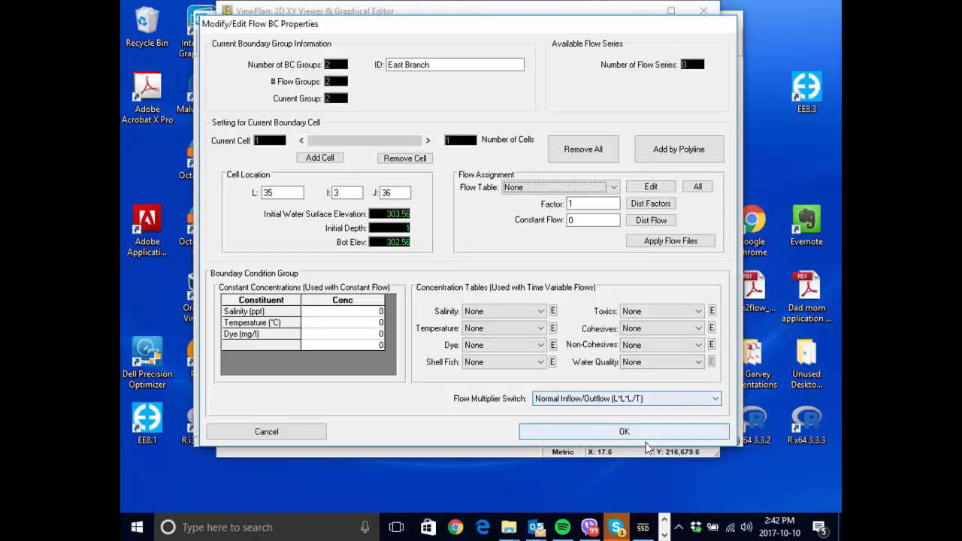
{"action": "left_click", "coordinate": [709, 435]}
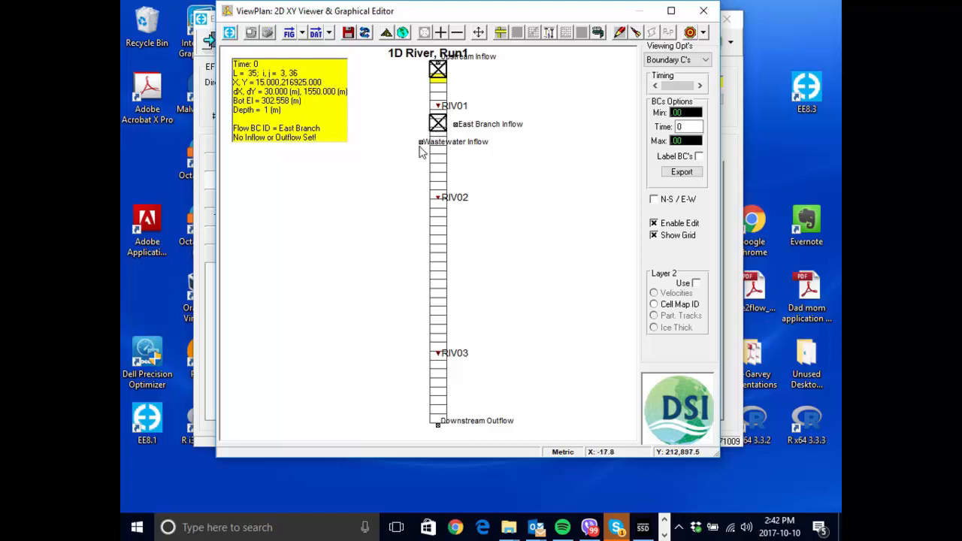
- Create a new boundary group with the ID WWTP in the river cell beside the Wastewater Inflow label
{"action": "left_click_drag", "start_coordinate": [393, 128], "coordinate": [463, 175]}
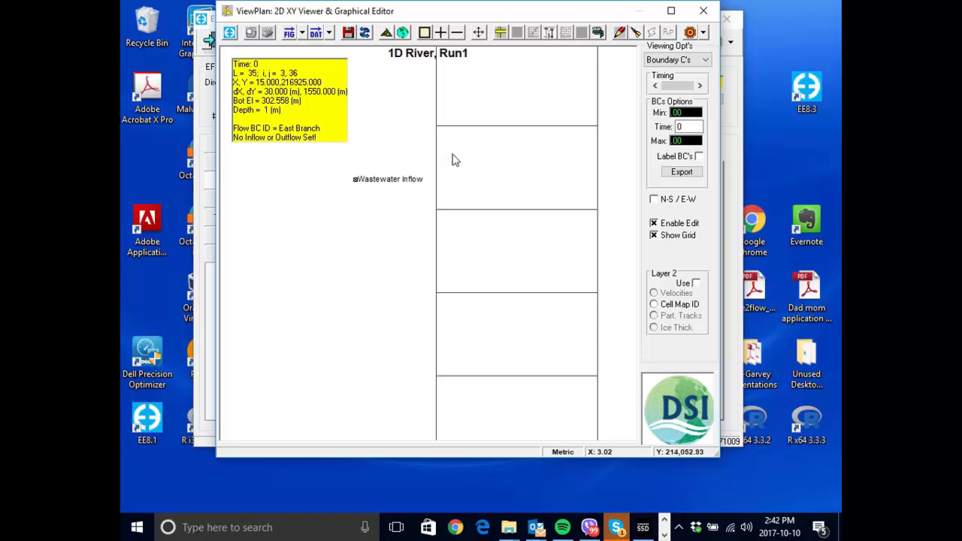
{"action": "key", "text": "Home"}
{"action": "left_click_drag", "start_coordinate": [404, 127], "coordinate": [454, 165]}
{"action": "scroll", "coordinate": [451, 225], "scroll_direction": "up", "scroll_amount": 2}
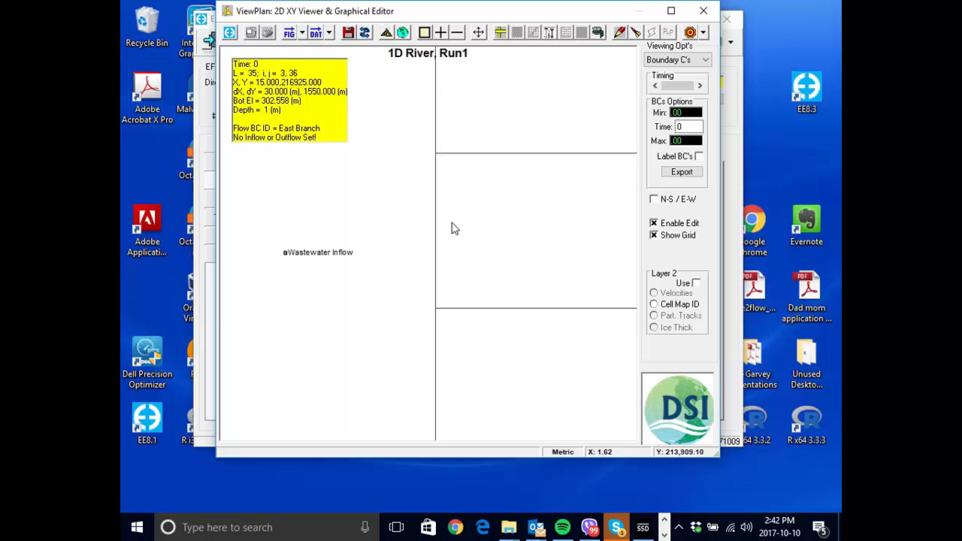
{"action": "scroll", "coordinate": [452, 225], "scroll_direction": "down", "scroll_amount": 4}
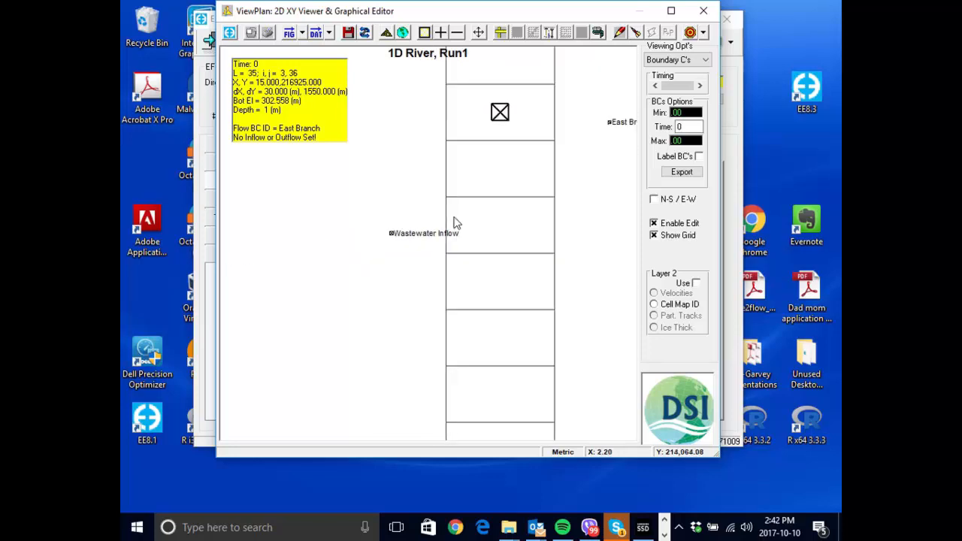
{"action": "scroll", "coordinate": [424, 176], "scroll_direction": "down", "scroll_amount": 4}
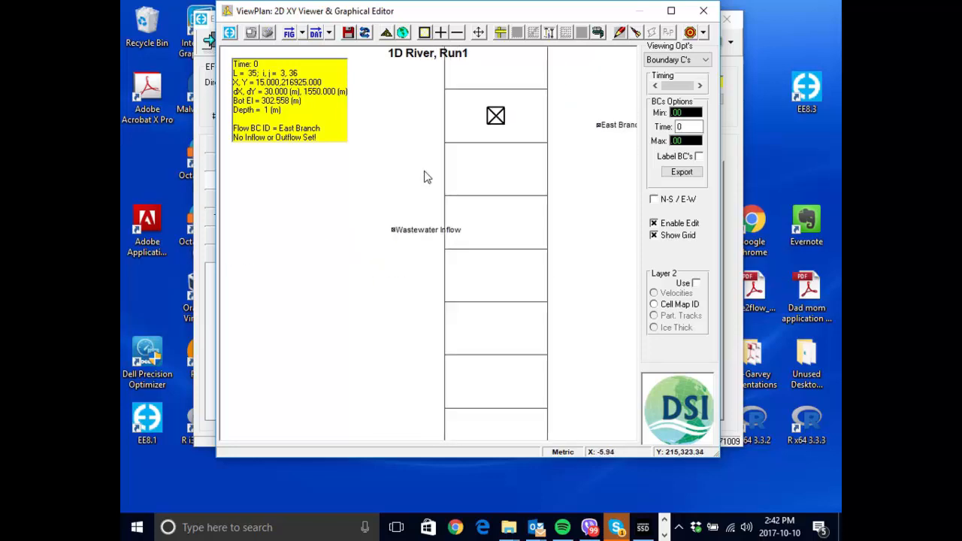
{"action": "scroll", "coordinate": [424, 177], "scroll_direction": "up", "scroll_amount": 2}
{"action": "scroll", "coordinate": [423, 176], "scroll_direction": "down", "scroll_amount": 2}
{"action": "scroll", "coordinate": [424, 177], "scroll_direction": "up", "scroll_amount": 3}
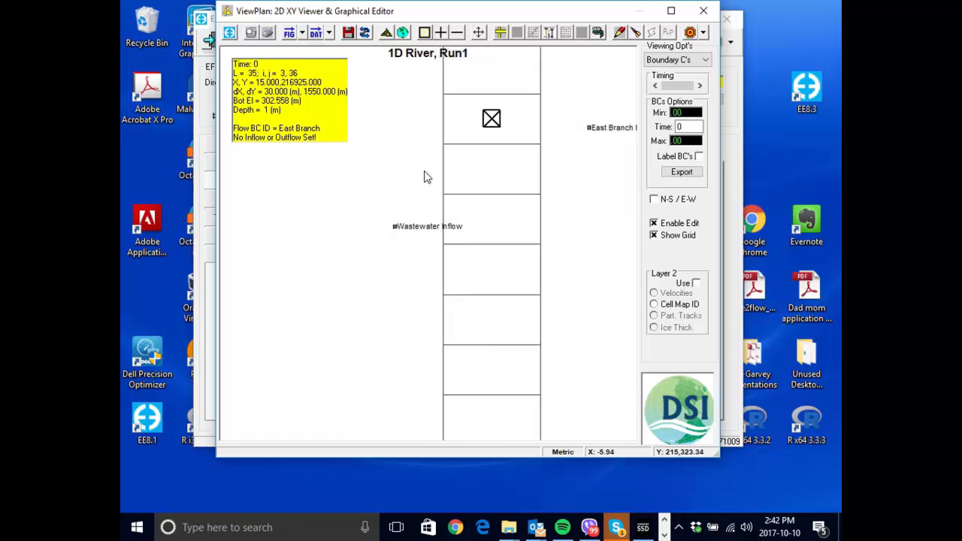
{"action": "right_click", "coordinate": [492, 221]}
{"action": "left_click", "coordinate": [539, 277]}
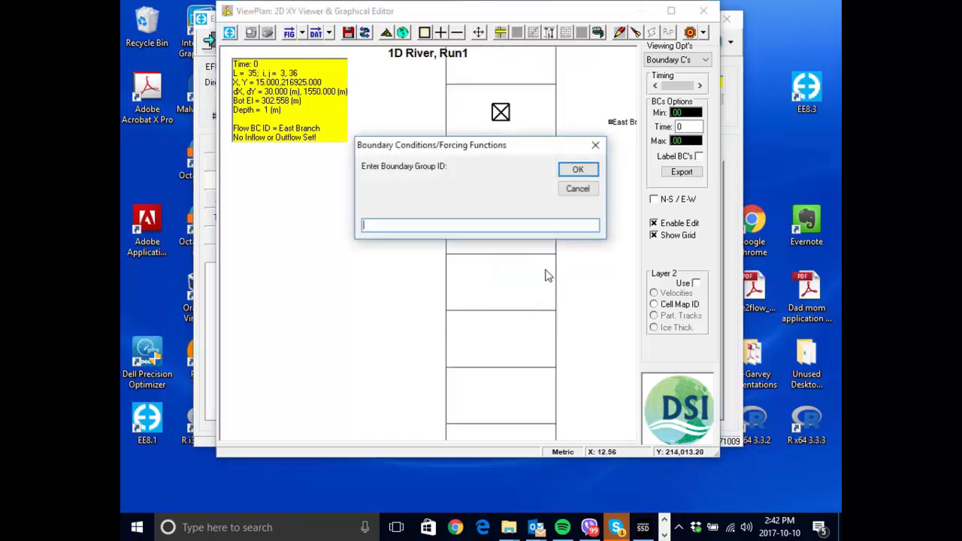
{"action": "type", "text": "WWTP"}
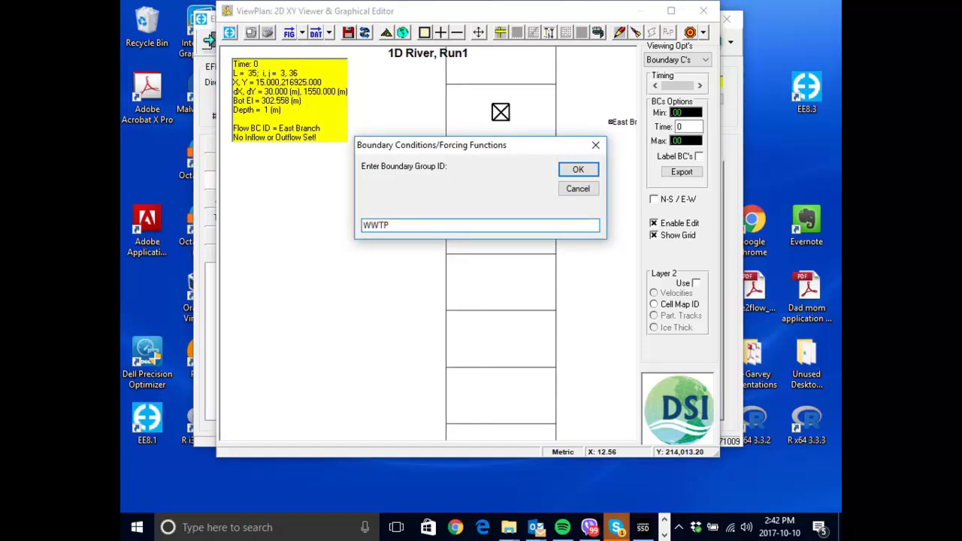
{"action": "key", "text": "Return"}
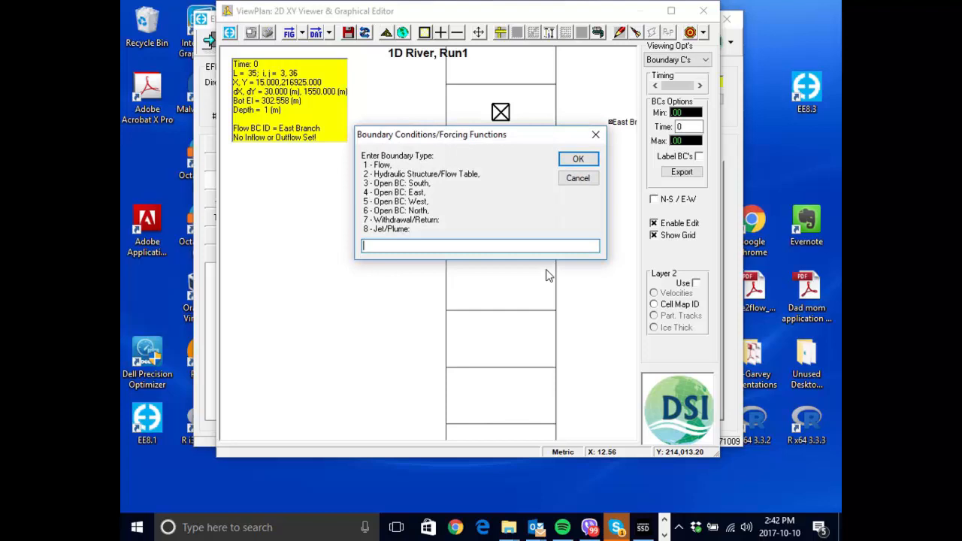
- Set the WWTP group's boundary type to 1 - Flow and accept its flow boundary properties
{"action": "type", "text": "1"}
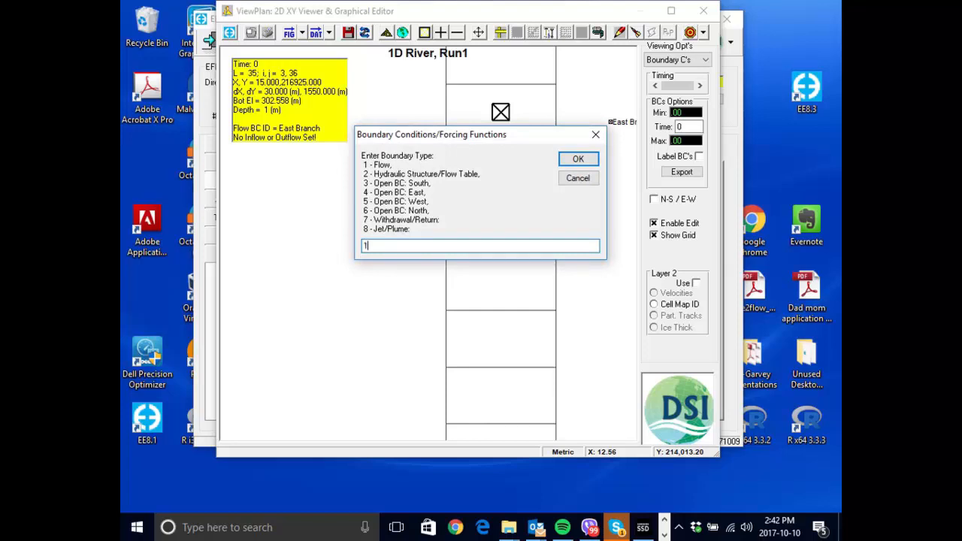
{"action": "left_click", "coordinate": [578, 159]}
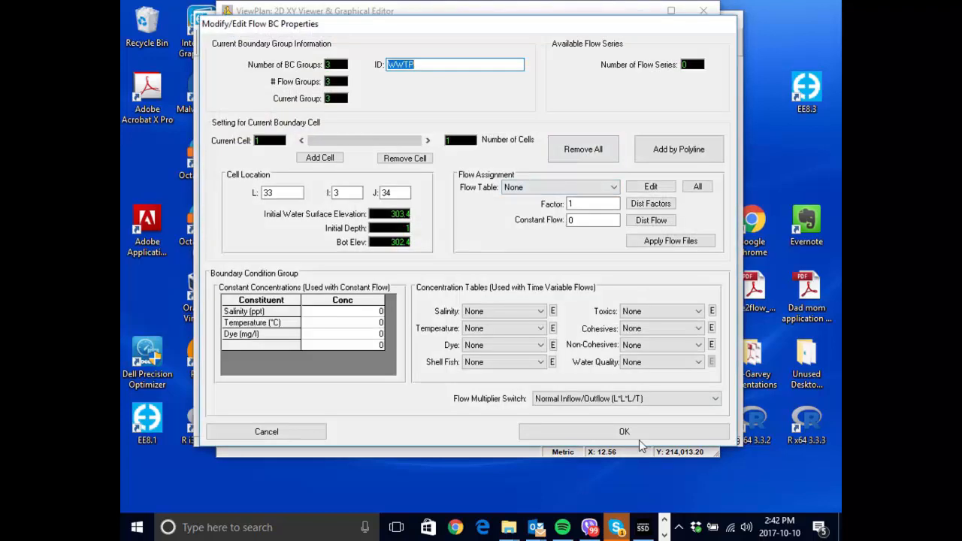
{"action": "left_click", "coordinate": [624, 431]}
- Create a new boundary group with the ID Downstream in the lowermost river cell at the Downstream Outflow label
{"action": "scroll", "coordinate": [393, 249], "scroll_direction": "down", "scroll_amount": 3}
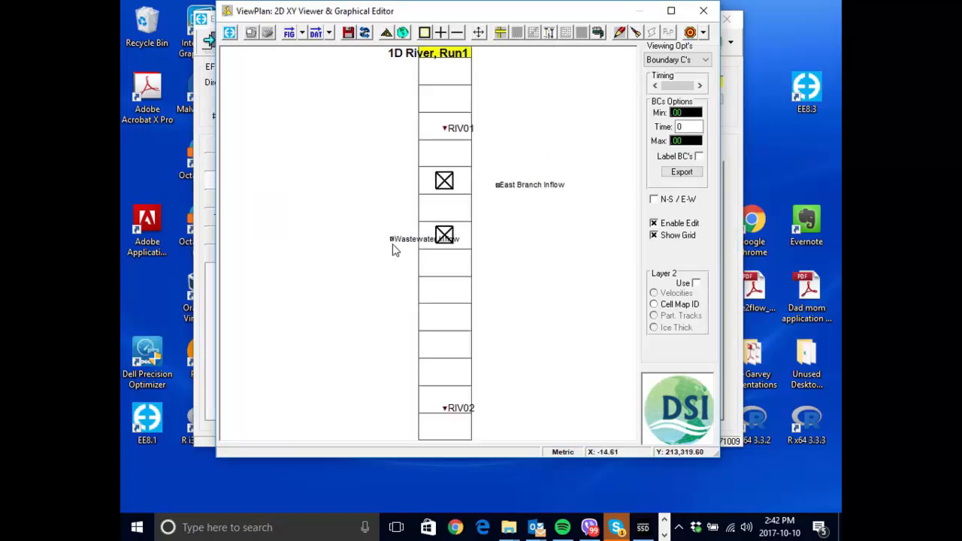
{"action": "scroll", "coordinate": [520, 257], "scroll_direction": "down", "scroll_amount": 1}
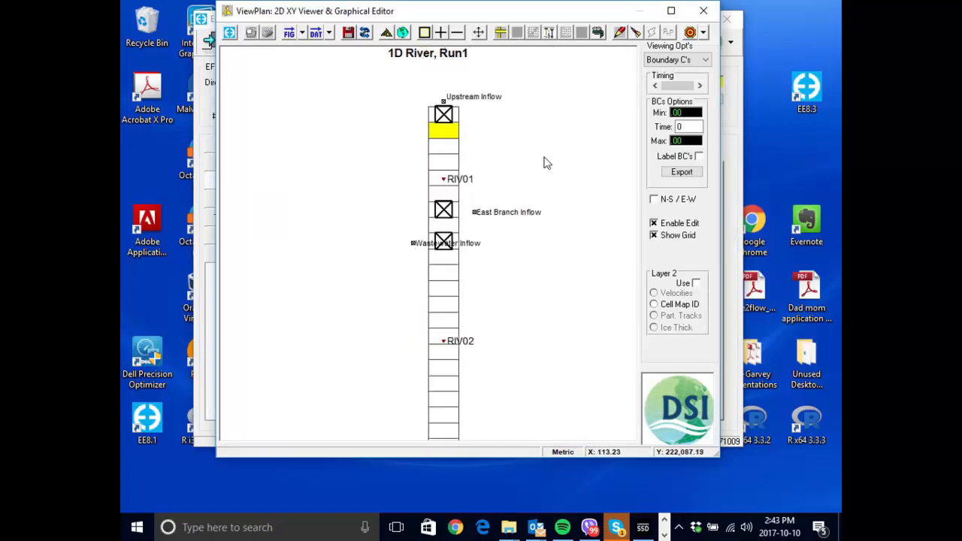
{"action": "scroll", "coordinate": [545, 166], "scroll_direction": "down", "scroll_amount": 2}
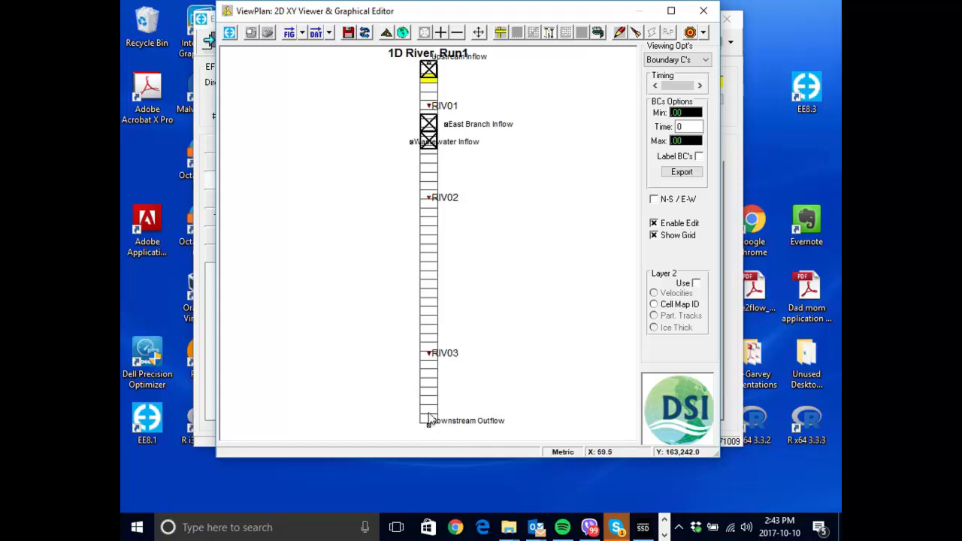
{"action": "left_click_drag", "start_coordinate": [441, 15], "coordinate": [345, 0]}
{"action": "right_click", "coordinate": [441, 479]}
{"action": "mouse_move", "coordinate": [485, 423]}
{"action": "left_click", "coordinate": [530, 410]}
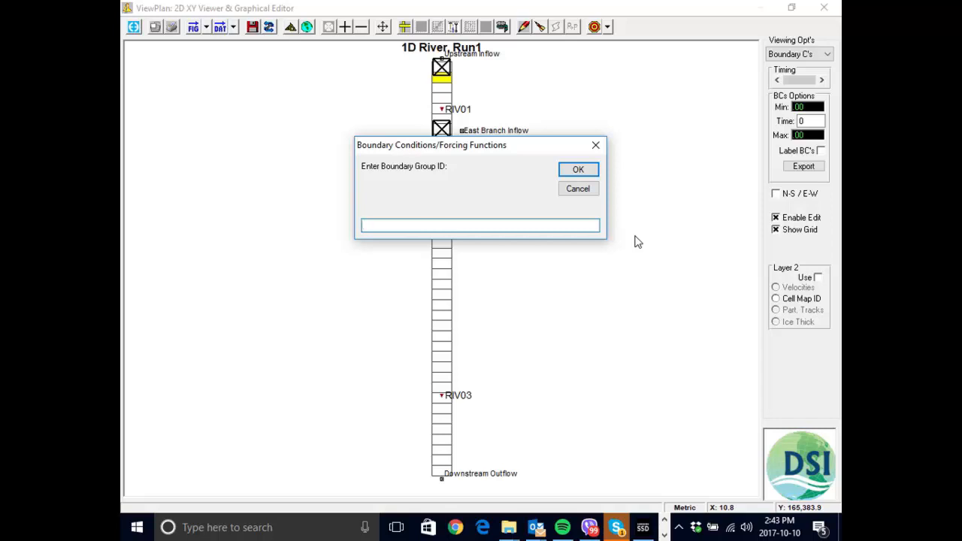
{"action": "type", "text": "Downstream"}
{"action": "key", "text": "Return"}
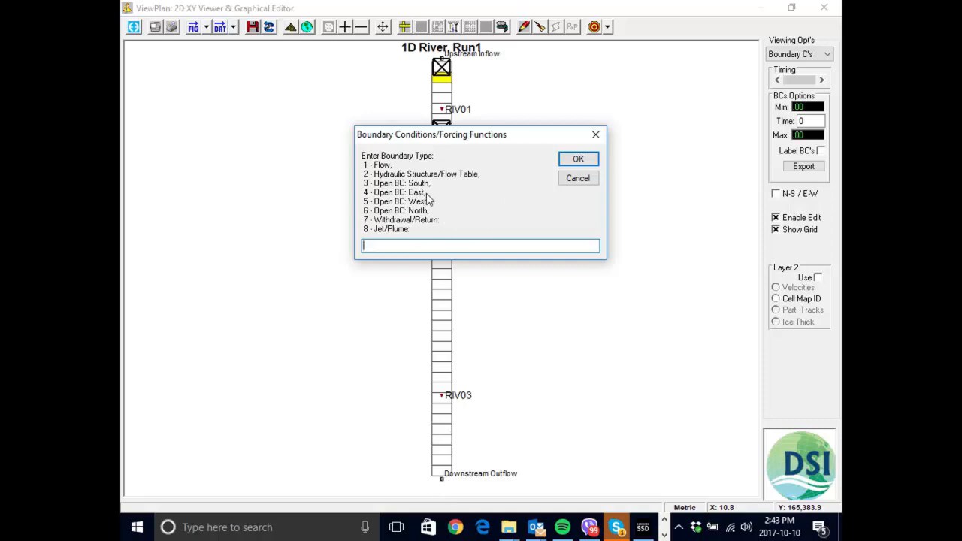
- Set the Downstream group's boundary type to 3 - Open BC: South and accept its boundary properties
{"action": "type", "text": "3"}
{"action": "left_click", "coordinate": [578, 161]}
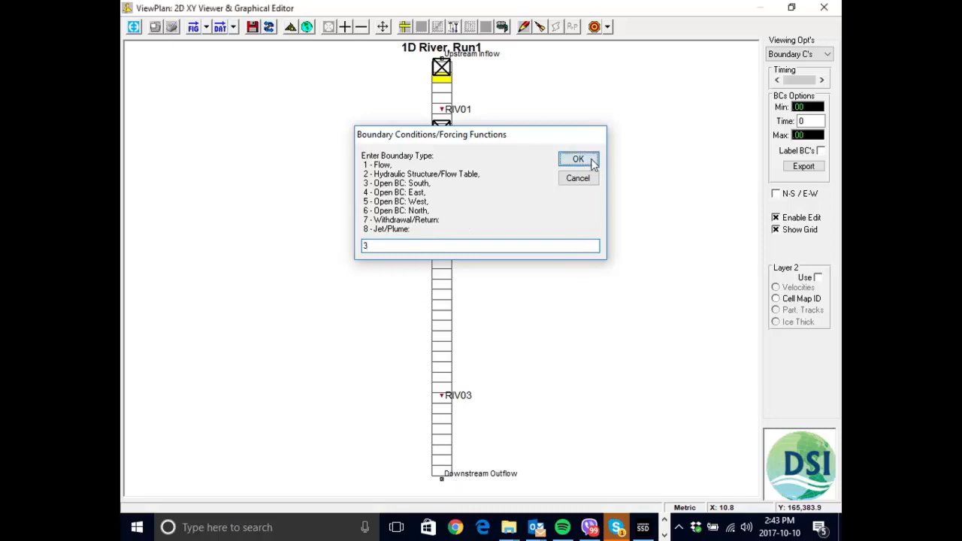
{"action": "left_click", "coordinate": [685, 459]}
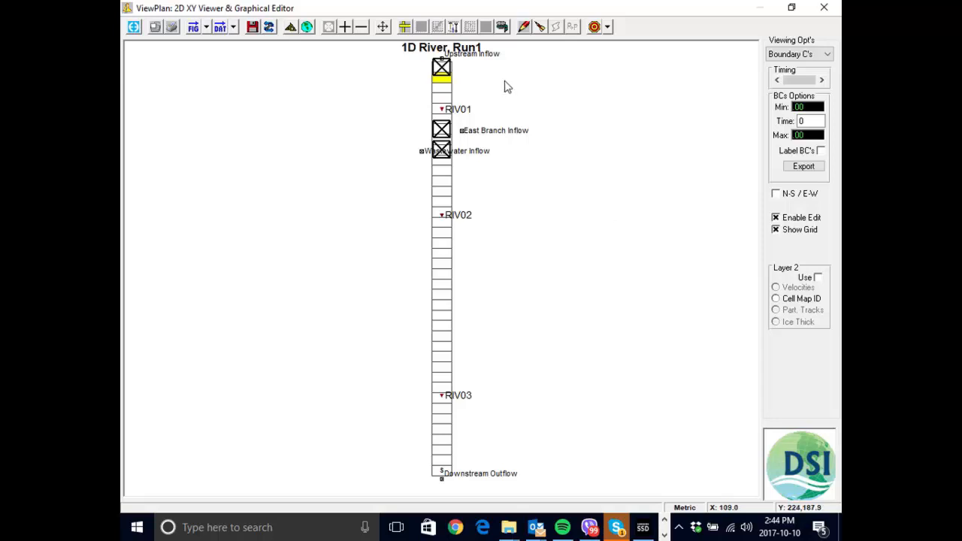
- Delete the Upstream boundary group from the uppermost river cell
{"action": "right_click", "coordinate": [442, 69]}
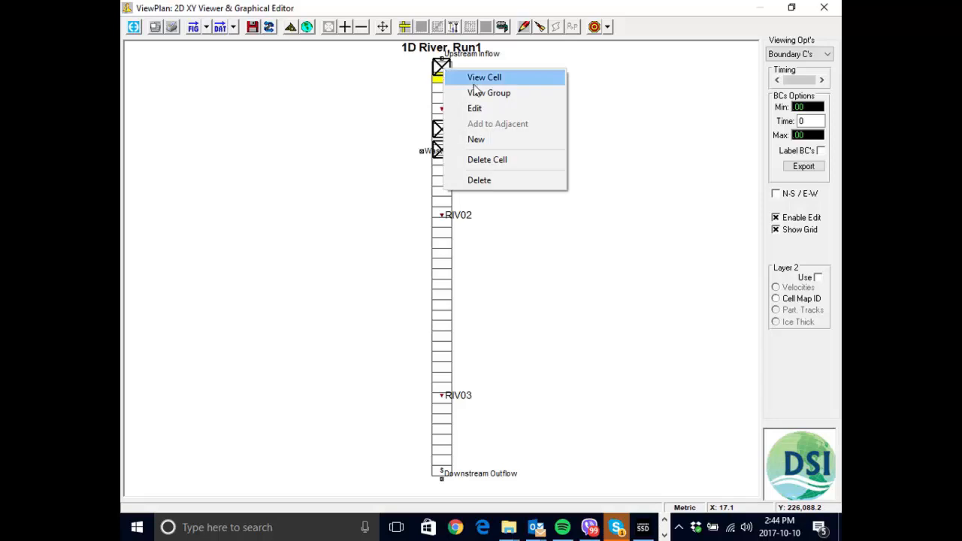
{"action": "left_click", "coordinate": [516, 188]}
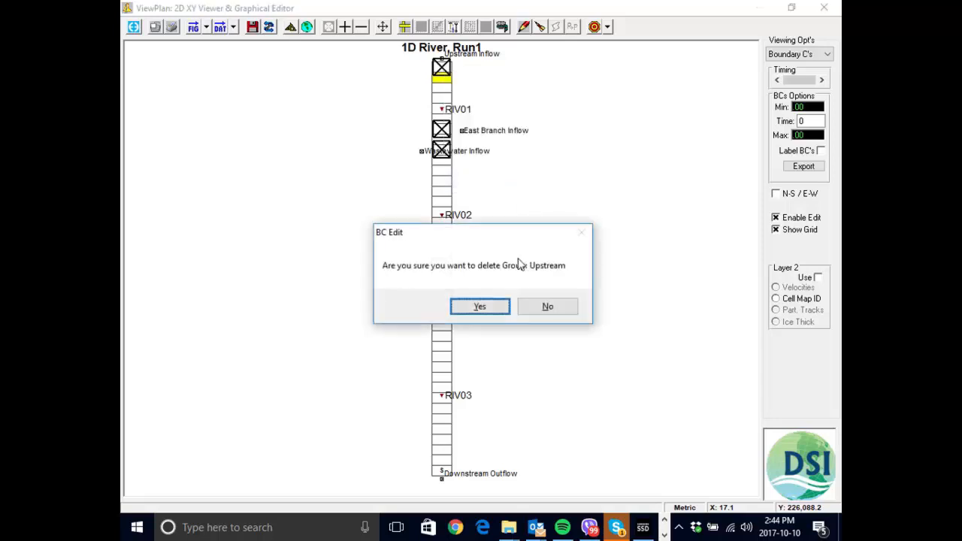
{"action": "left_click", "coordinate": [479, 308]}
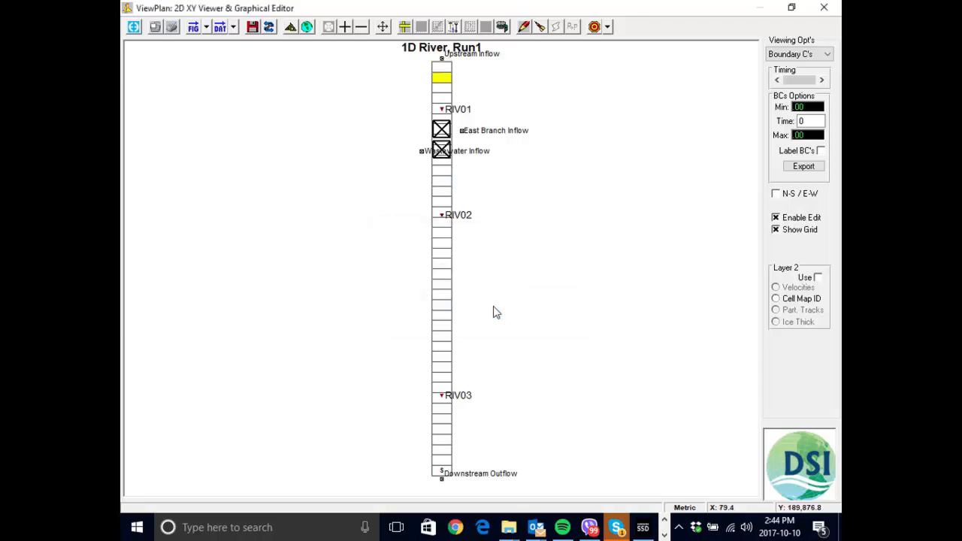
- Recreate the boundary group with the ID Upstream and type 1 - Flow in the uppermost river cell, and accept its properties
{"action": "right_click", "coordinate": [450, 77]}
{"action": "left_click", "coordinate": [485, 125]}
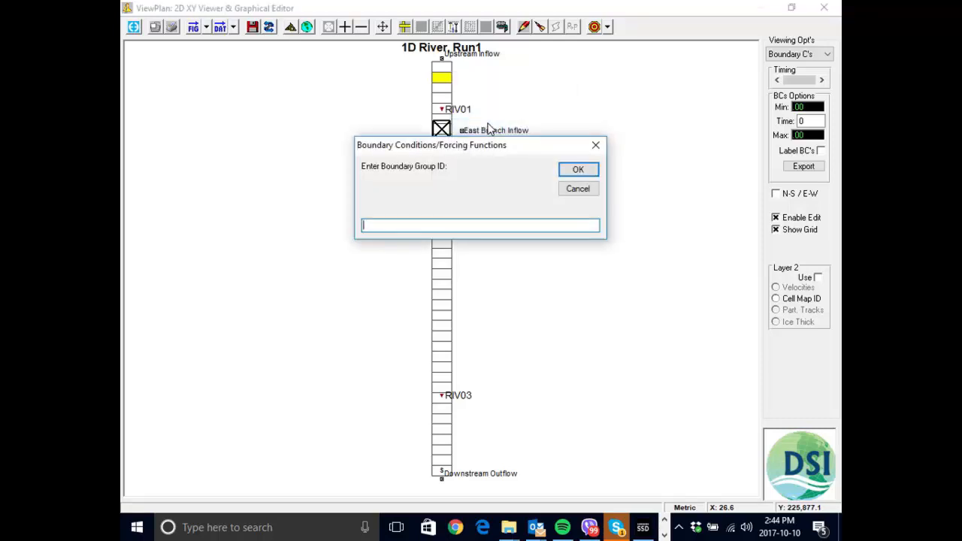
{"action": "type", "text": "Upstream"}
{"action": "key", "text": "Return"}
{"action": "type", "text": "1"}
{"action": "key", "text": "Return"}
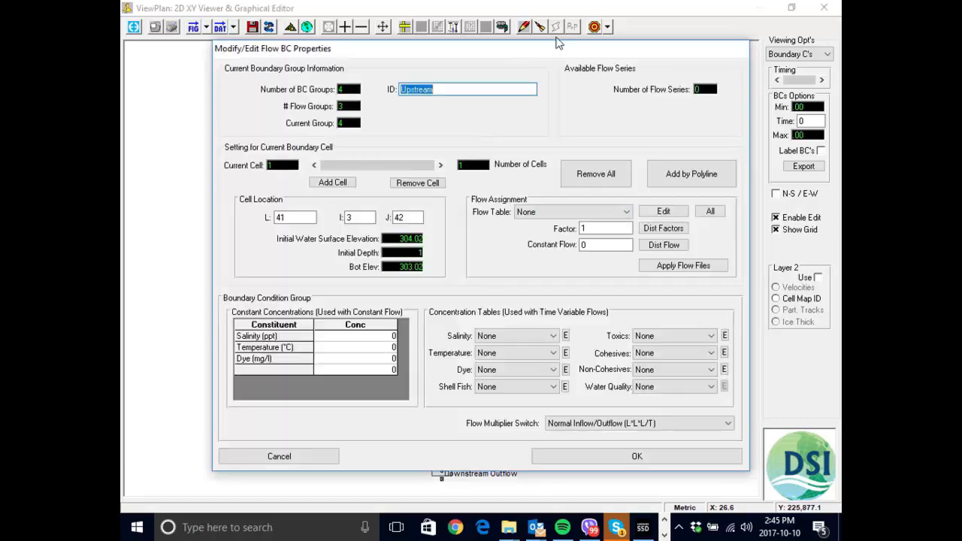
{"action": "left_click", "coordinate": [683, 455]}
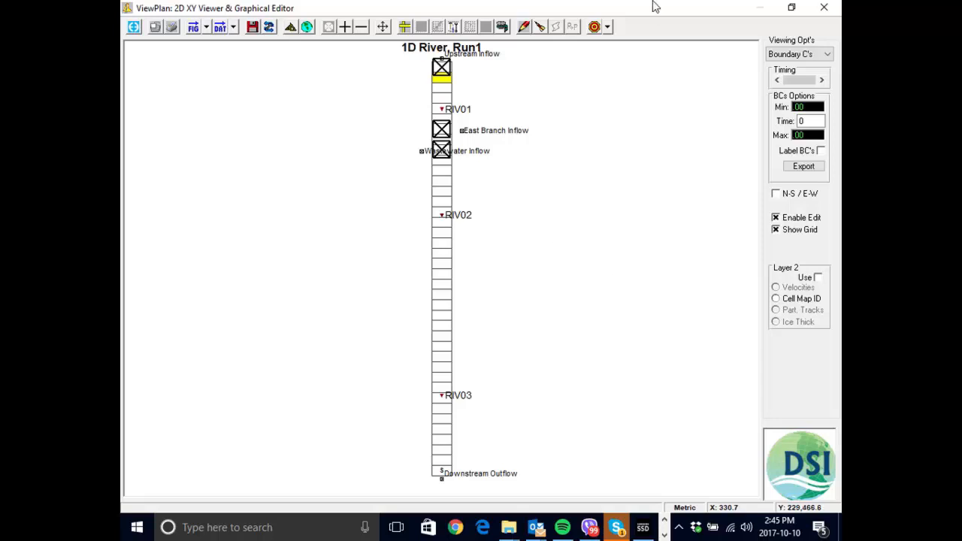
- Open the flow boundary properties of the Upstream group in the uppermost river cell and check the available flow tables
{"action": "left_click_drag", "start_coordinate": [653, 7], "coordinate": [550, 21]}
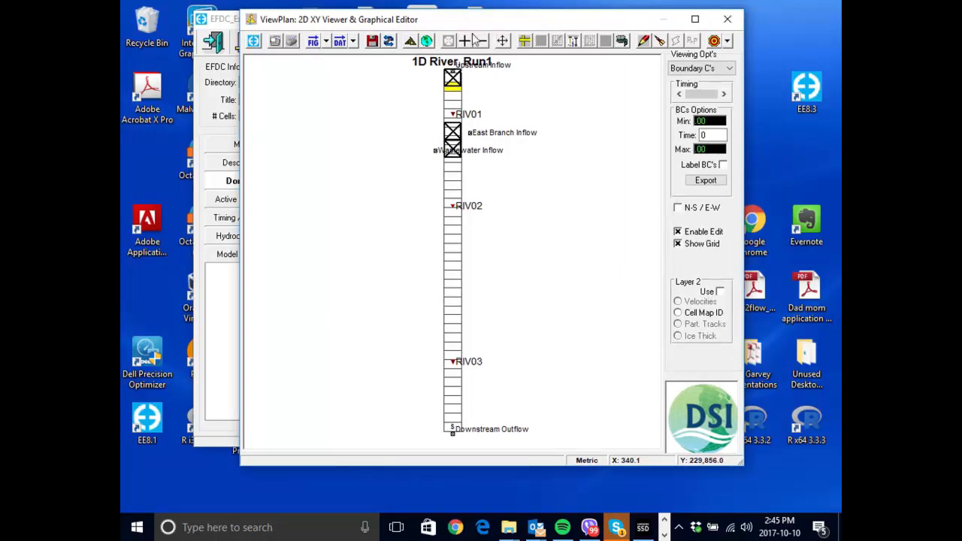
{"action": "right_click", "coordinate": [458, 78]}
{"action": "left_click", "coordinate": [483, 114]}
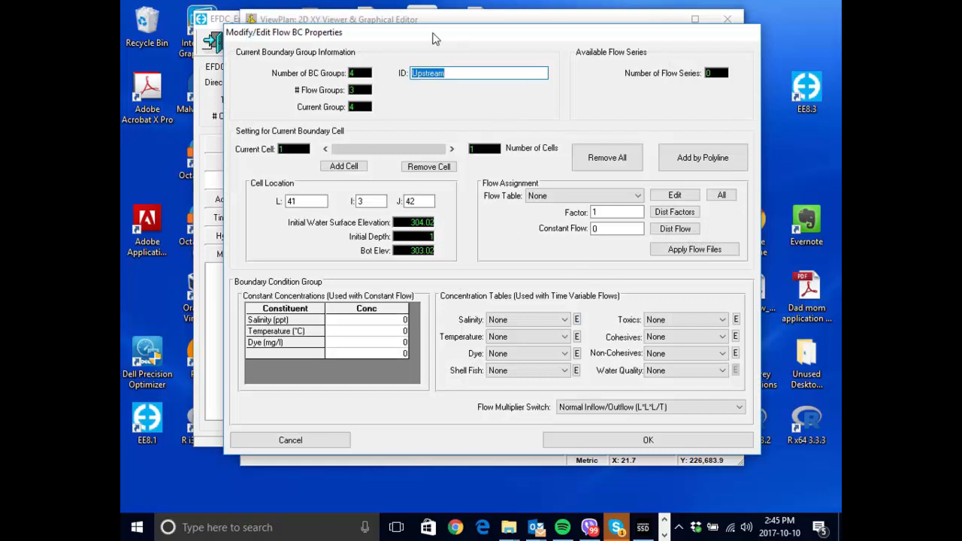
{"action": "left_click", "coordinate": [509, 205]}
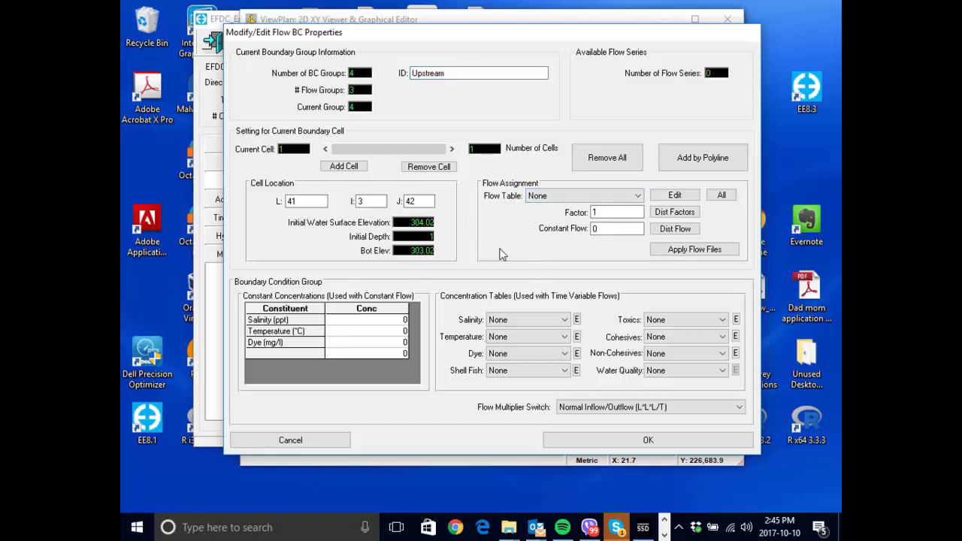
{"action": "left_click", "coordinate": [561, 196]}
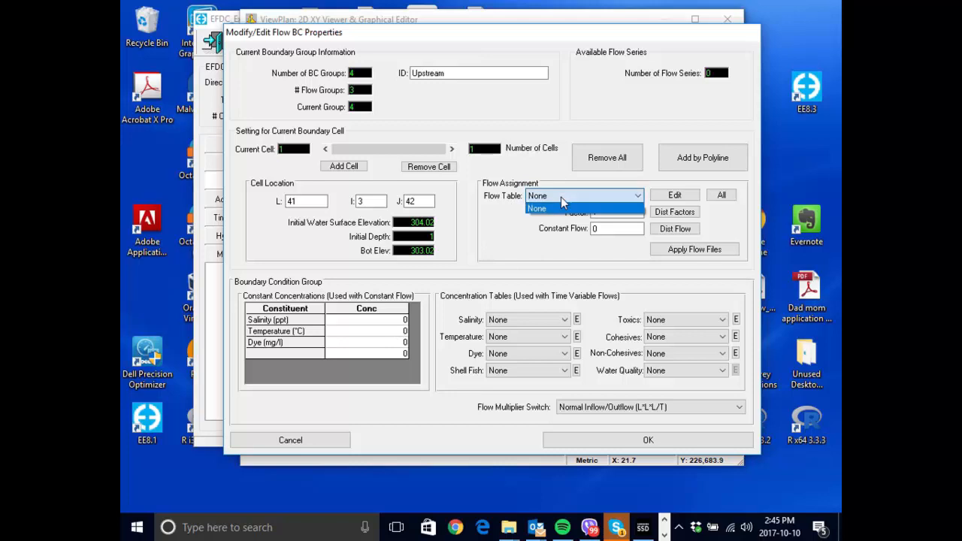
{"action": "left_click", "coordinate": [561, 195]}
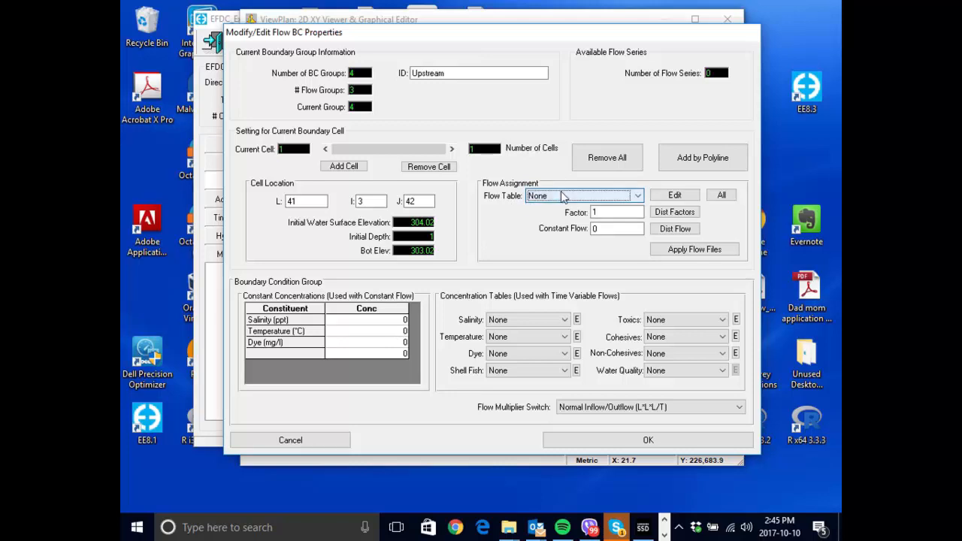
{"action": "left_click", "coordinate": [561, 194]}
{"action": "left_click", "coordinate": [636, 196]}
- Open the flow time series data for editing, set the number of series to 3 and name the first one Upstream
{"action": "left_click", "coordinate": [669, 196]}
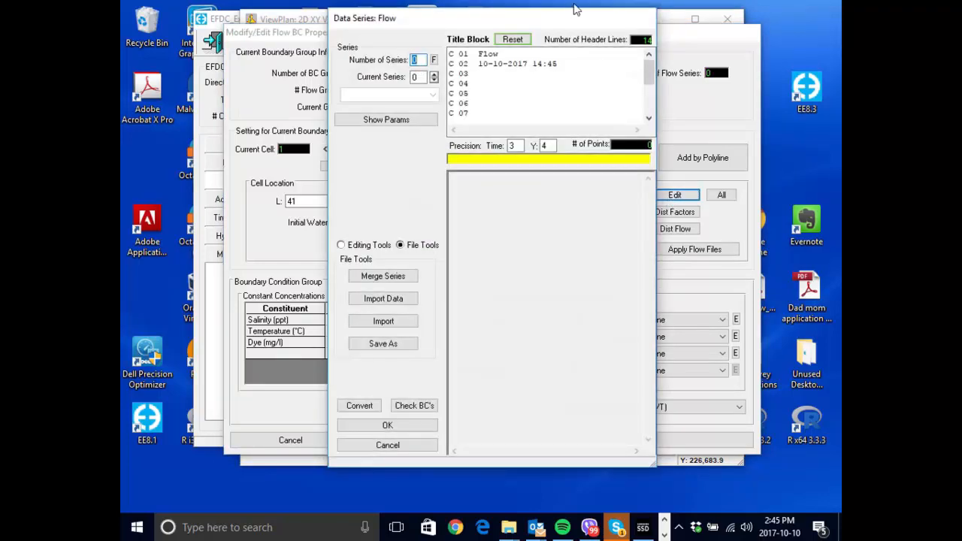
{"action": "left_click_drag", "start_coordinate": [569, 20], "coordinate": [521, 23]}
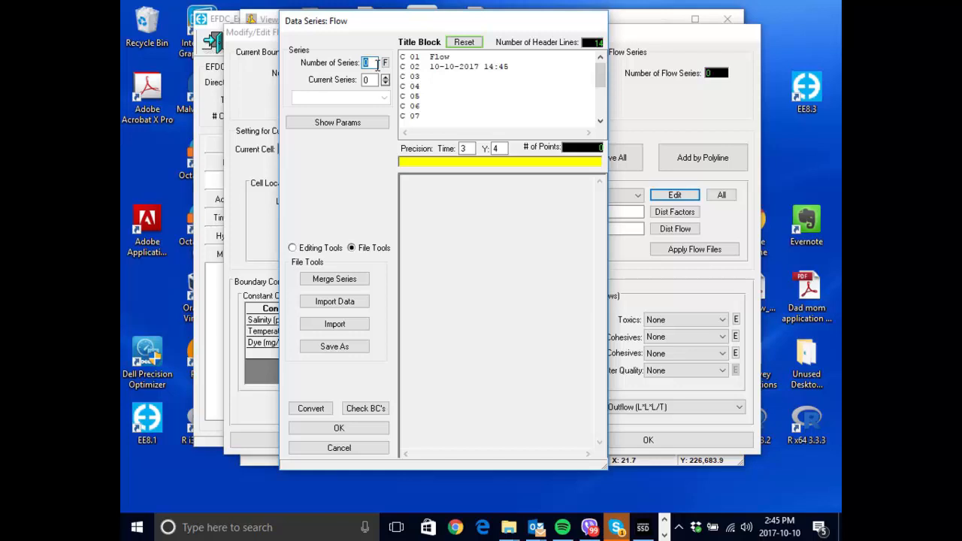
{"action": "type", "text": "3"}
{"action": "key", "text": "Return"}
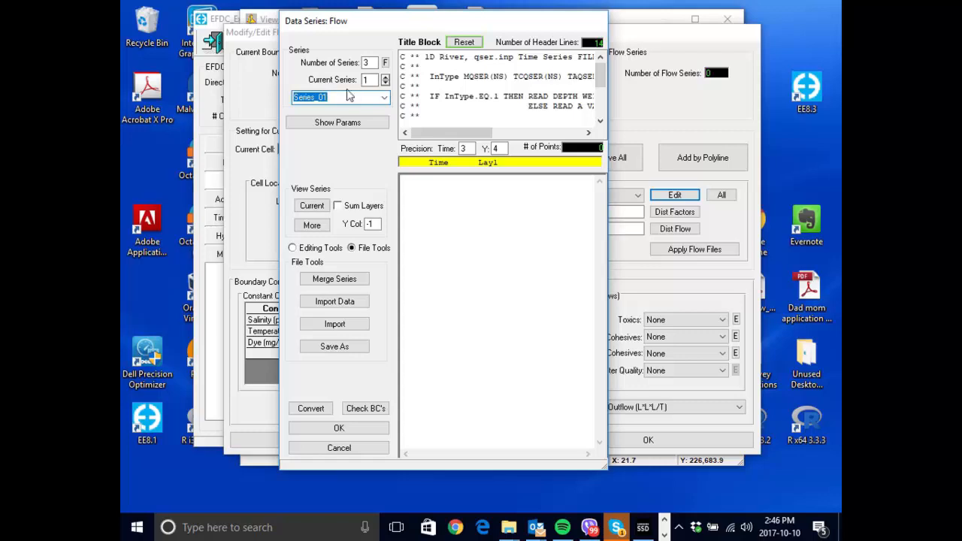
{"action": "type", "text": "Upstream"}
- Enter the Upstream flow series as two time and flow rows: 200 2.832 and 220 2.832
{"action": "left_click", "coordinate": [478, 211]}
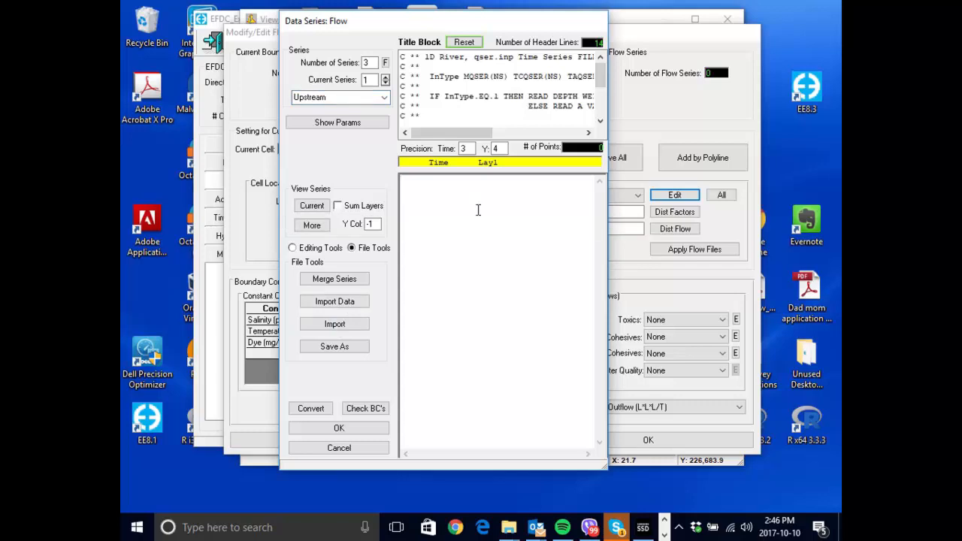
{"action": "type", "text": "200"}
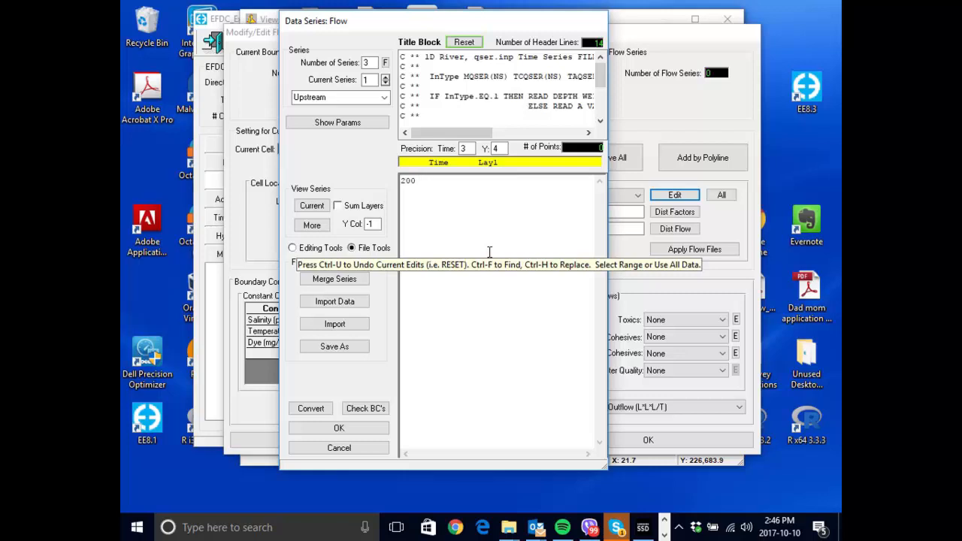
{"action": "left_click", "coordinate": [356, 331]}
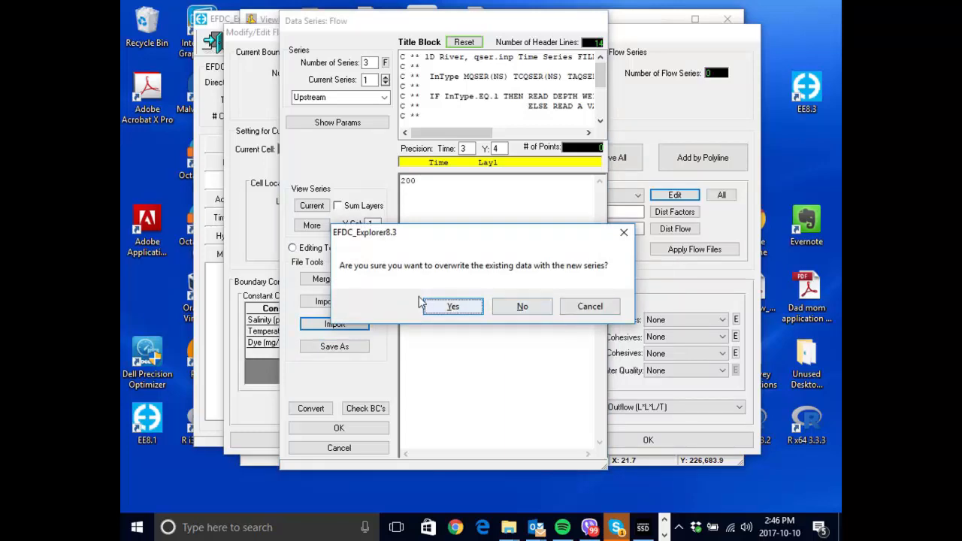
{"action": "left_click", "coordinate": [589, 310]}
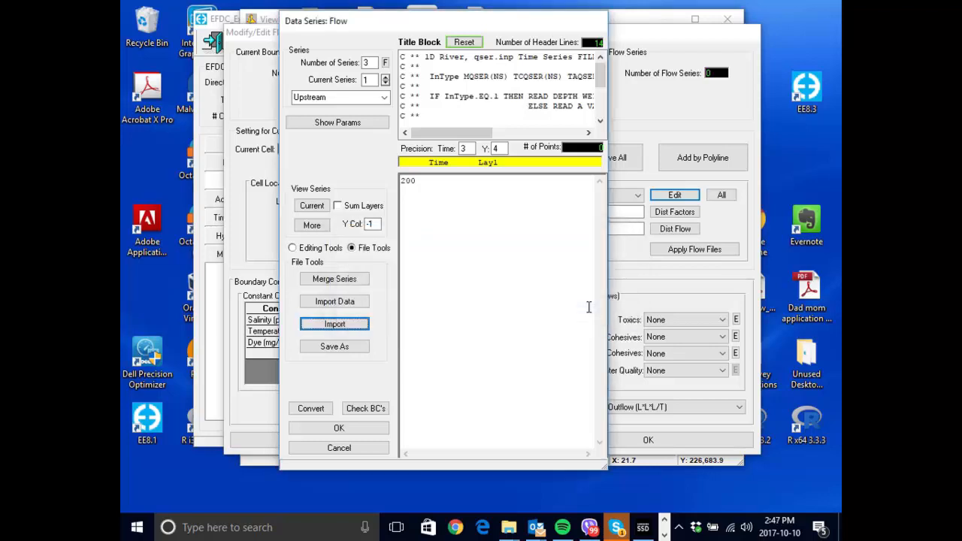
{"action": "left_click", "coordinate": [507, 182]}
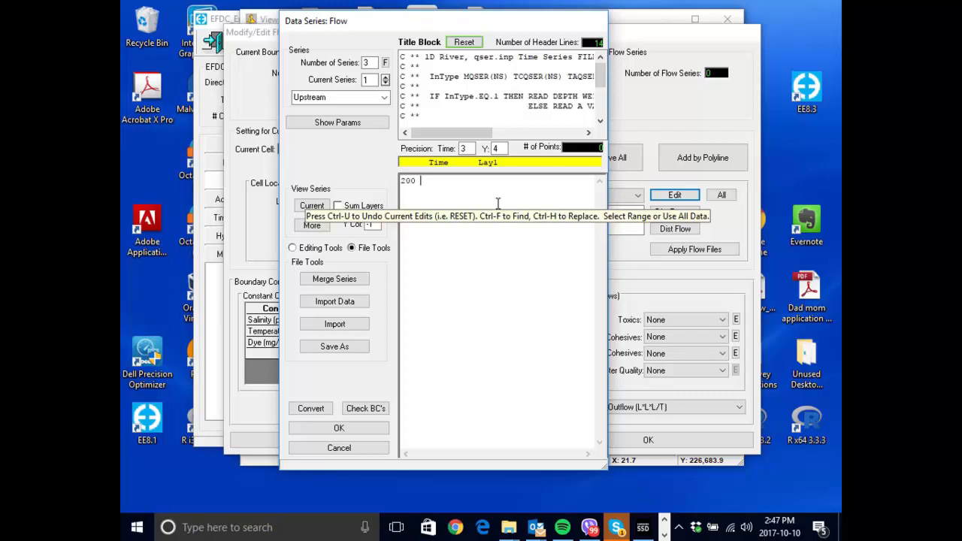
{"action": "type", "text": "2.832"}
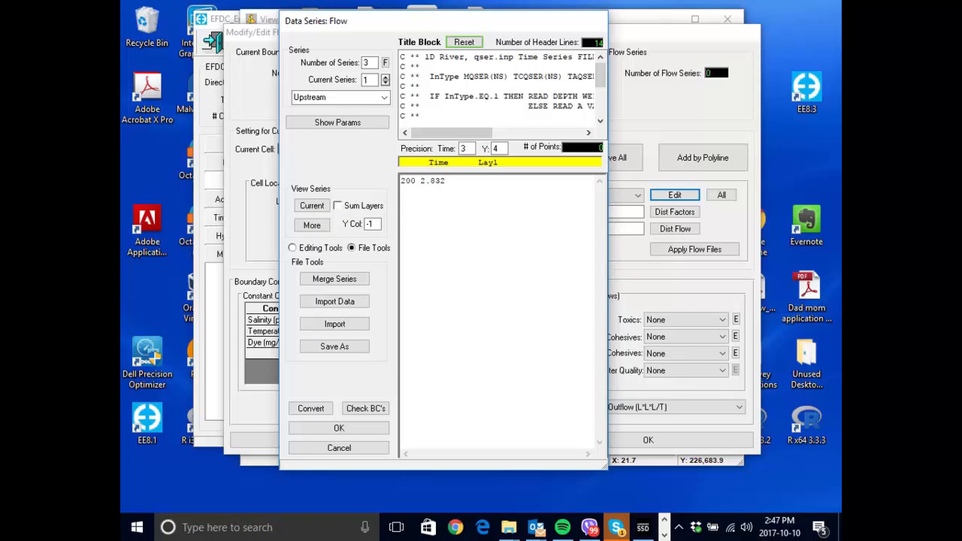
{"action": "key", "text": "Return"}
{"action": "type", "text": "220 2.832"}
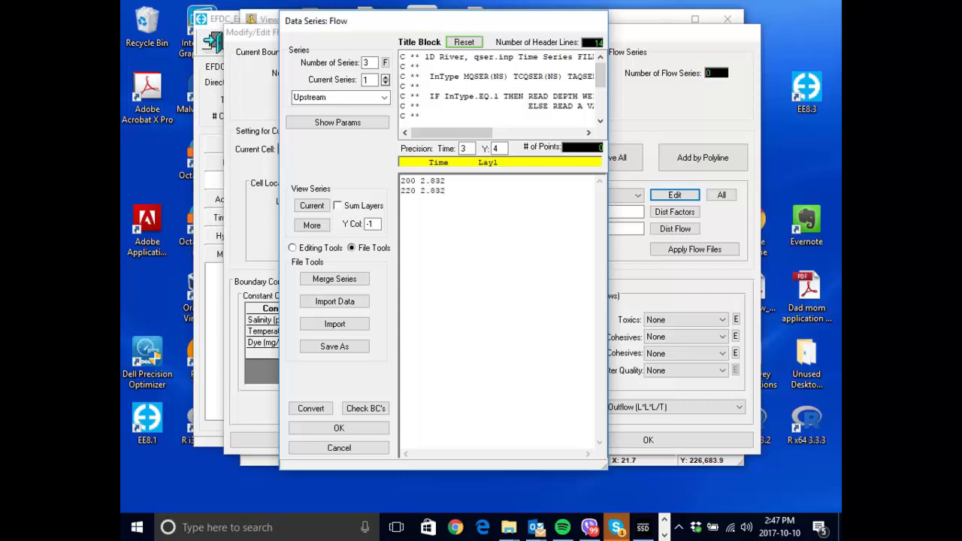
- Plot the current Upstream flow series with the run times as its range, and close the graph after viewing it
{"action": "left_click", "coordinate": [311, 209]}
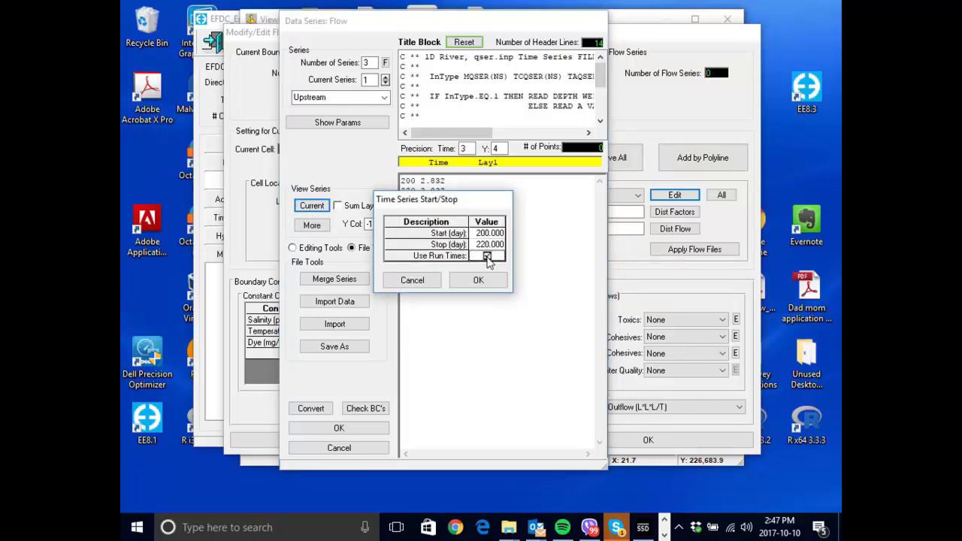
{"action": "left_click", "coordinate": [478, 279]}
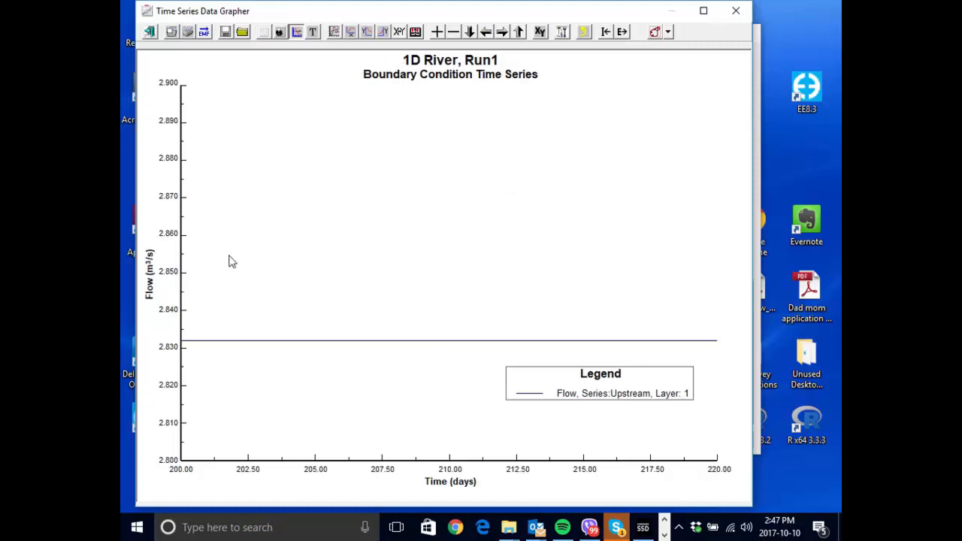
{"action": "left_click", "coordinate": [736, 10]}
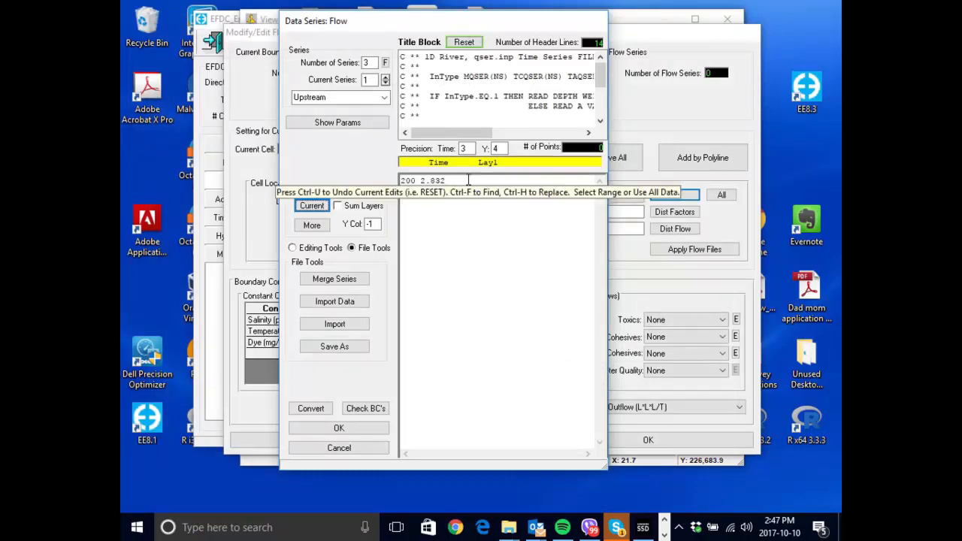
{"action": "left_click", "coordinate": [344, 208]}
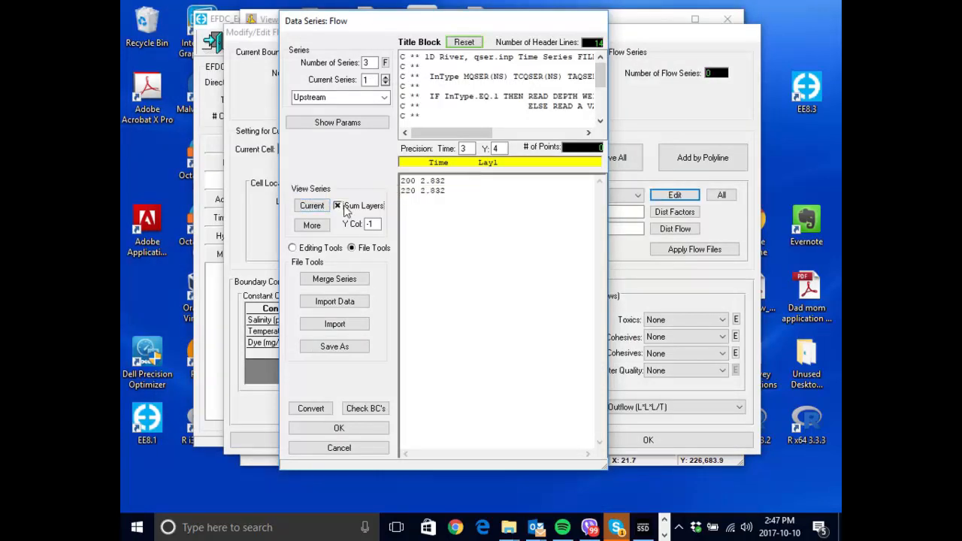
{"action": "left_click", "coordinate": [344, 210]}
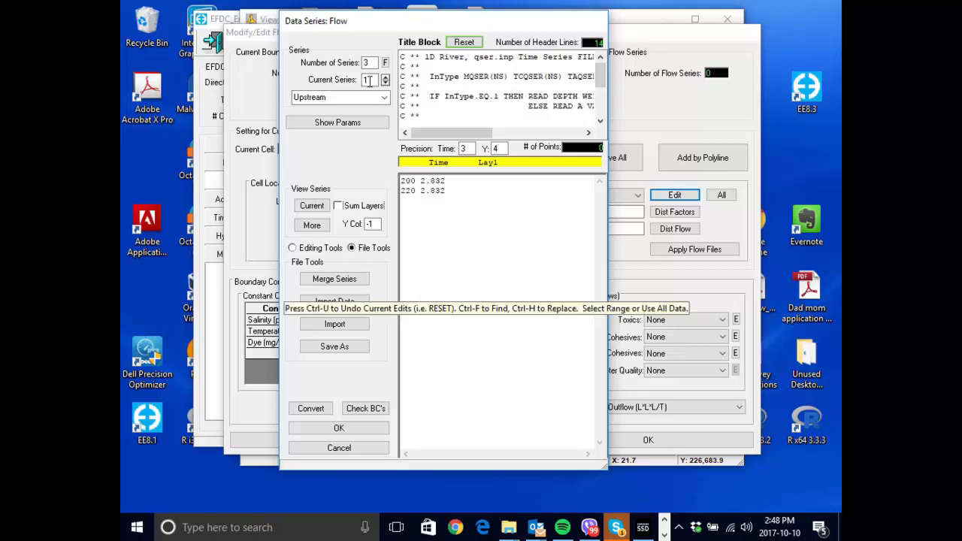
- Accept the flow series data and the Upstream group's flow boundary properties
{"action": "left_click", "coordinate": [338, 427]}
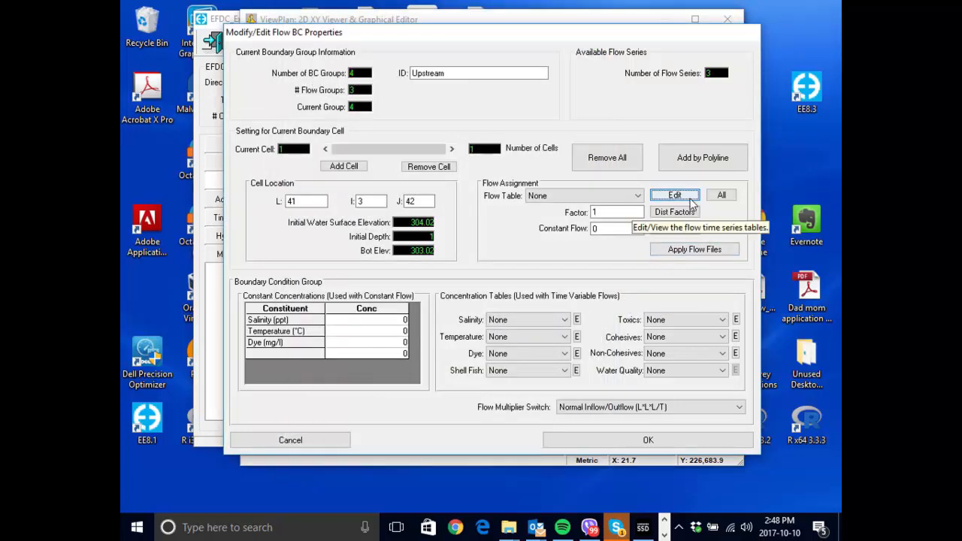
{"action": "left_click_drag", "start_coordinate": [405, 36], "coordinate": [445, 53]}
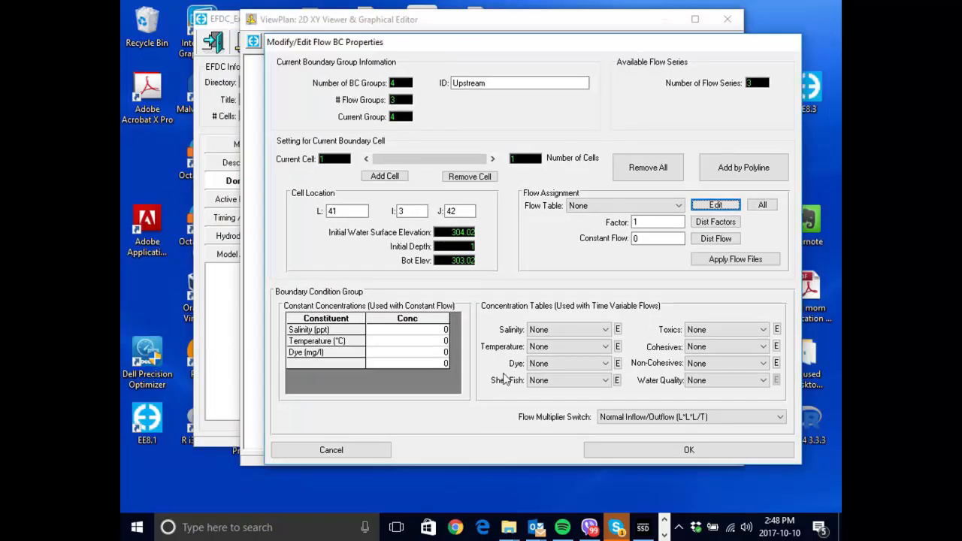
{"action": "left_click", "coordinate": [600, 447]}
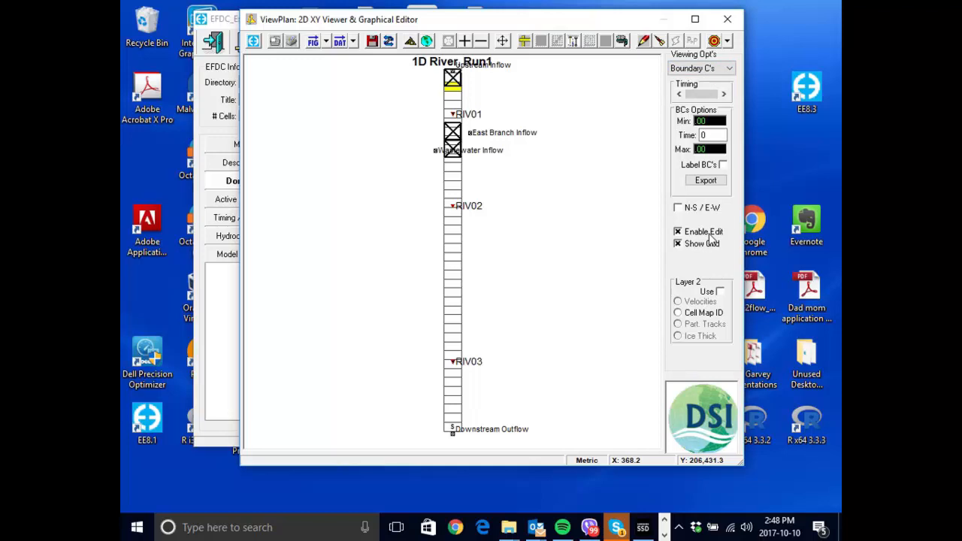
- Reopen the flow series data from the Upstream group's boundary properties and go to series 1 to review its entries
{"action": "right_click", "coordinate": [453, 84]}
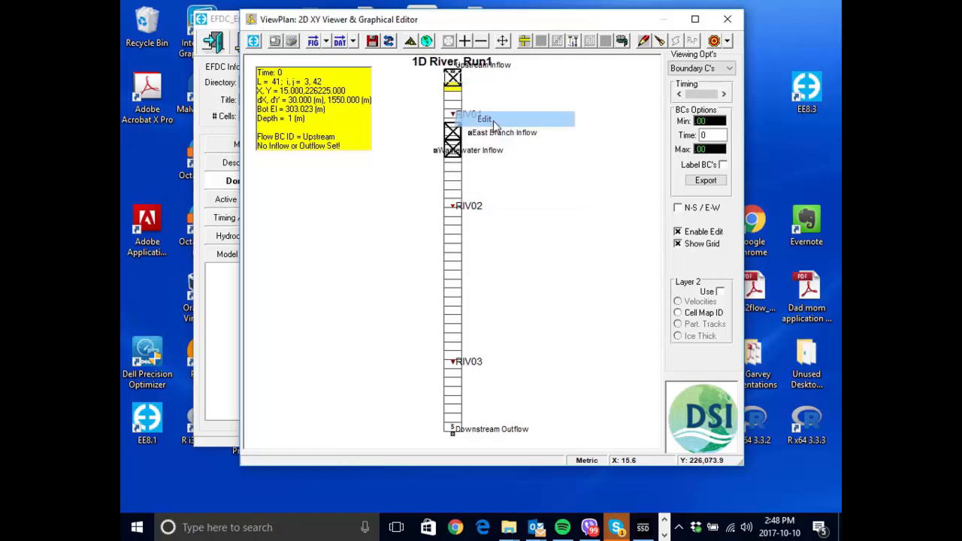
{"action": "left_click", "coordinate": [485, 119]}
{"action": "left_click", "coordinate": [496, 76]}
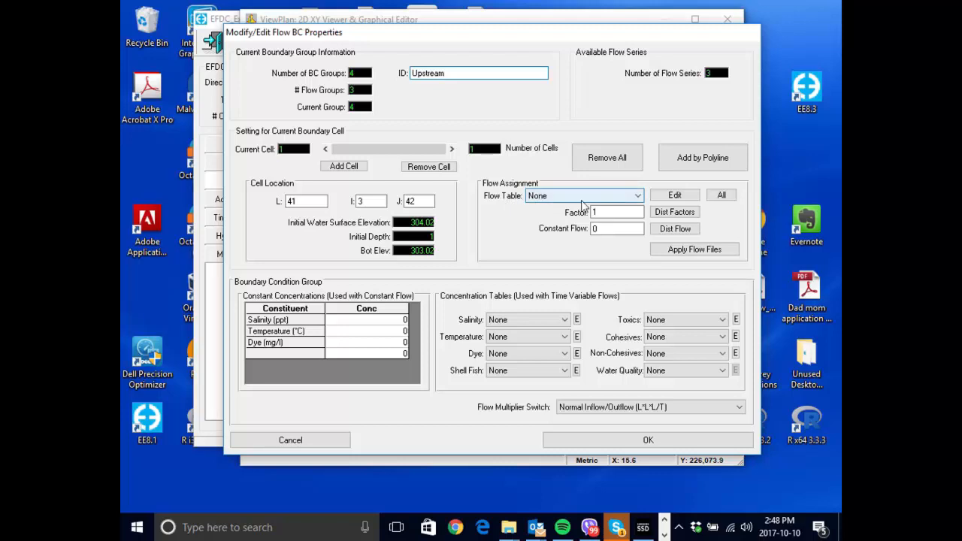
{"action": "left_click", "coordinate": [686, 199]}
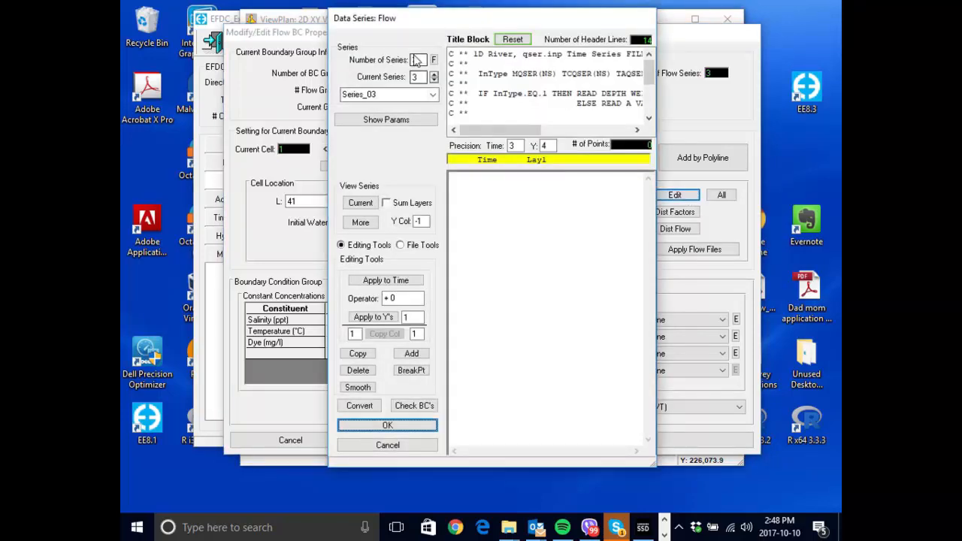
{"action": "left_click", "coordinate": [419, 60]}
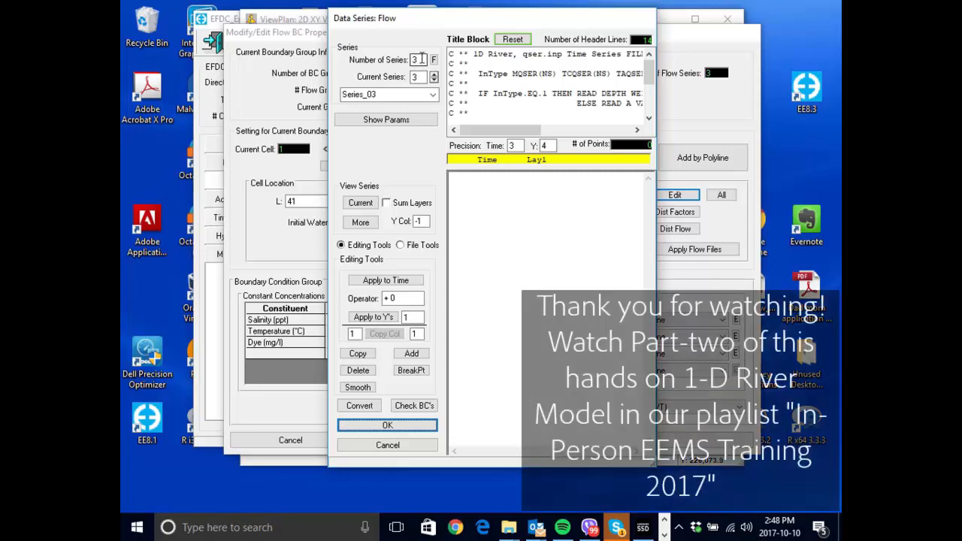
{"action": "left_click", "coordinate": [434, 80]}
{"action": "left_click", "coordinate": [435, 80]}
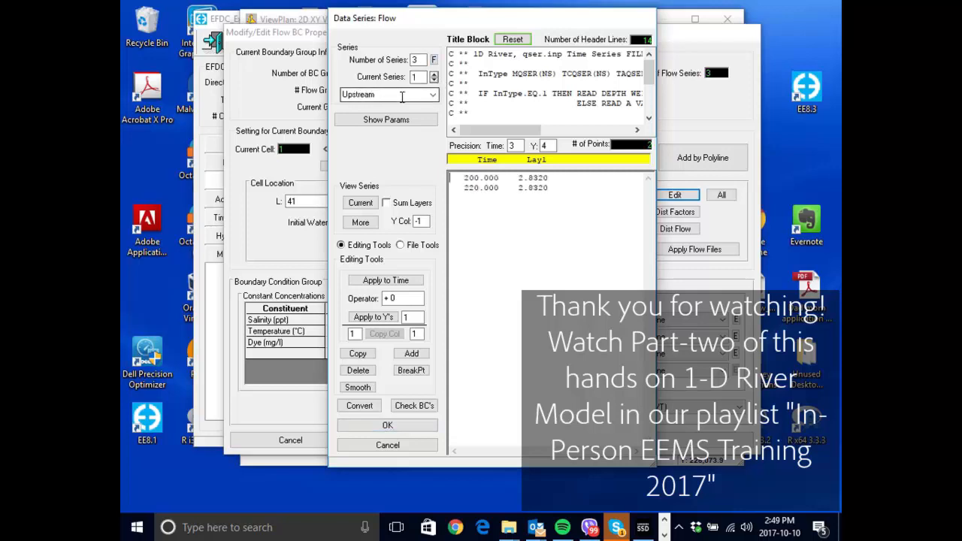